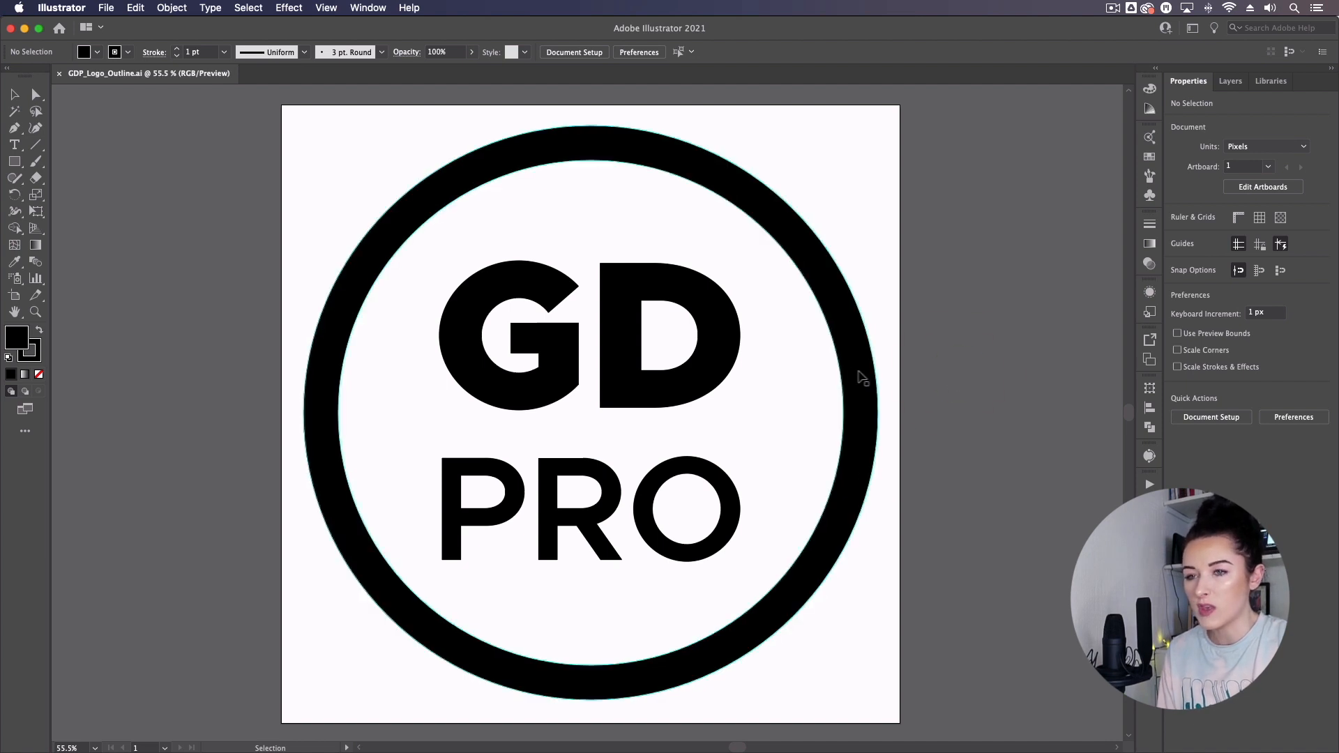
Switch to After Effects and create a 1080 x 1080 px composition at 25 frames per second, 2 seconds long
{"action": "left_click", "coordinate": [851, 374]}
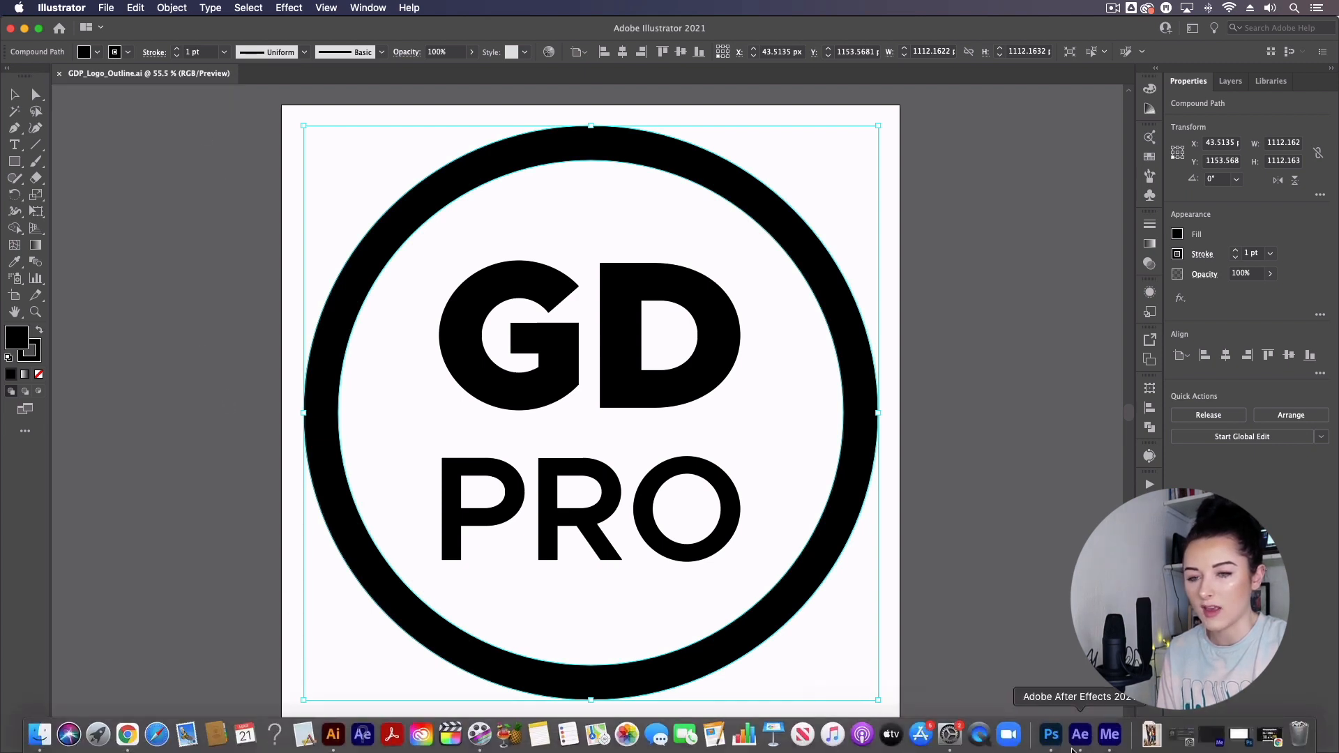
{"action": "left_click", "coordinate": [1072, 732]}
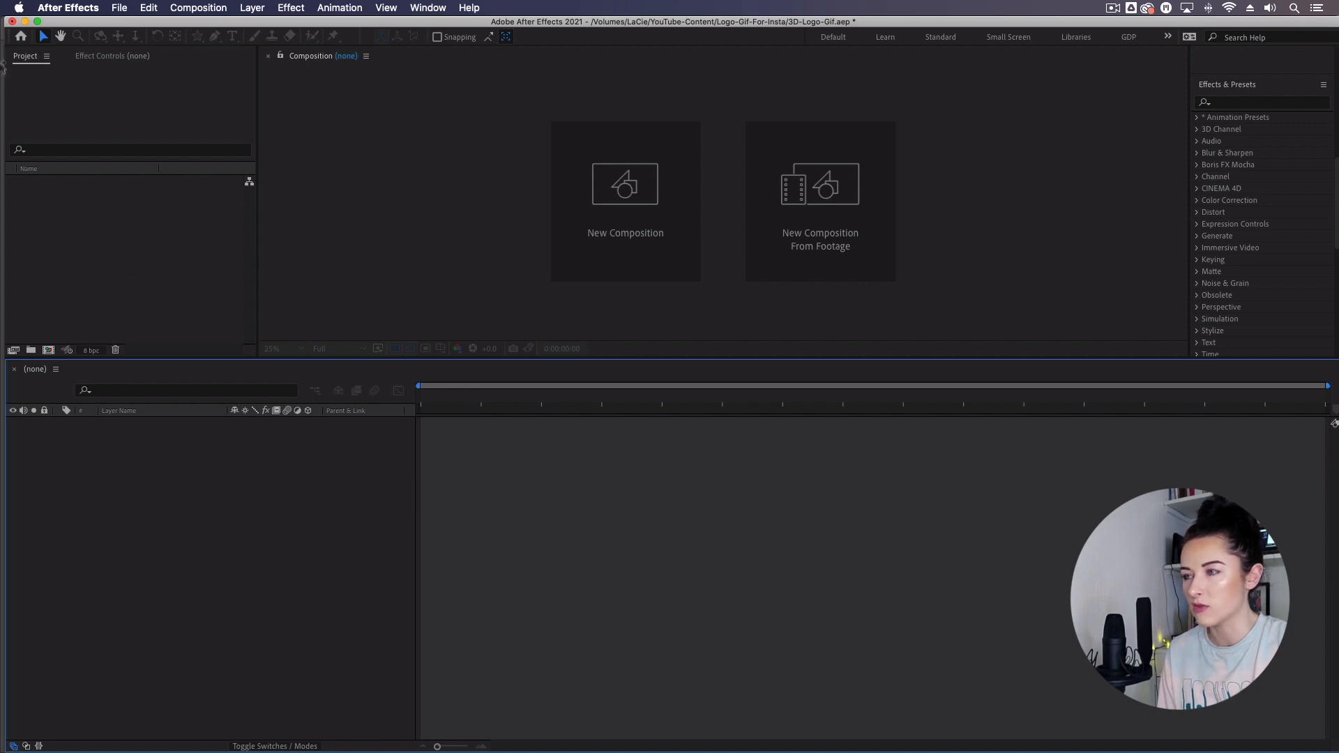
{"action": "left_click", "coordinate": [198, 8]}
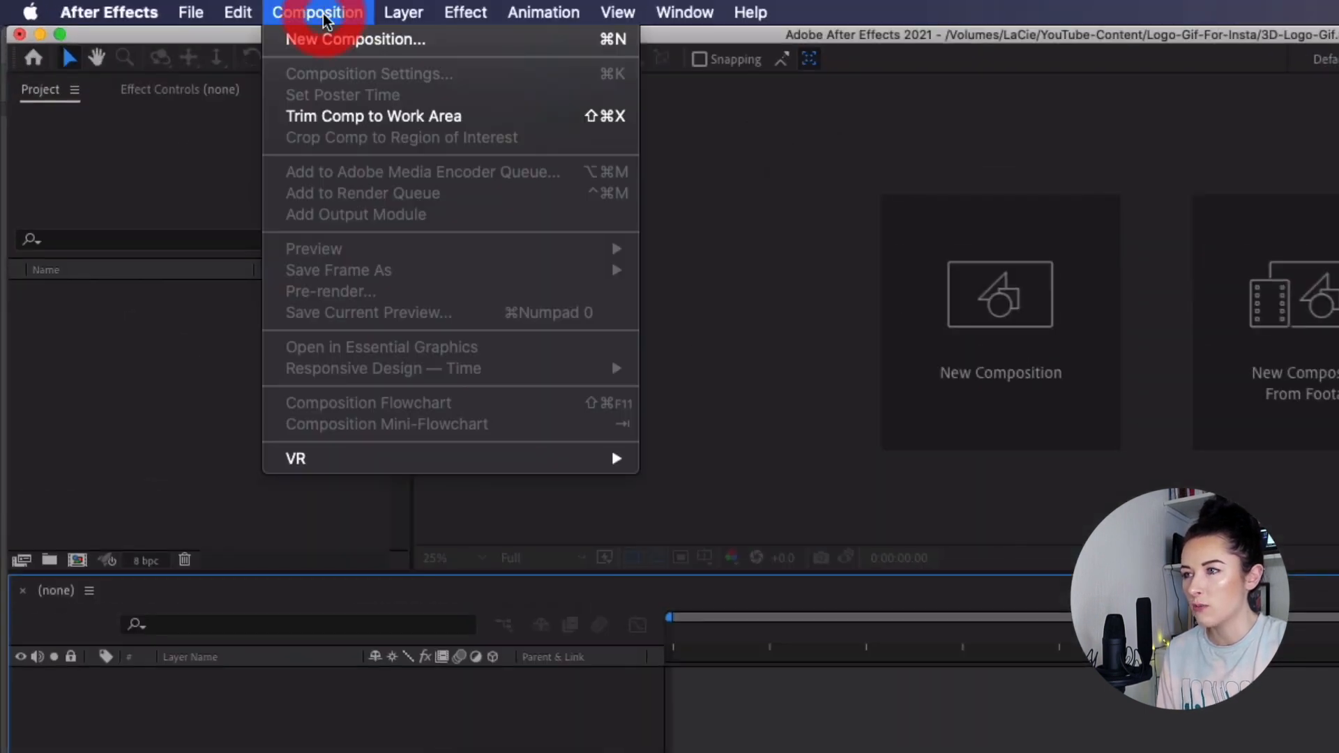
{"action": "left_click", "coordinate": [210, 26]}
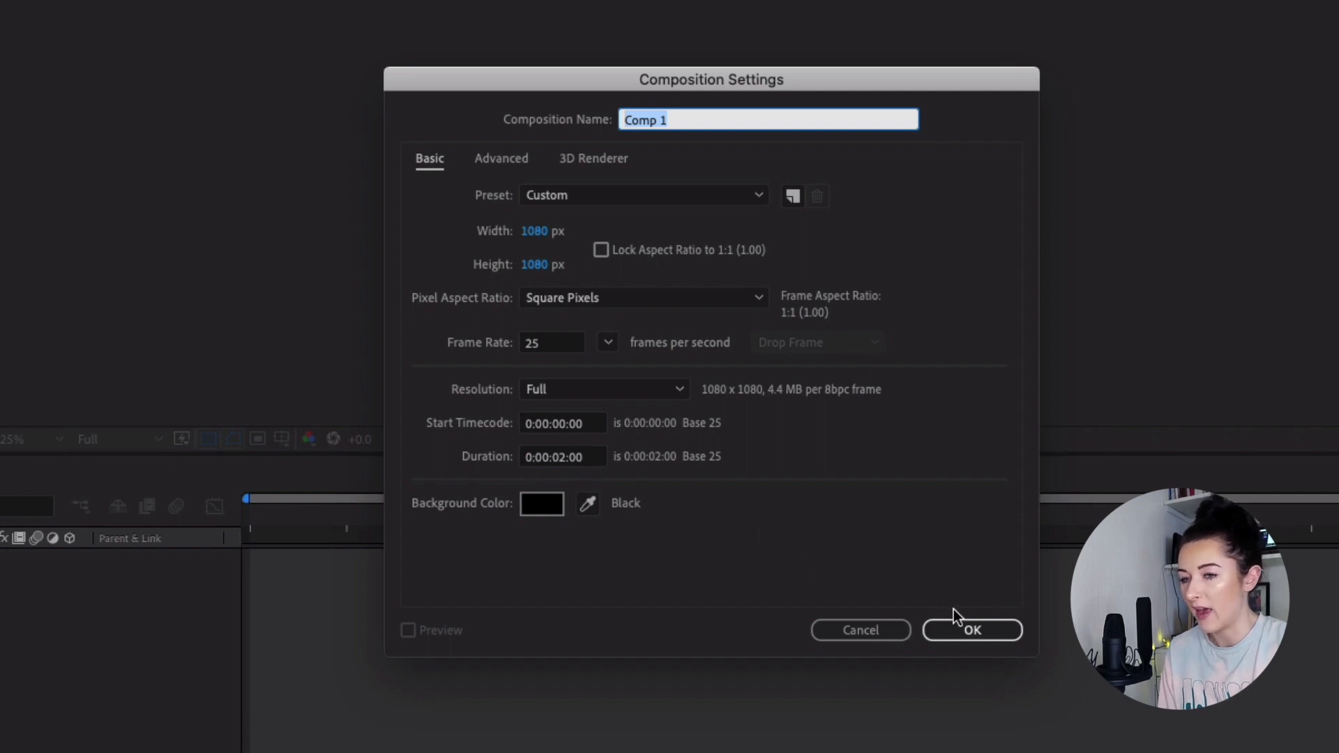
{"action": "left_click", "coordinate": [994, 634]}
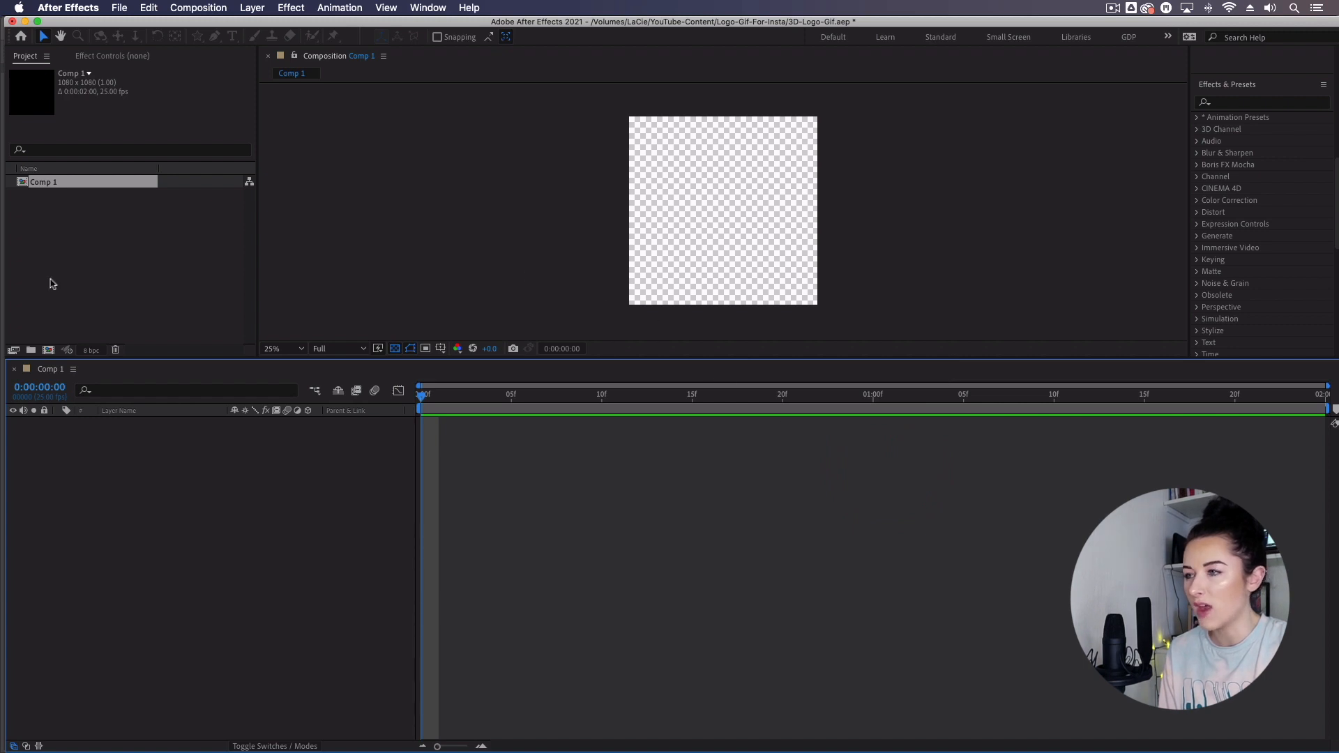
Import GDP_Logo_Outline.ai as footage with merged layers and add it to the Comp 1 timeline
{"action": "left_click", "coordinate": [125, 258]}
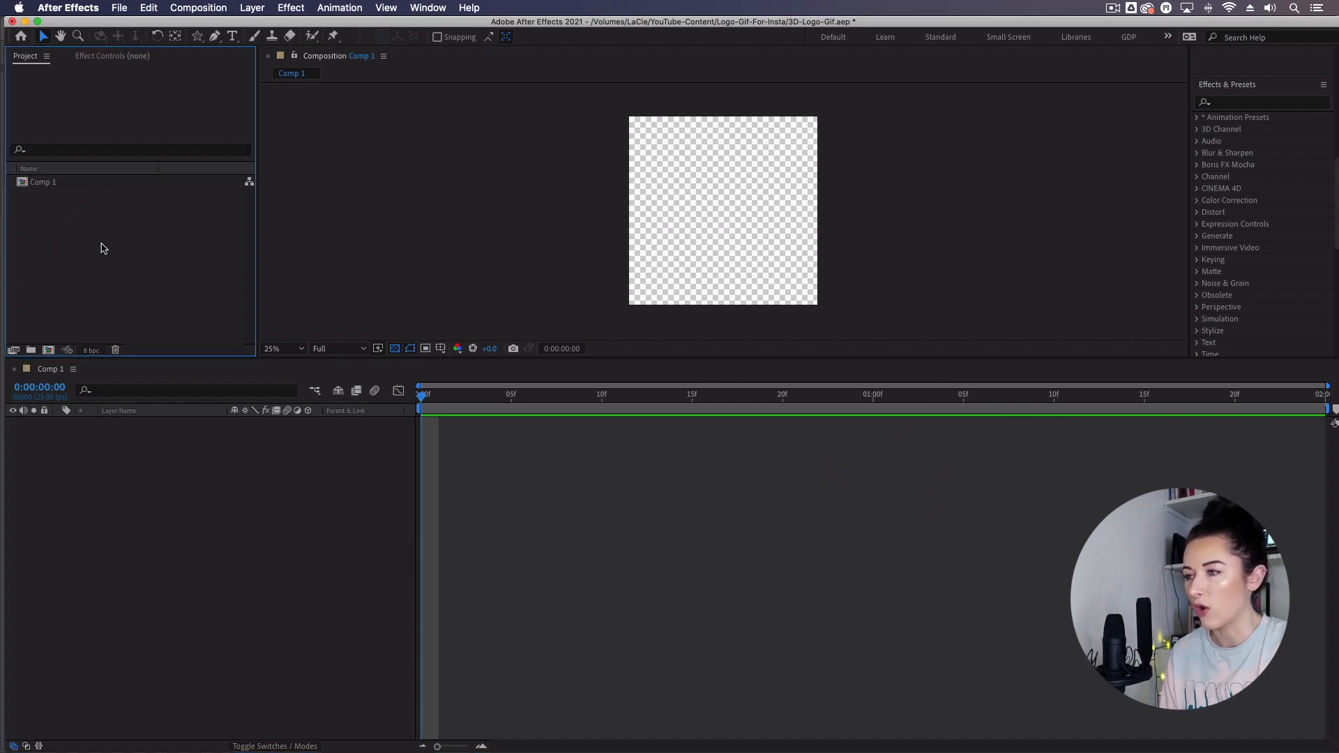
{"action": "right_click", "coordinate": [116, 224]}
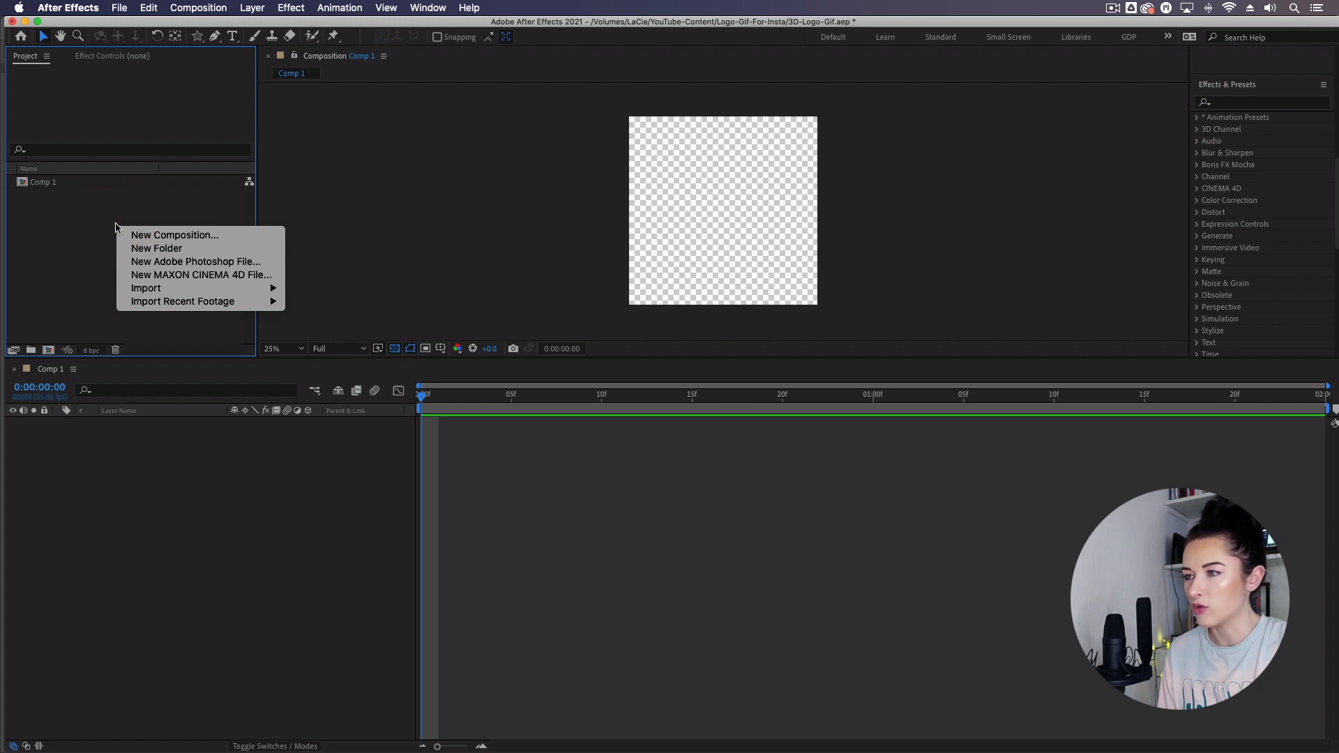
{"action": "mouse_move", "coordinate": [251, 288]}
{"action": "left_click", "coordinate": [329, 290]}
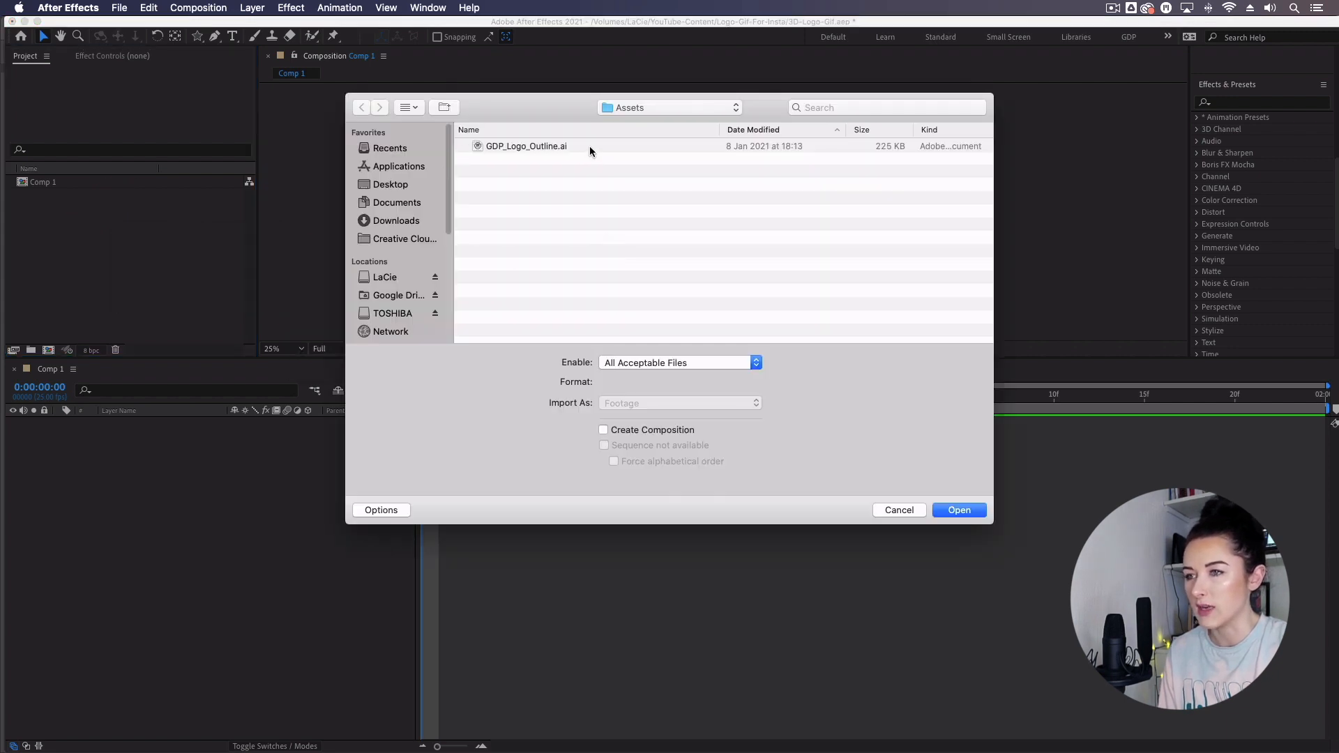
{"action": "left_click", "coordinate": [589, 145]}
{"action": "left_click", "coordinate": [959, 510]}
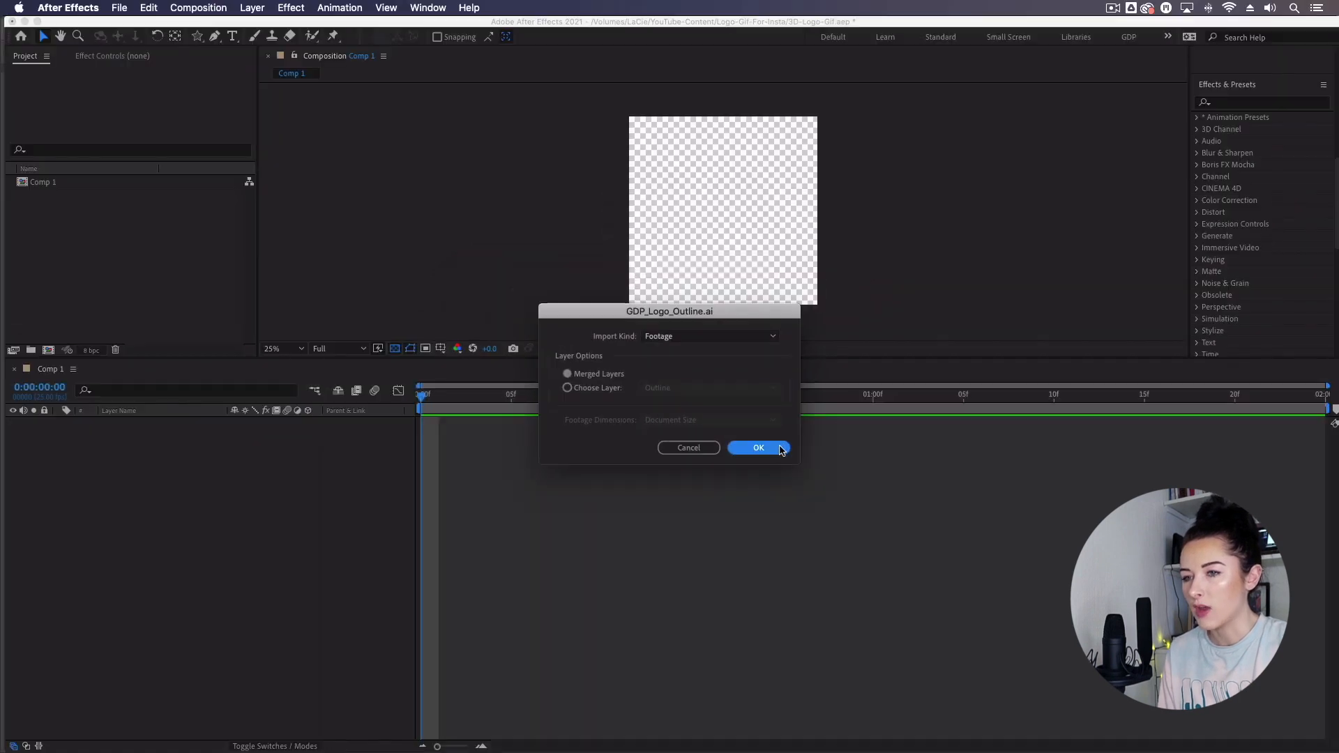
{"action": "left_click", "coordinate": [847, 493]}
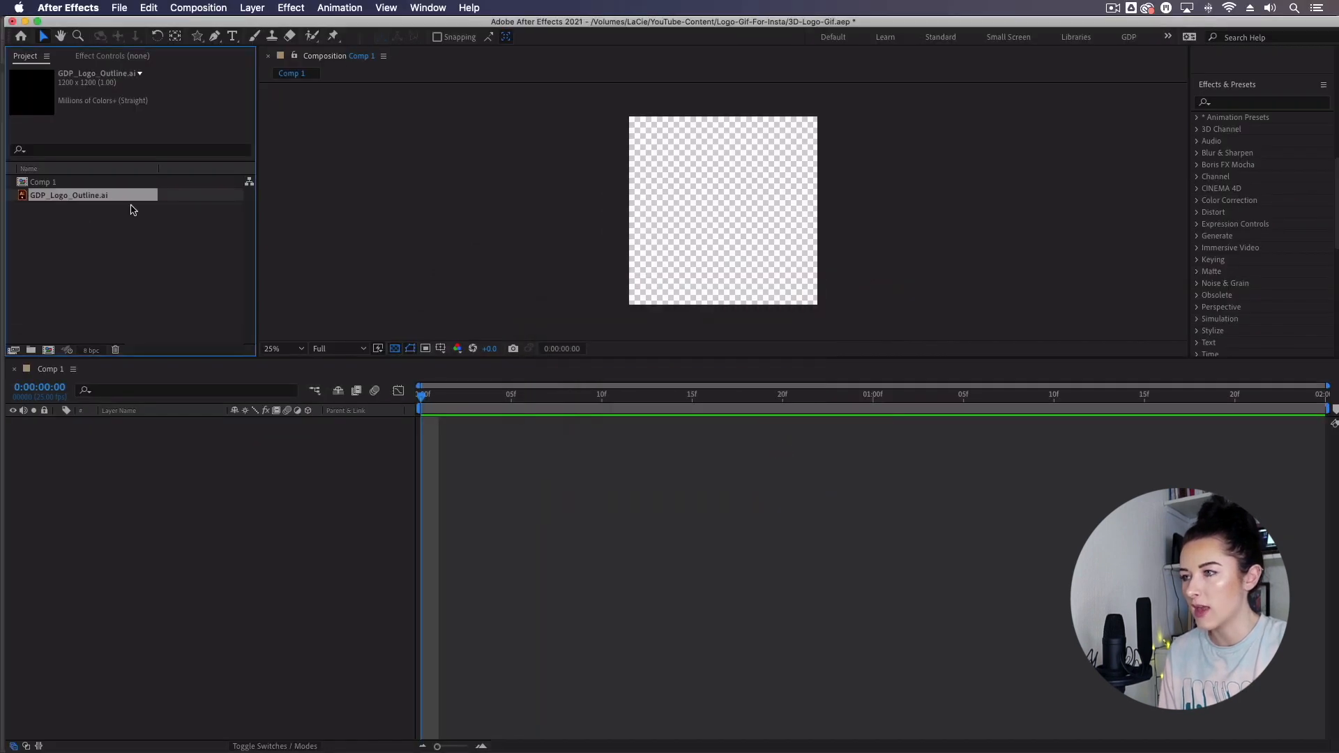
{"action": "left_click_drag", "start_coordinate": [76, 199], "coordinate": [138, 503]}
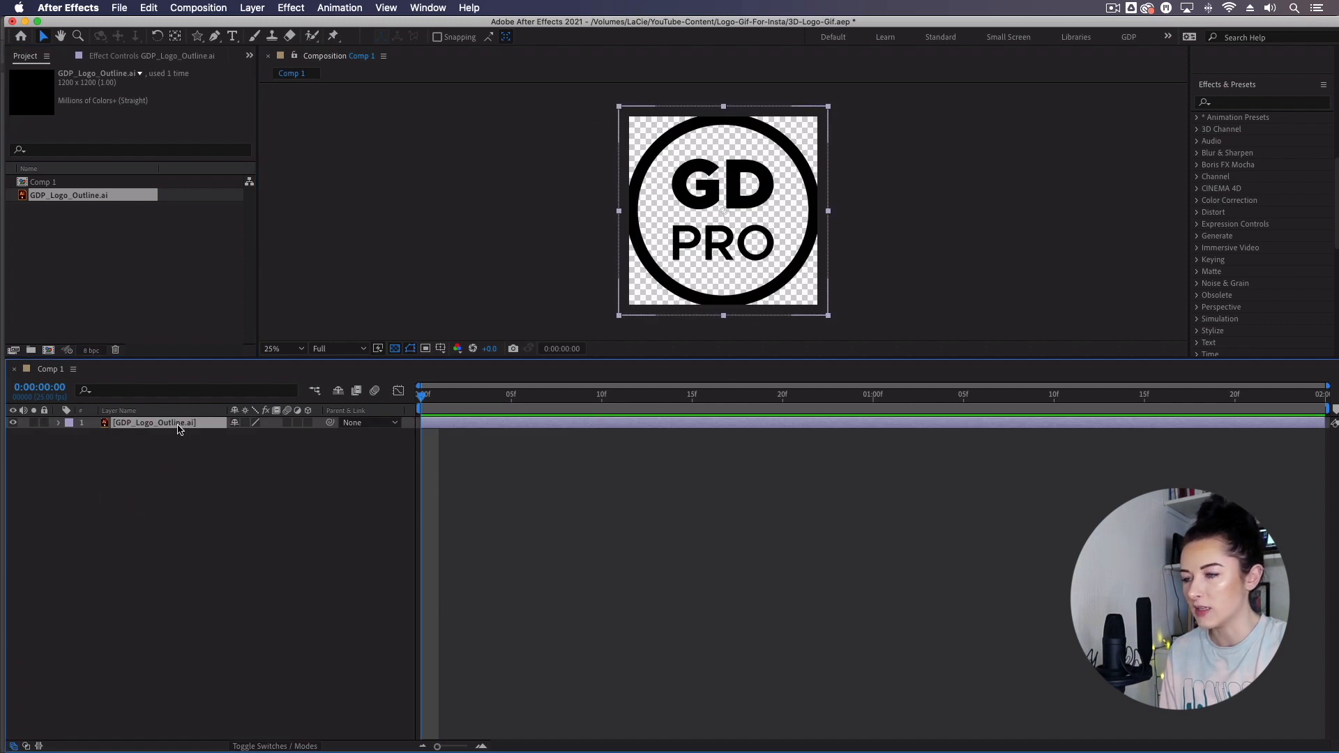
Scale the GDP_Logo_Outline.ai layer to 75% and collapse its properties
{"action": "key", "text": "s"}
{"action": "left_click", "coordinate": [251, 433]}
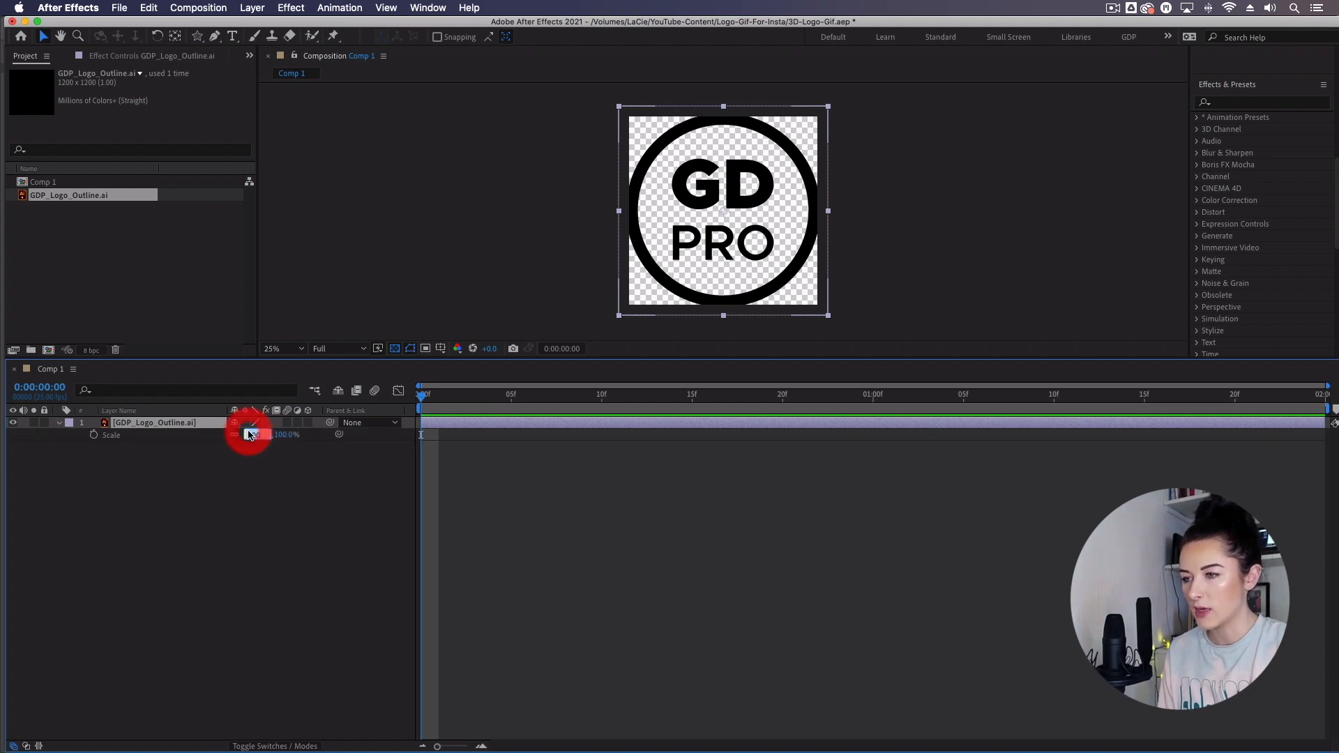
{"action": "type", "text": "75"}
{"action": "key", "text": "Return"}
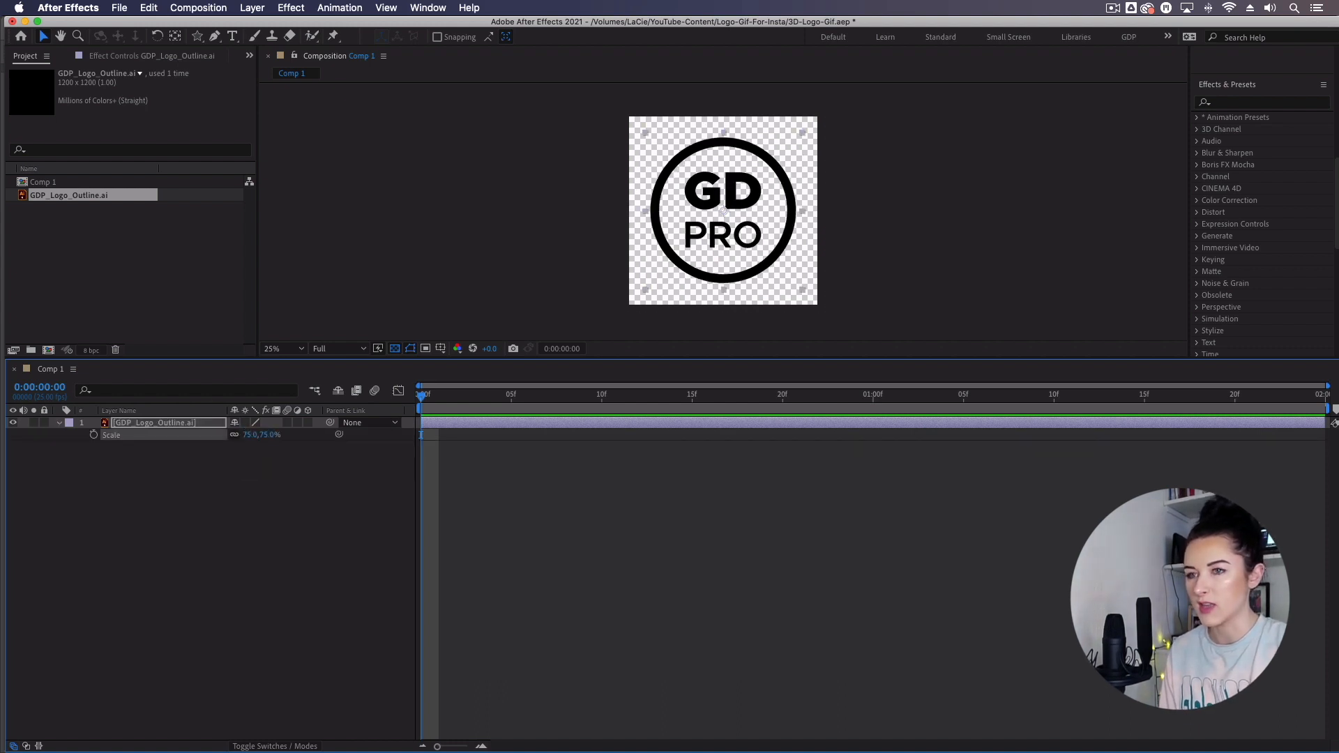
{"action": "left_click", "coordinate": [227, 500]}
{"action": "left_click", "coordinate": [58, 423]}
Create shapes from the GDP_Logo_Outline.ai vector layer and select the resulting shape layer
{"action": "left_click", "coordinate": [148, 426]}
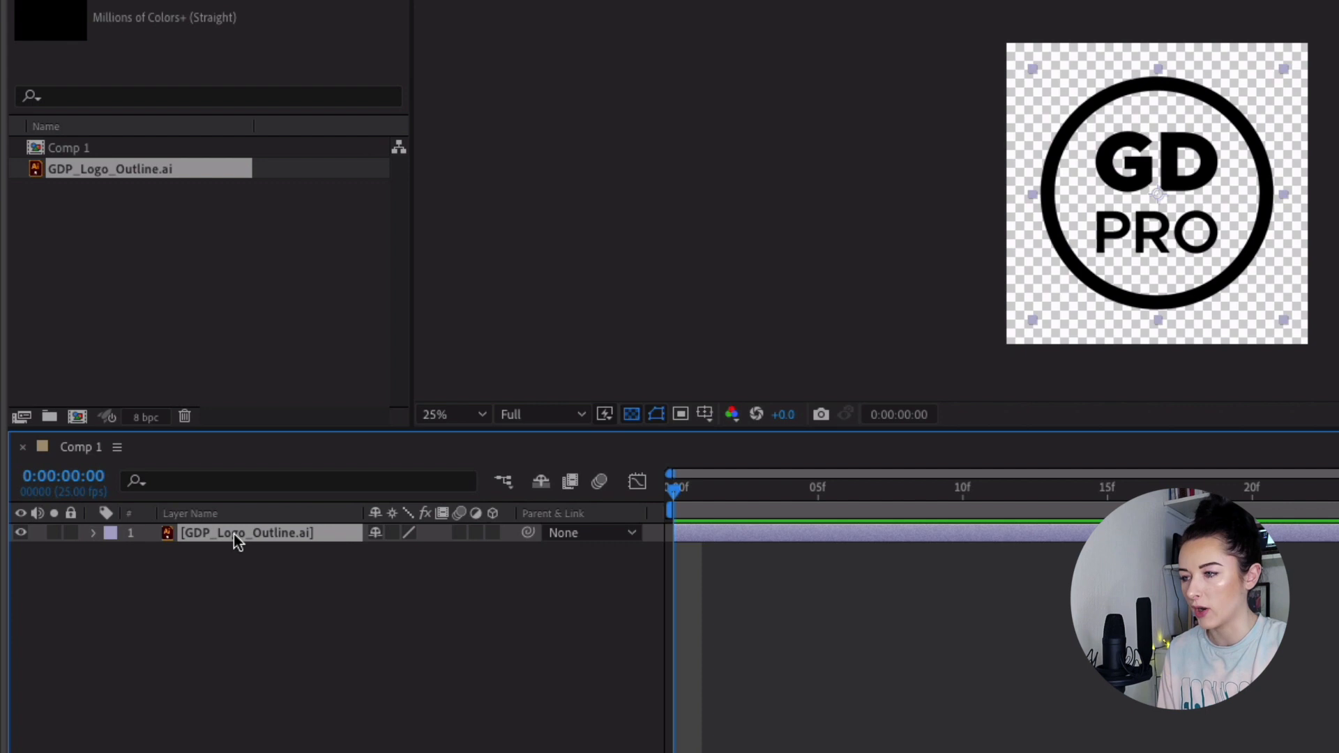
{"action": "right_click", "coordinate": [233, 534]}
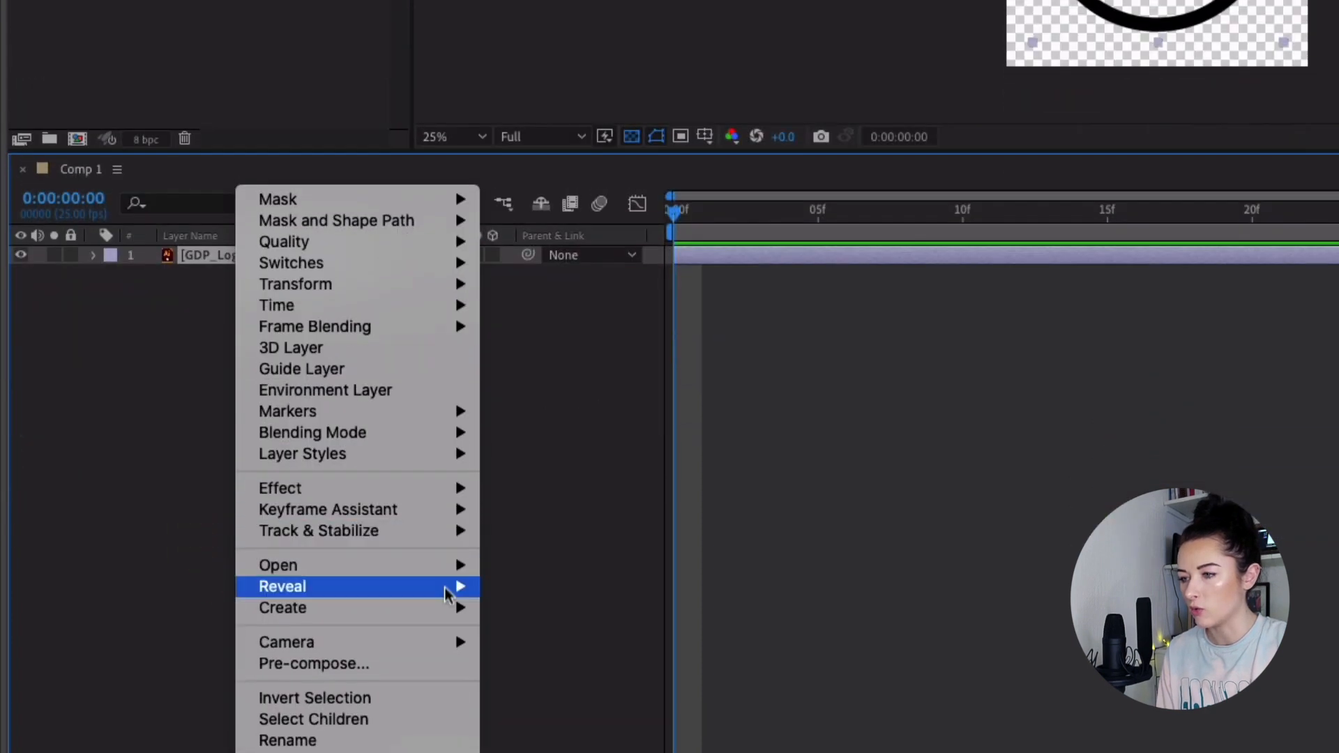
{"action": "mouse_move", "coordinate": [447, 607]}
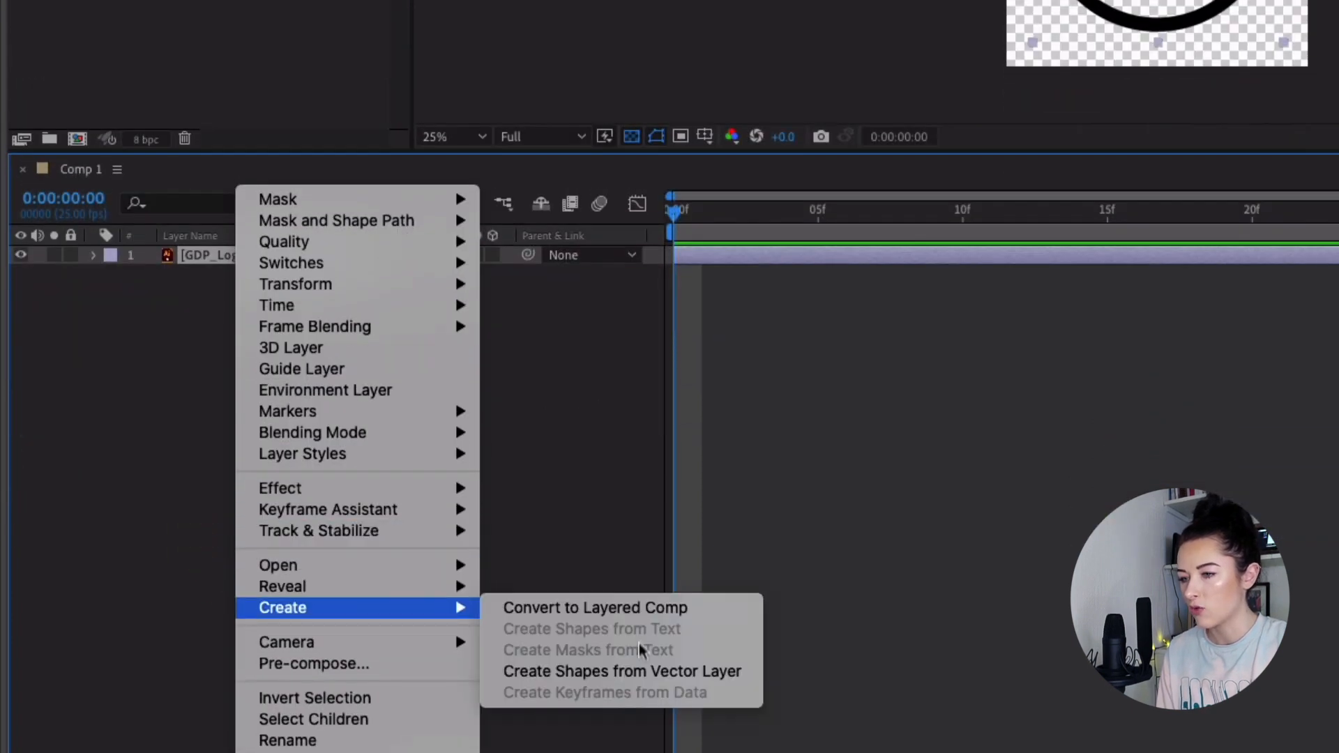
{"action": "left_click", "coordinate": [662, 673]}
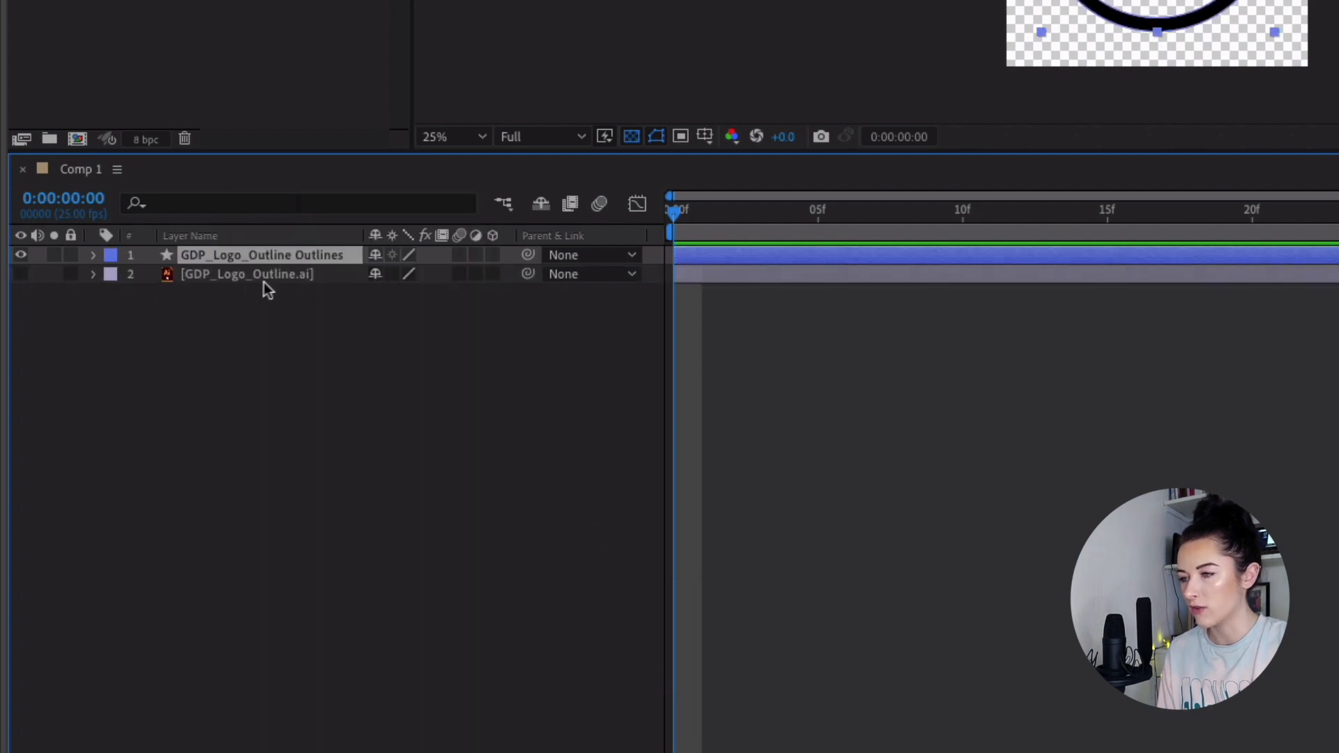
{"action": "left_click", "coordinate": [260, 256]}
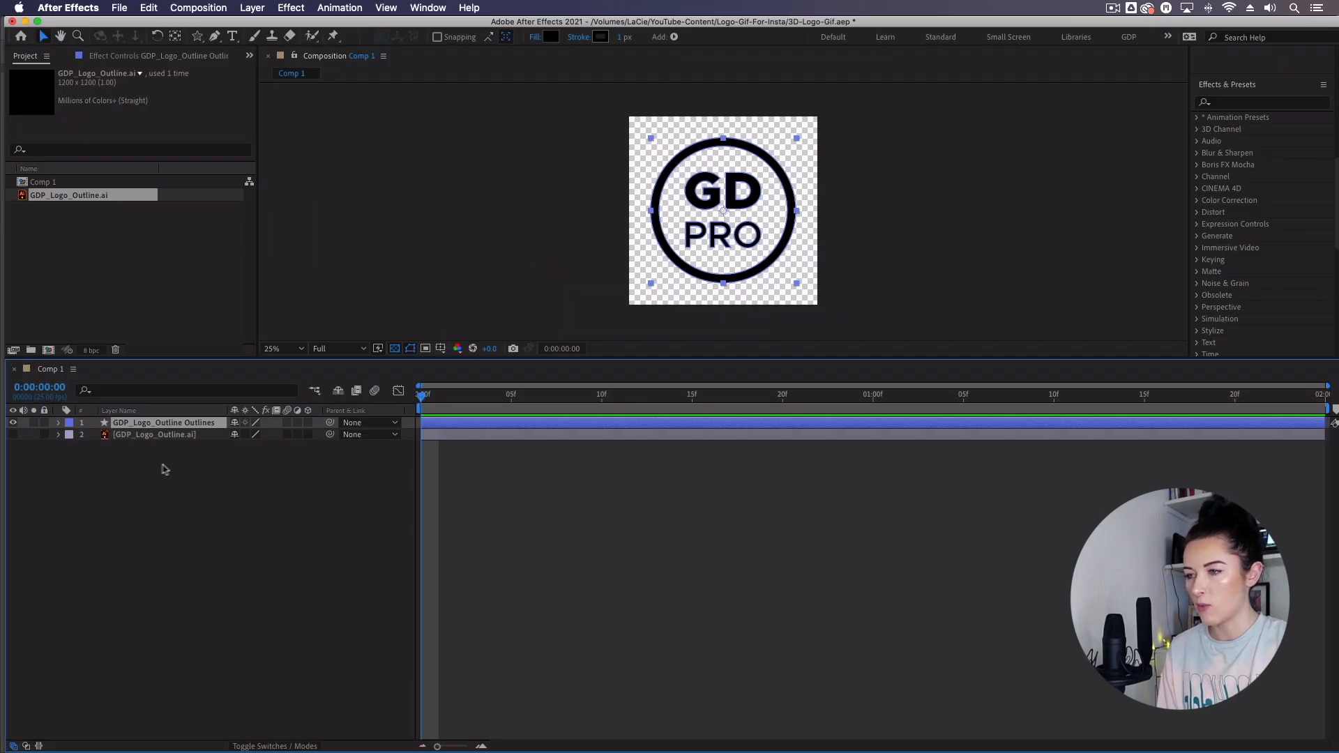
Set the fill of the logo's outer ring, Group 1 of the shape layer, to red CF0000 and copy the hex code
{"action": "left_click", "coordinate": [198, 470]}
{"action": "left_click", "coordinate": [58, 423]}
{"action": "left_click", "coordinate": [71, 435]}
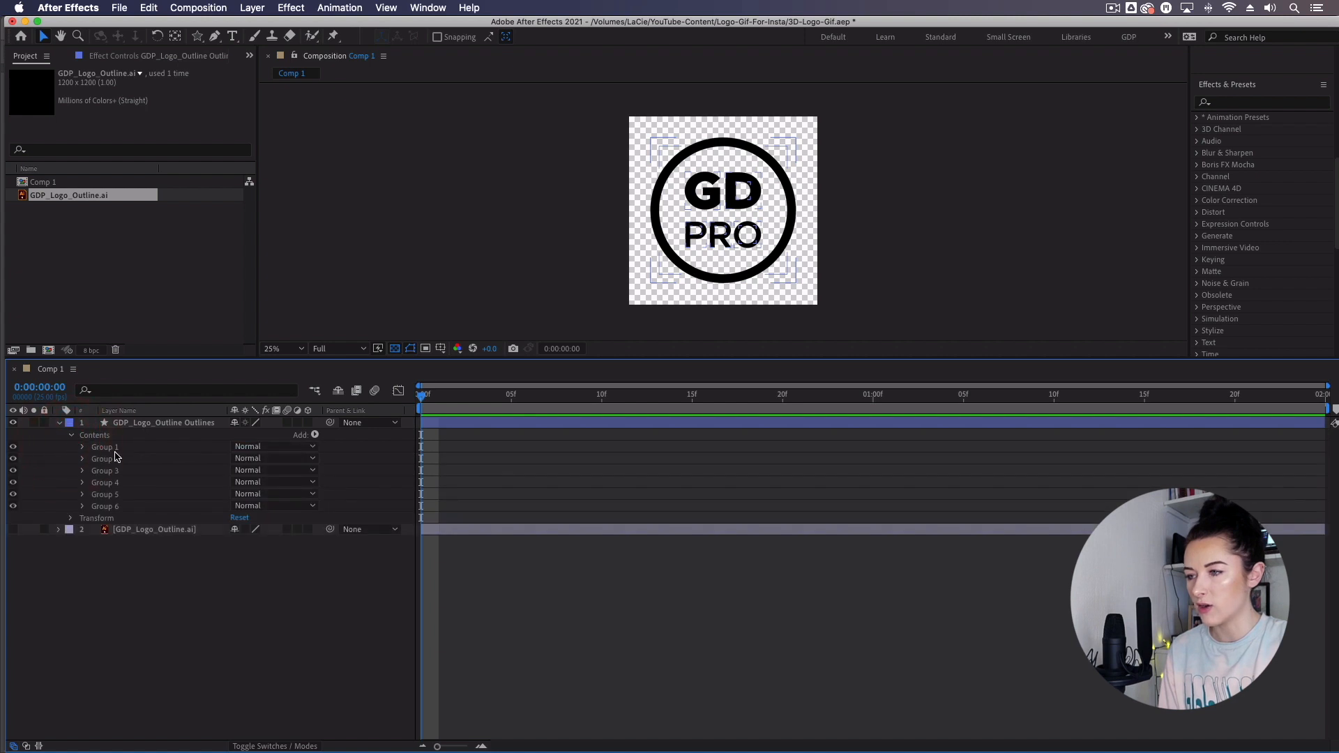
{"action": "left_click", "coordinate": [104, 458]}
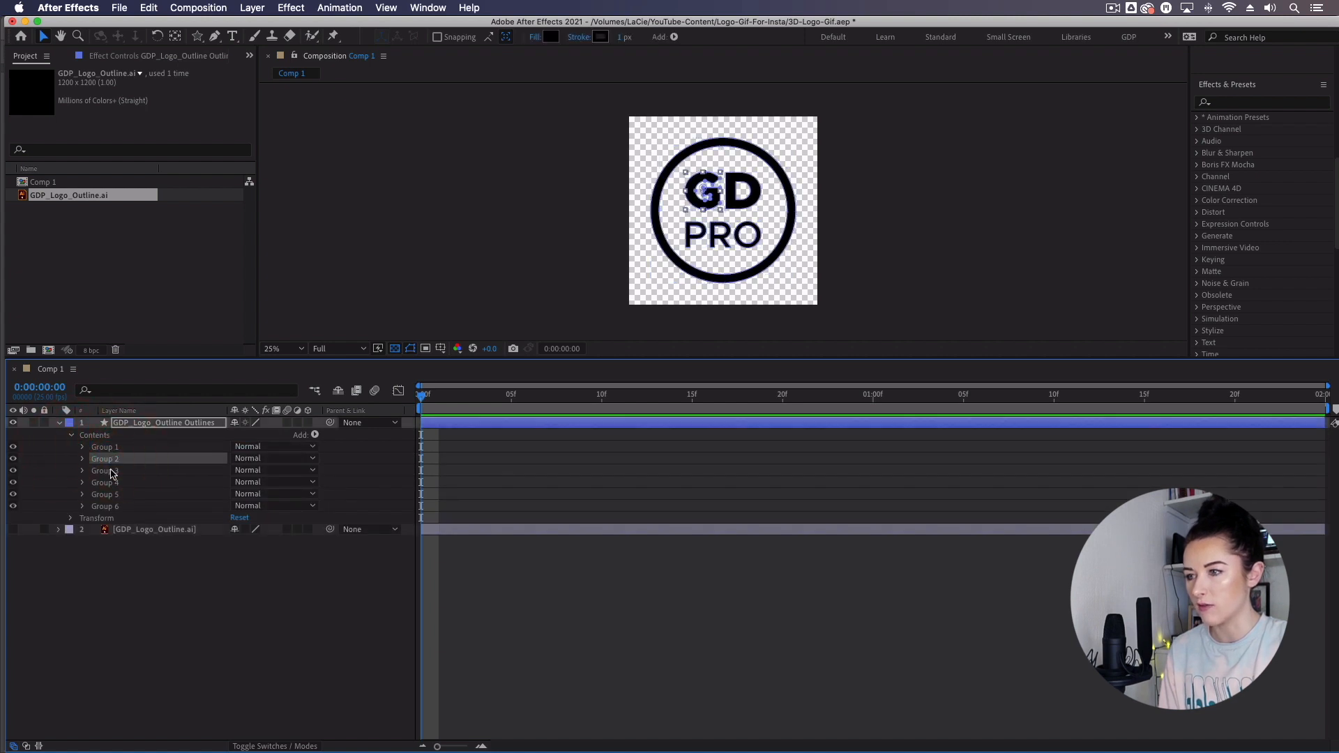
{"action": "left_click", "coordinate": [112, 449]}
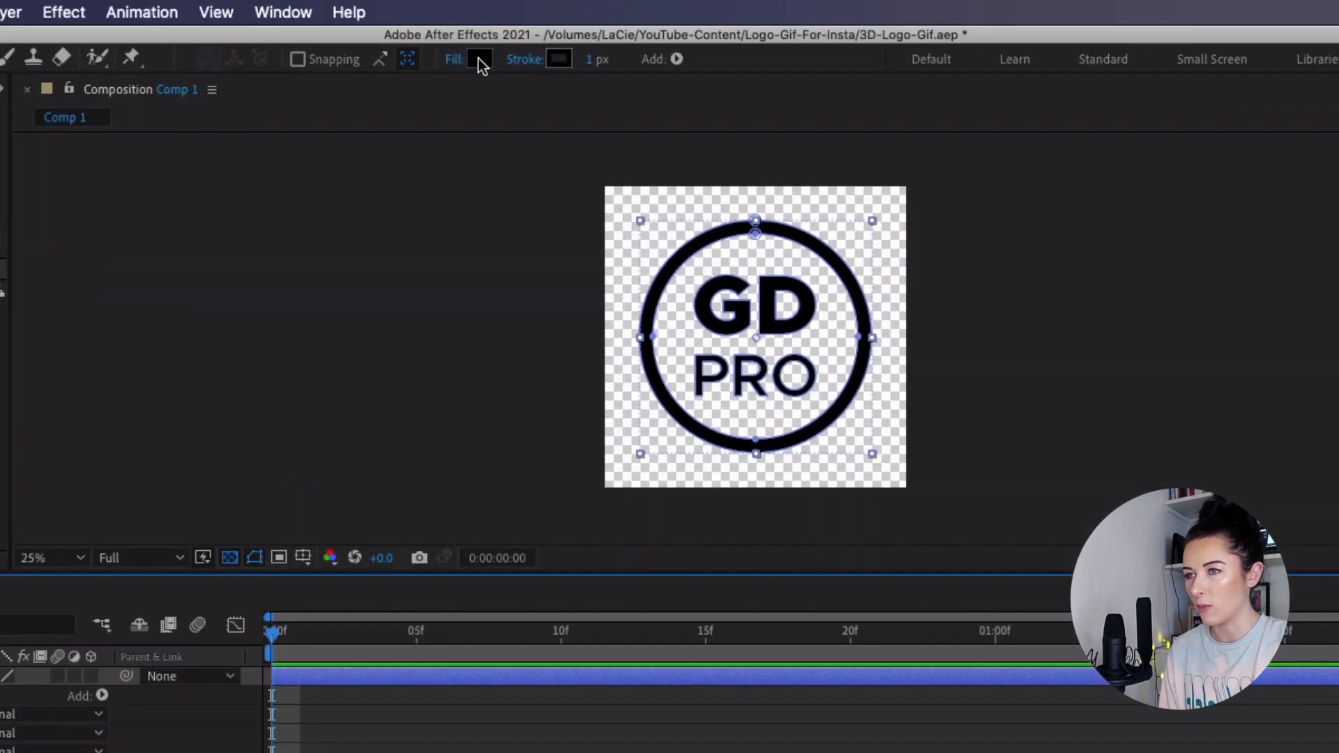
{"action": "left_click", "coordinate": [479, 58]}
{"action": "left_click_drag", "start_coordinate": [101, 516], "coordinate": [136, 535]}
{"action": "left_click_drag", "start_coordinate": [390, 376], "coordinate": [400, 389]}
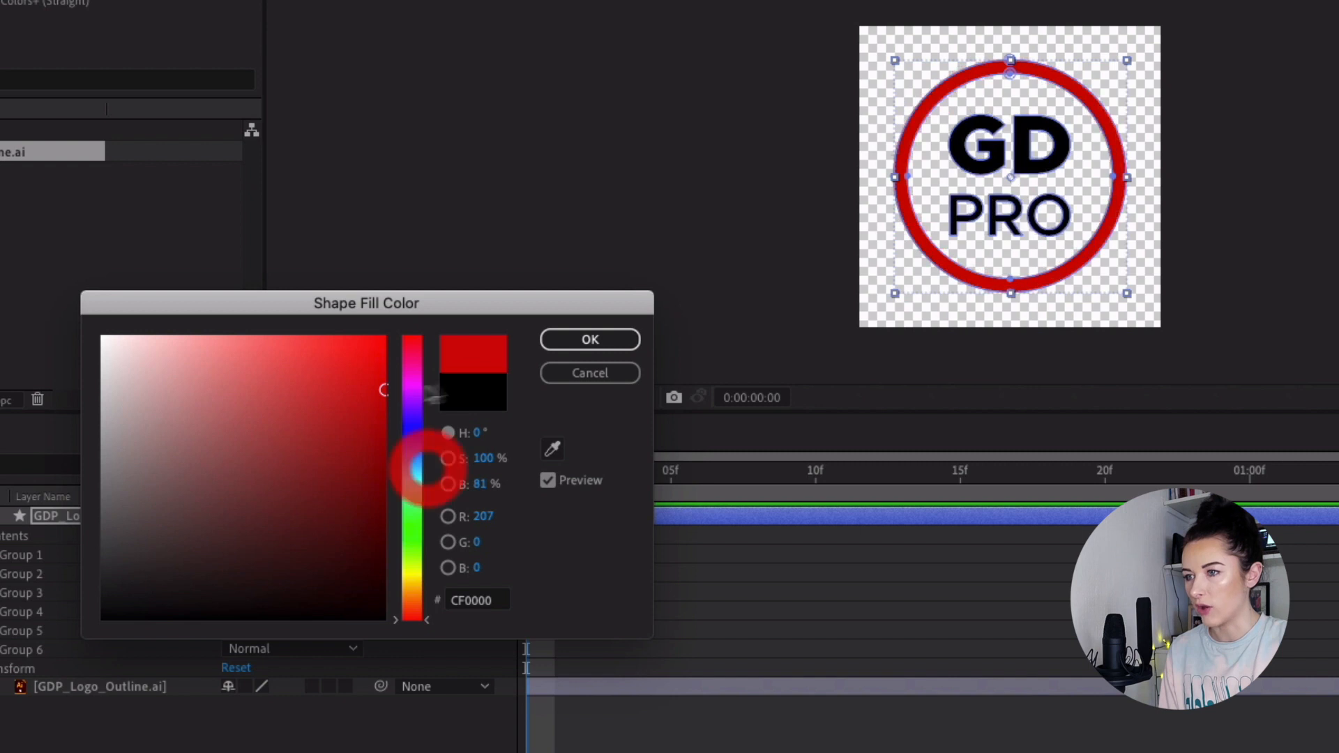
{"action": "left_click", "coordinate": [473, 601]}
{"action": "right_click", "coordinate": [473, 602]}
{"action": "left_click", "coordinate": [513, 702]}
{"action": "left_click", "coordinate": [590, 339]}
Set the outer ring's stroke colour to the same red by pasting the copied hex code CF0000
{"action": "left_click", "coordinate": [796, 57]}
{"action": "left_click", "coordinate": [502, 601]}
{"action": "right_click", "coordinate": [514, 610]}
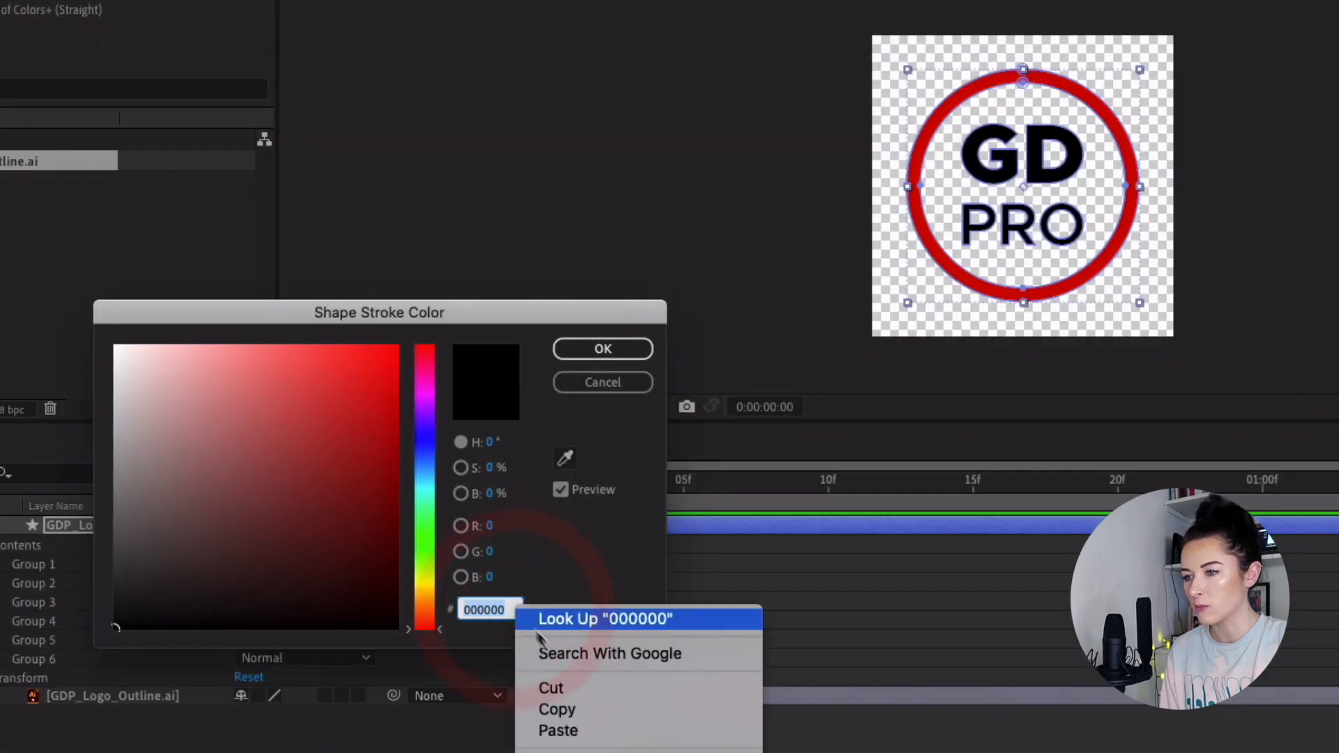
{"action": "left_click", "coordinate": [561, 726]}
{"action": "left_click", "coordinate": [603, 349]}
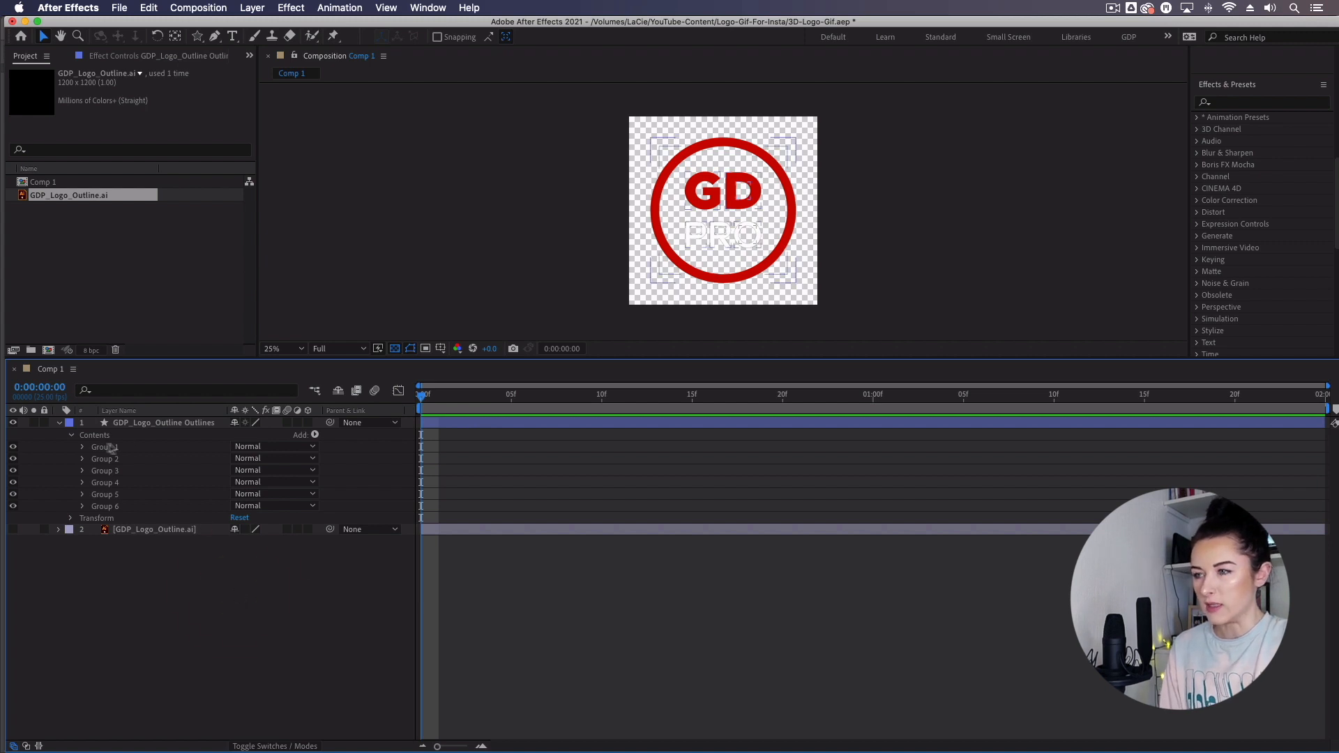
Collapse the logo shape layer, make it a 3D layer, and keep the layer switches displayed in the timeline
{"action": "left_click", "coordinate": [58, 424]}
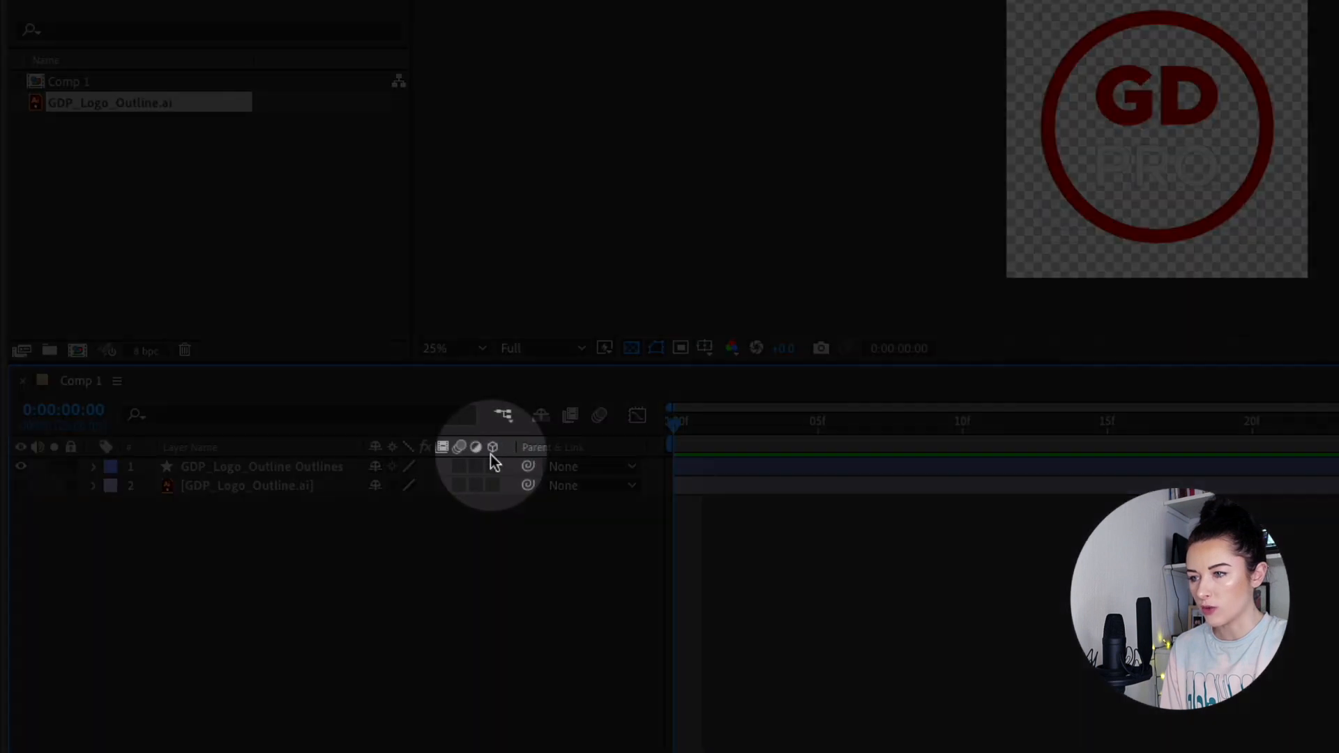
{"action": "left_click", "coordinate": [493, 466]}
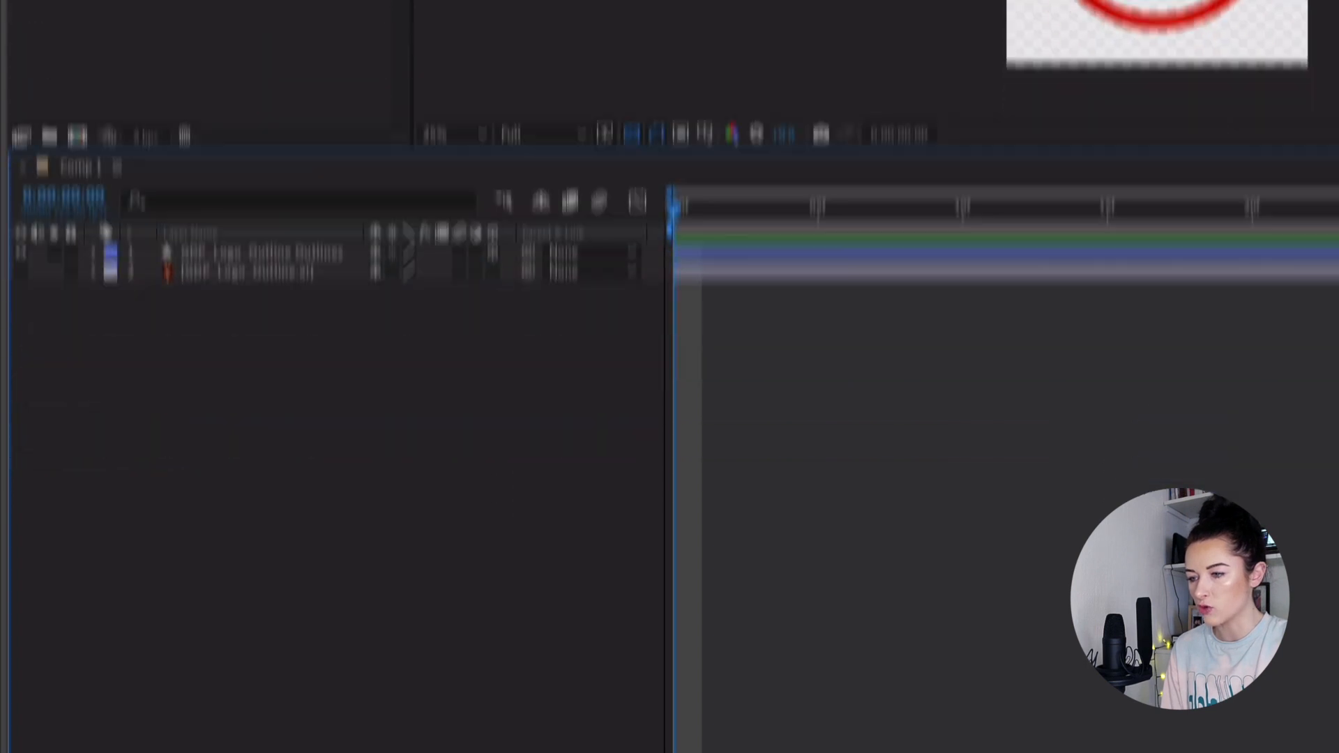
{"action": "left_click", "coordinate": [438, 743]}
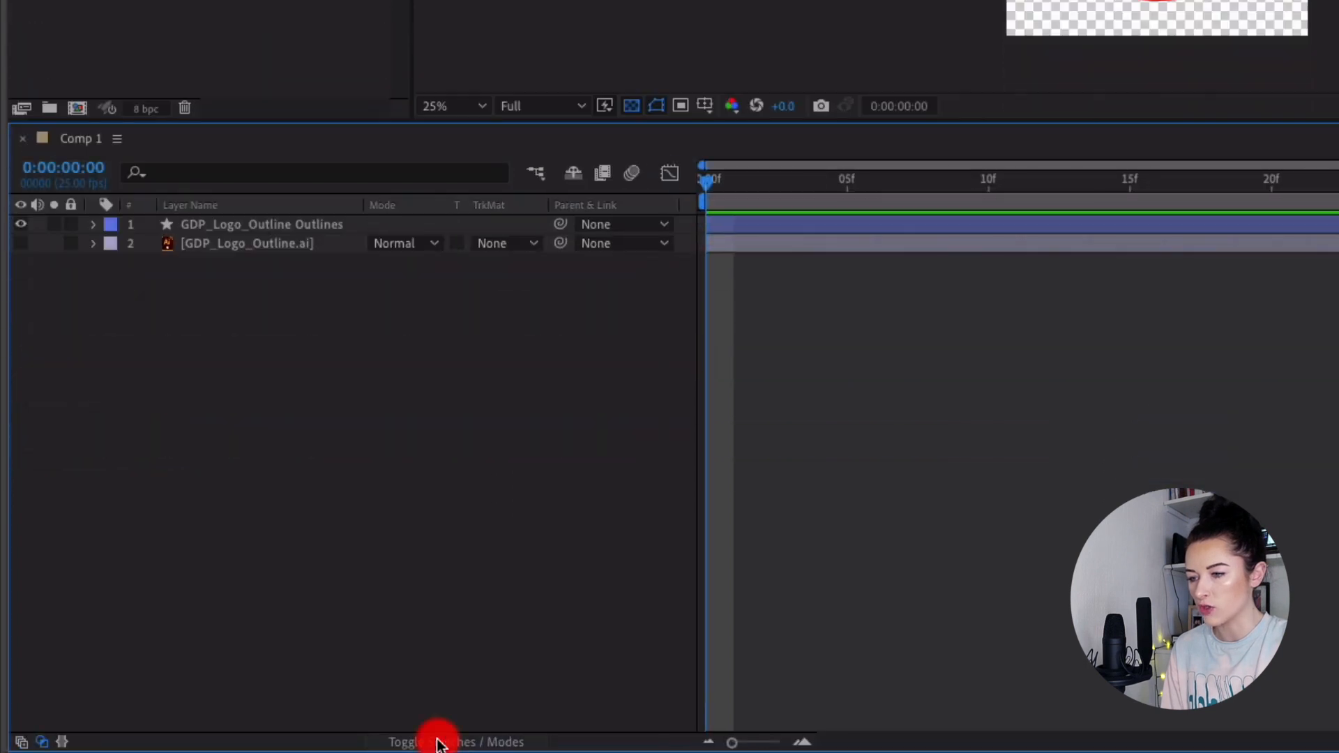
{"action": "left_click", "coordinate": [439, 742]}
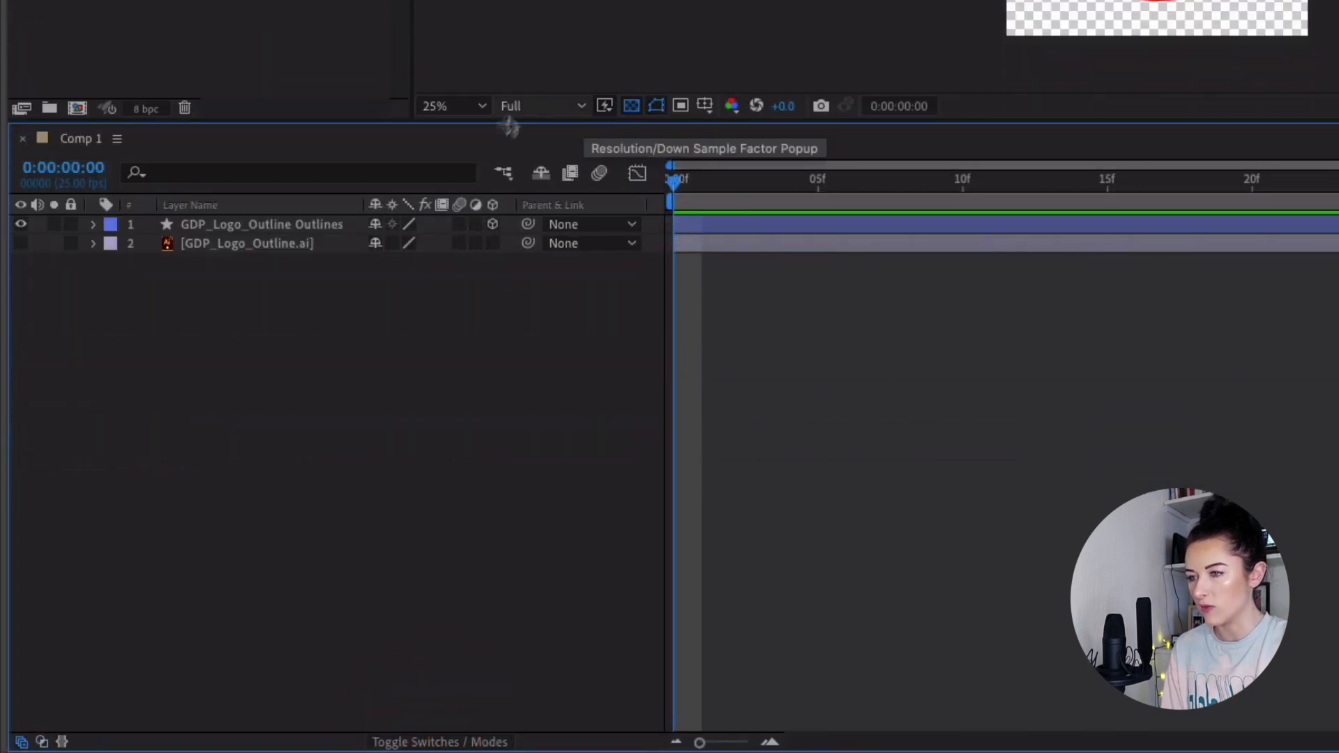
Set the logo shape layer's Y Rotation to -90° in its transform properties
{"action": "left_click", "coordinate": [261, 224]}
{"action": "left_click", "coordinate": [93, 224]}
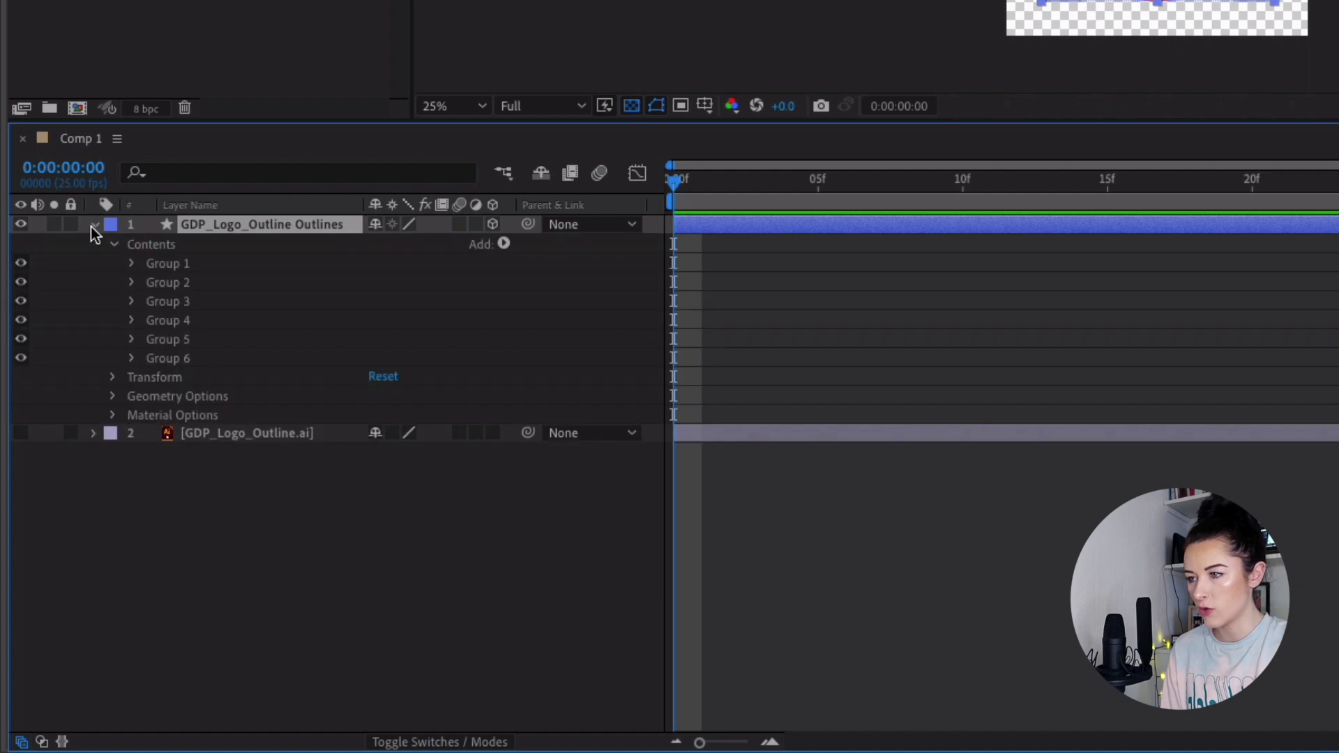
{"action": "left_click", "coordinate": [114, 246]}
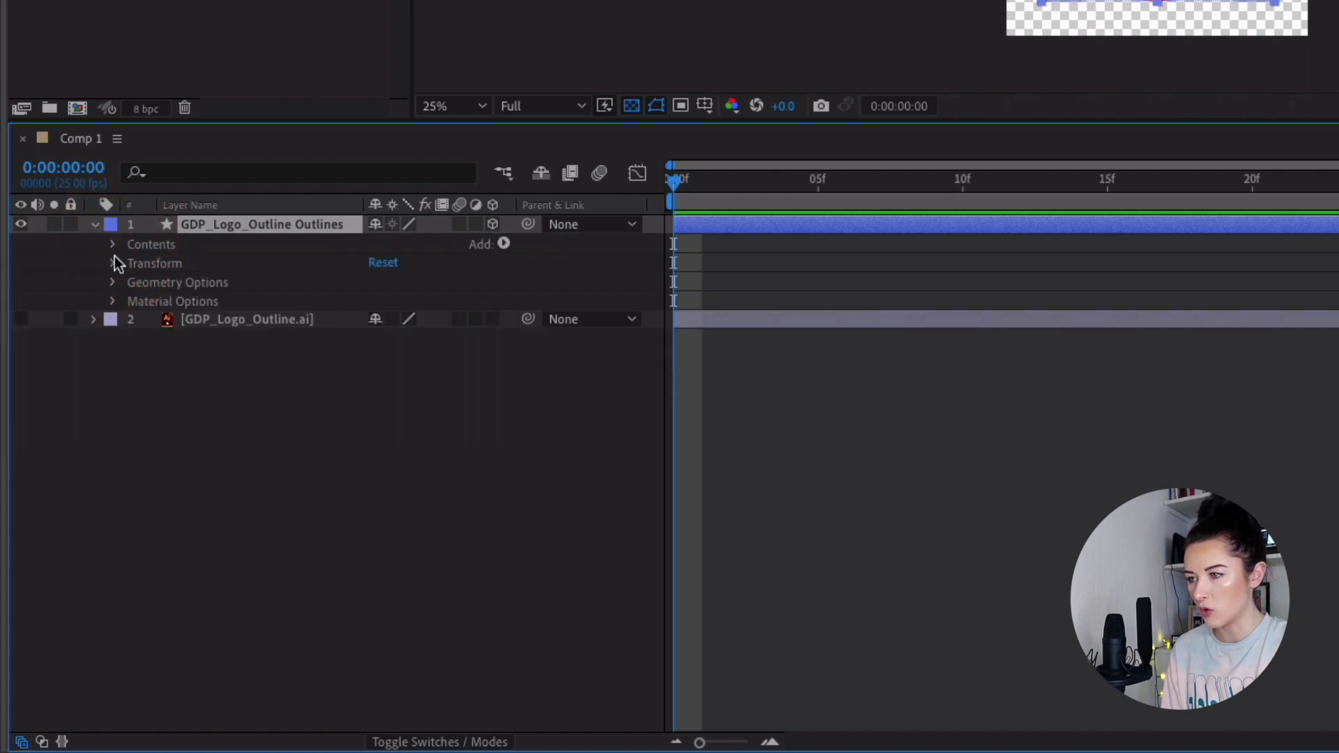
{"action": "left_click", "coordinate": [113, 266]}
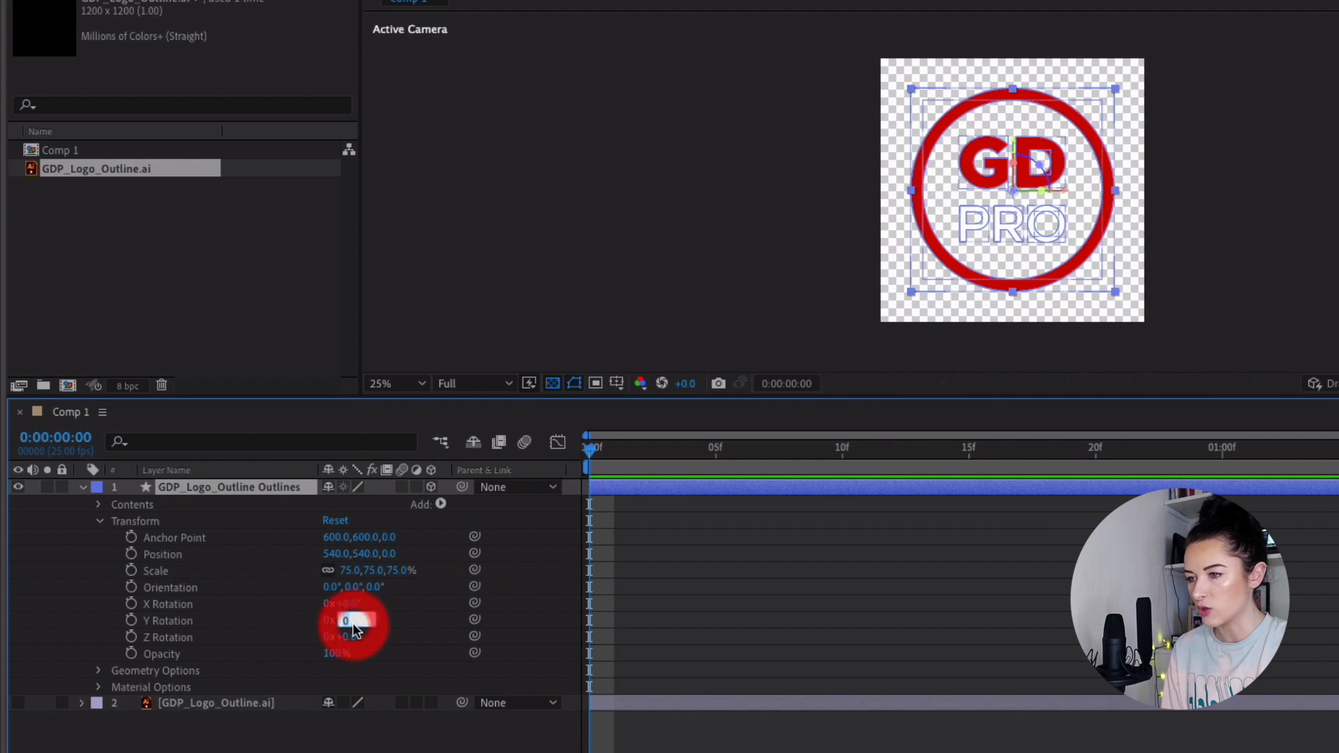
{"action": "type", "text": "-90"}
{"action": "key", "text": "Return"}
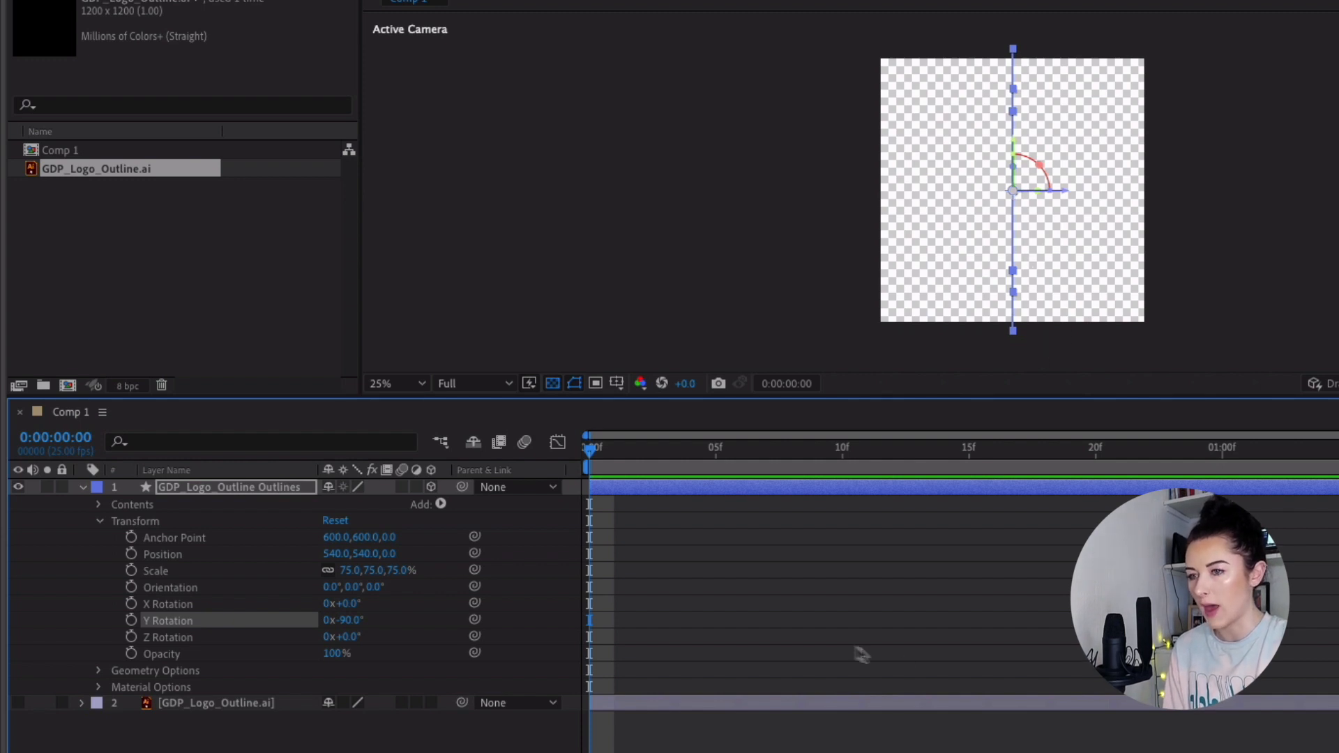
{"action": "left_click", "coordinate": [873, 657]}
{"action": "left_click", "coordinate": [99, 522]}
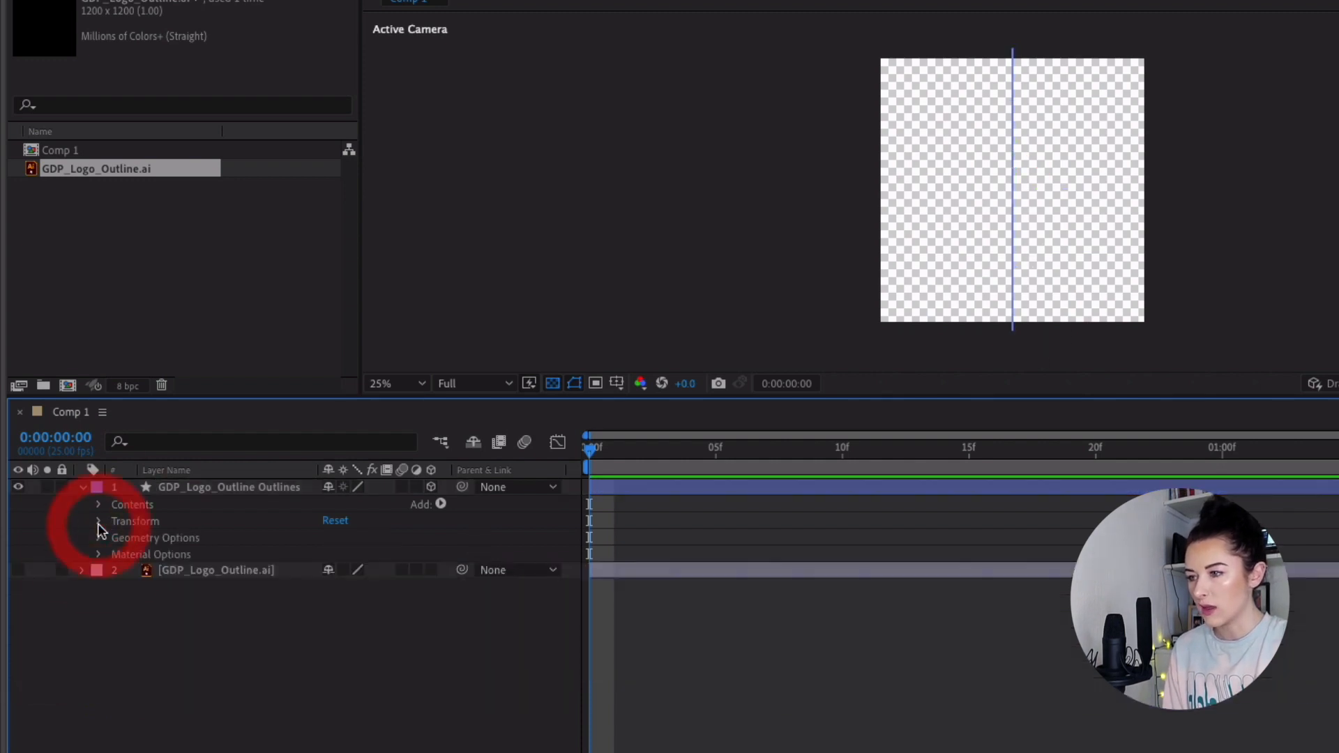
Show the layer mode columns in the timeline and check the logo shape layer's Geometry Options
{"action": "left_click", "coordinate": [197, 542]}
{"action": "key", "text": "F4"}
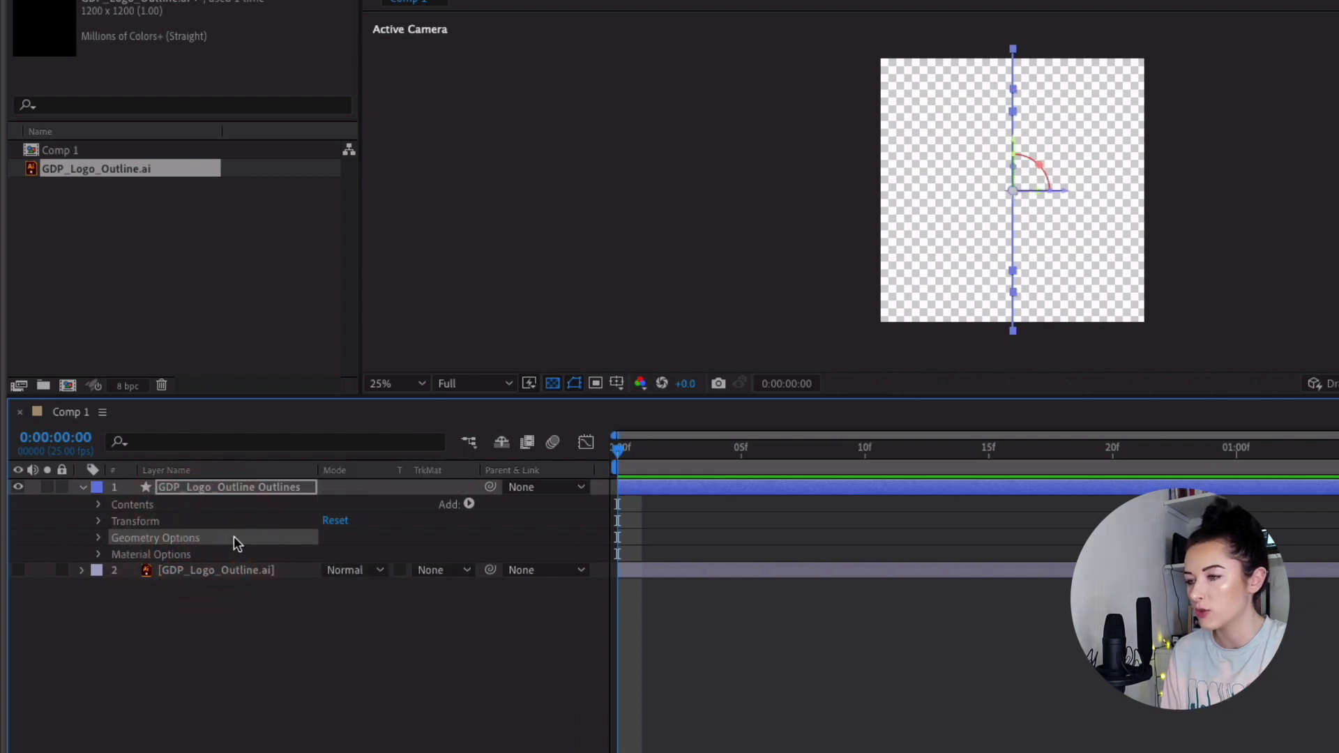
{"action": "left_click", "coordinate": [99, 539]}
{"action": "left_click", "coordinate": [99, 539]}
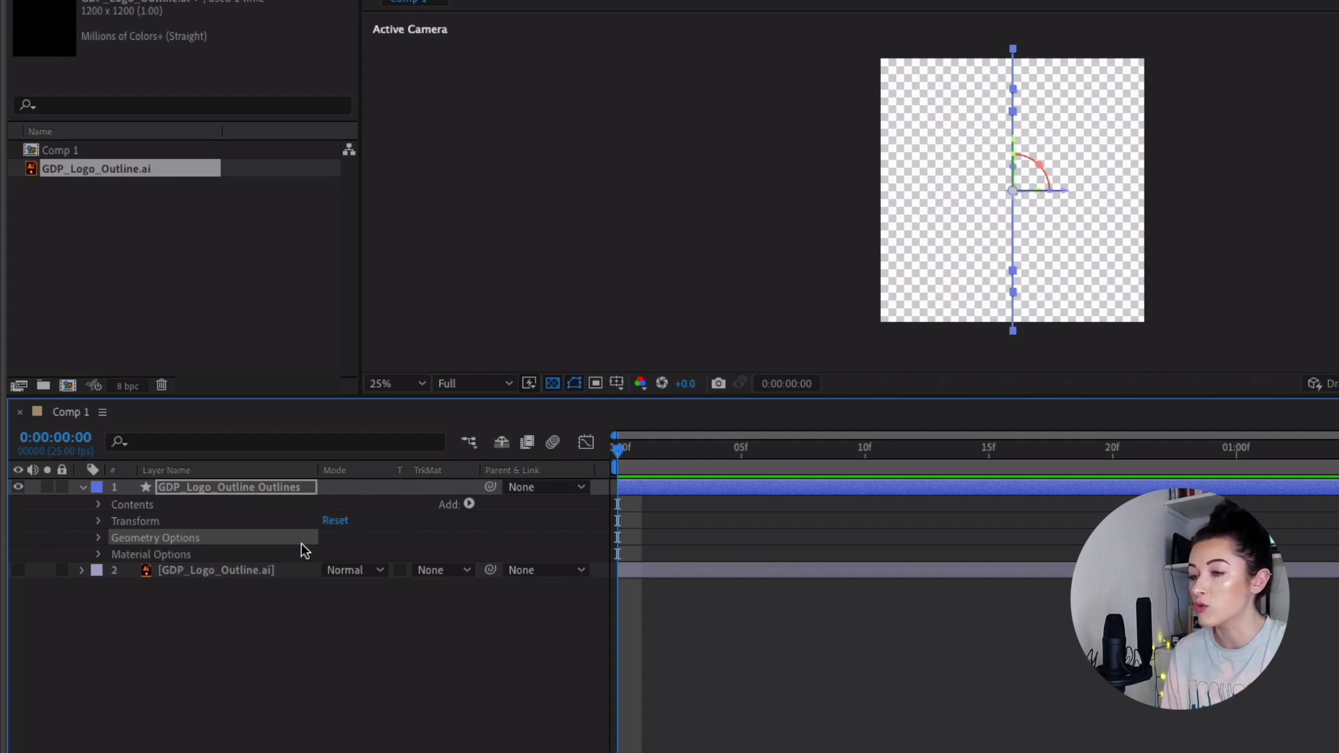
Set the logo shape layer's Extrusion Depth to 150 in its Geometry Options
{"action": "left_click", "coordinate": [98, 539]}
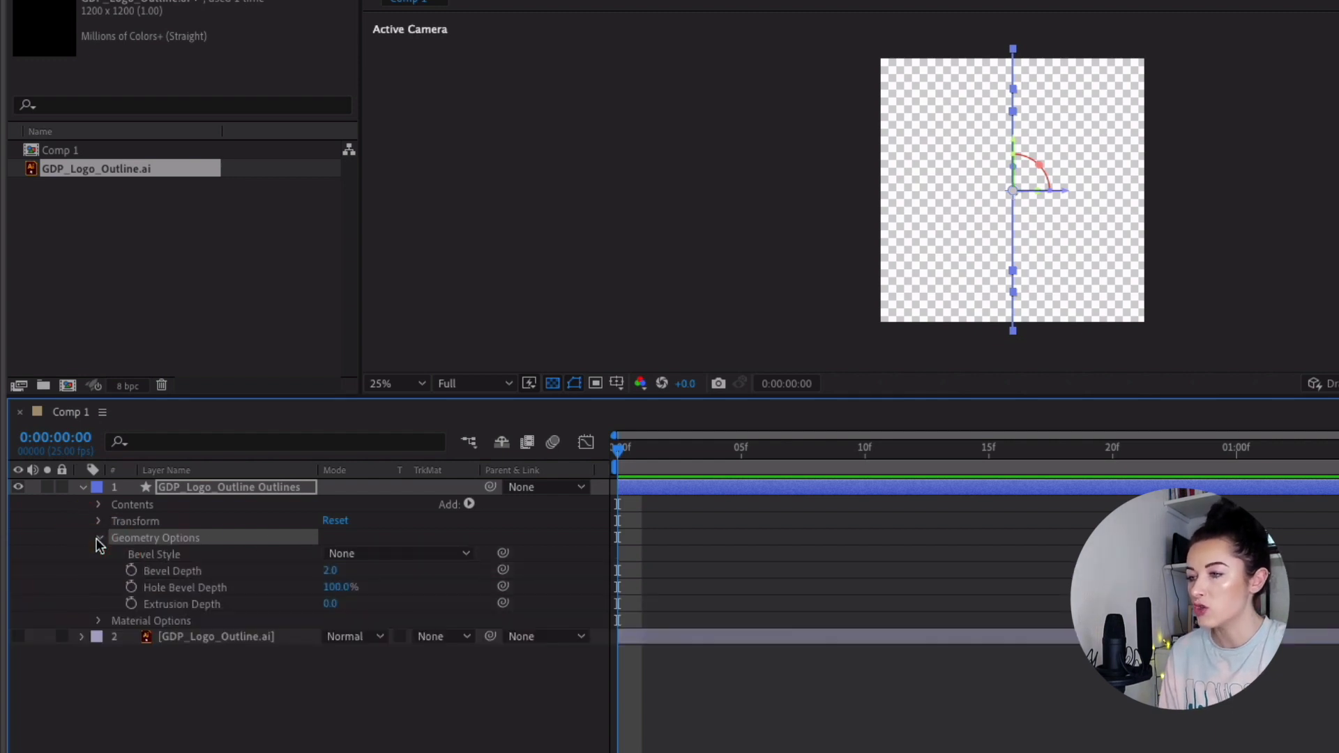
{"action": "left_click_drag", "start_coordinate": [328, 606], "coordinate": [454, 605]}
{"action": "left_click", "coordinate": [336, 604]}
{"action": "type", "text": "150"}
{"action": "key", "text": "Return"}
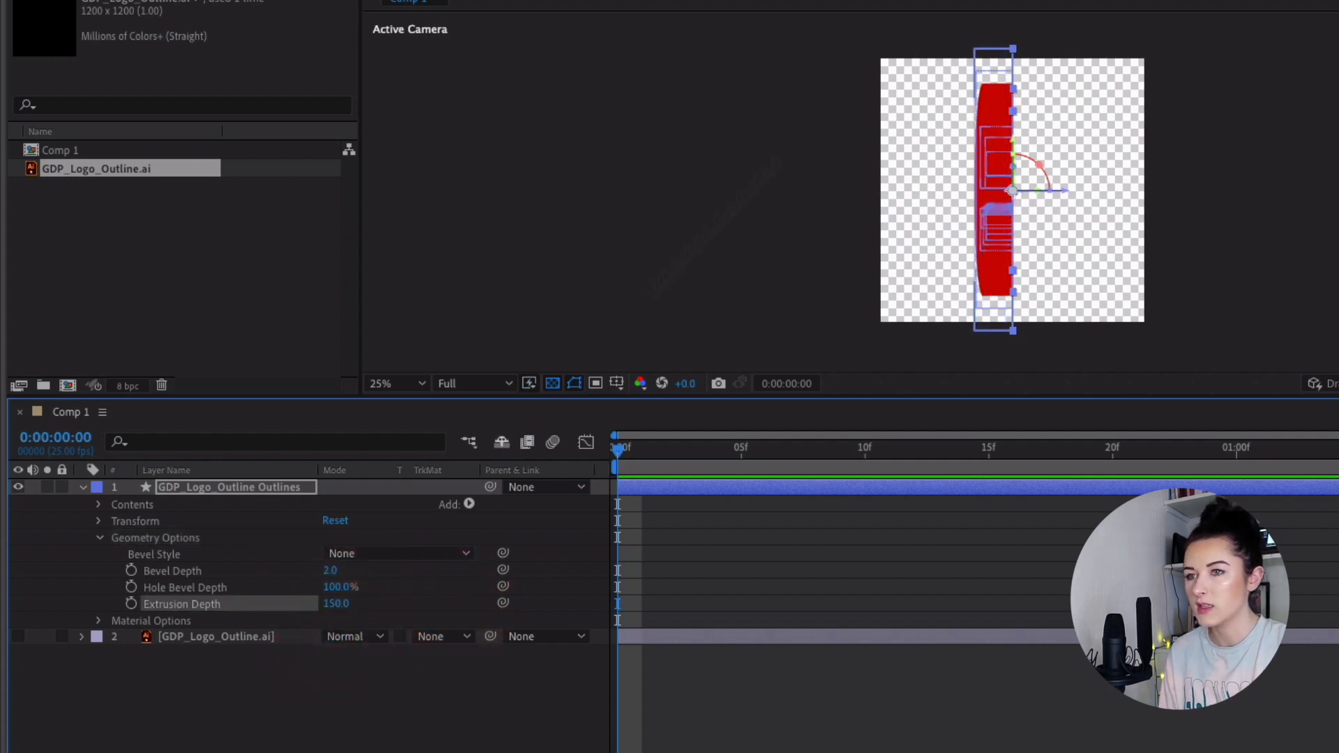
{"action": "left_click", "coordinate": [305, 741]}
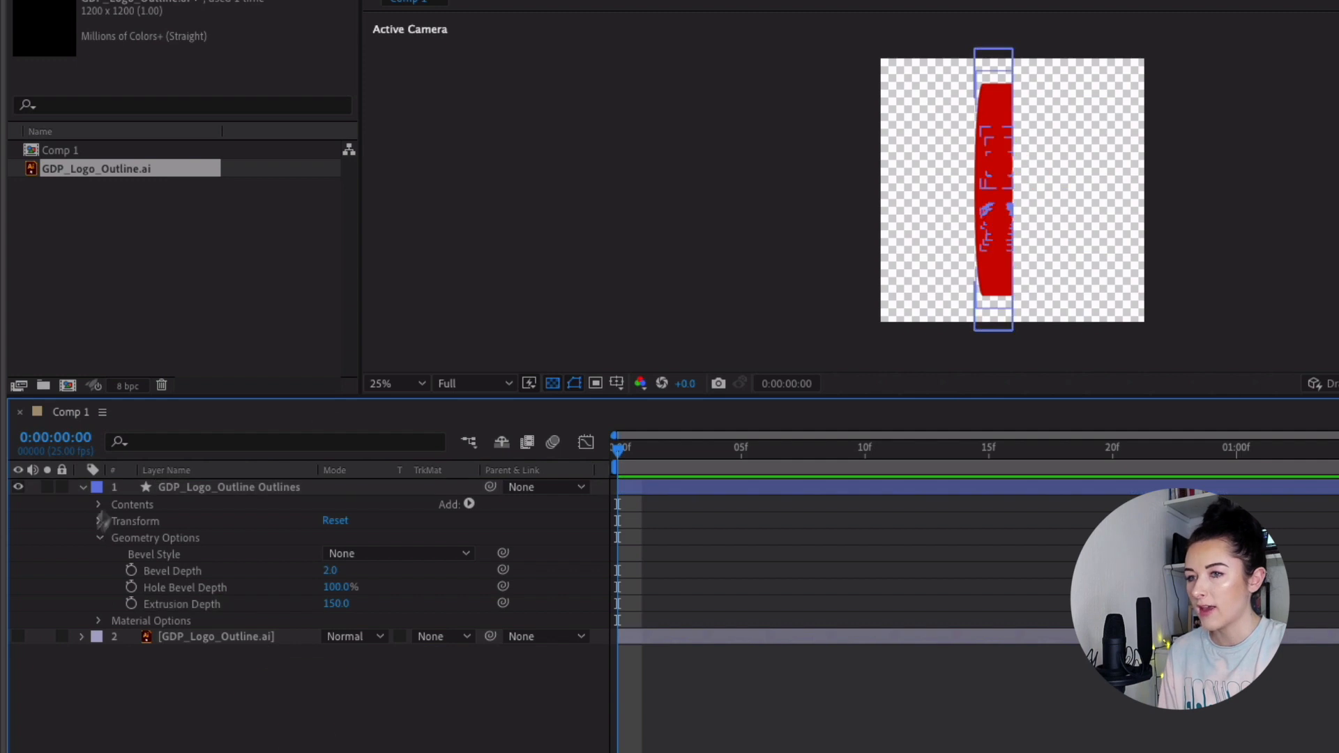
Move the logo shape layer's anchor point along Z to the middle of the extrusion, about 99.5, with the Pan Behind tool
{"action": "left_click", "coordinate": [663, 488]}
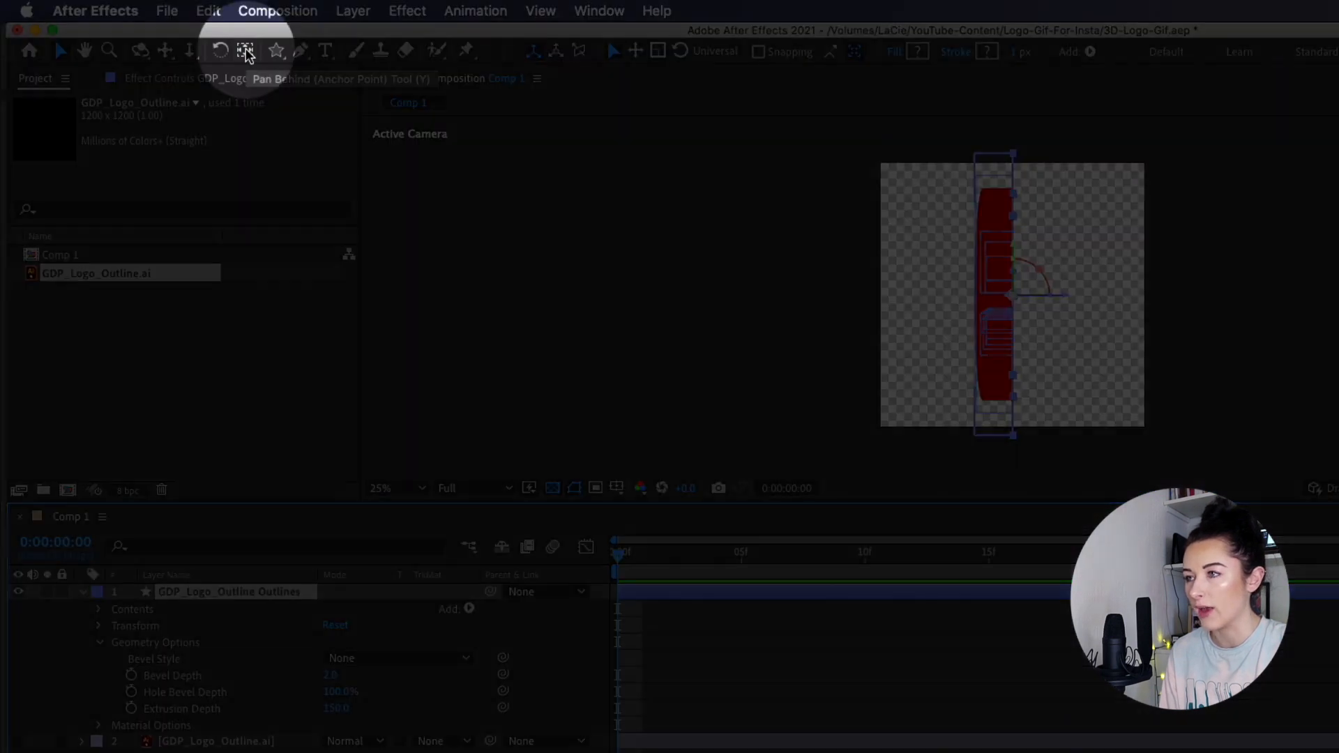
{"action": "left_click", "coordinate": [246, 52]}
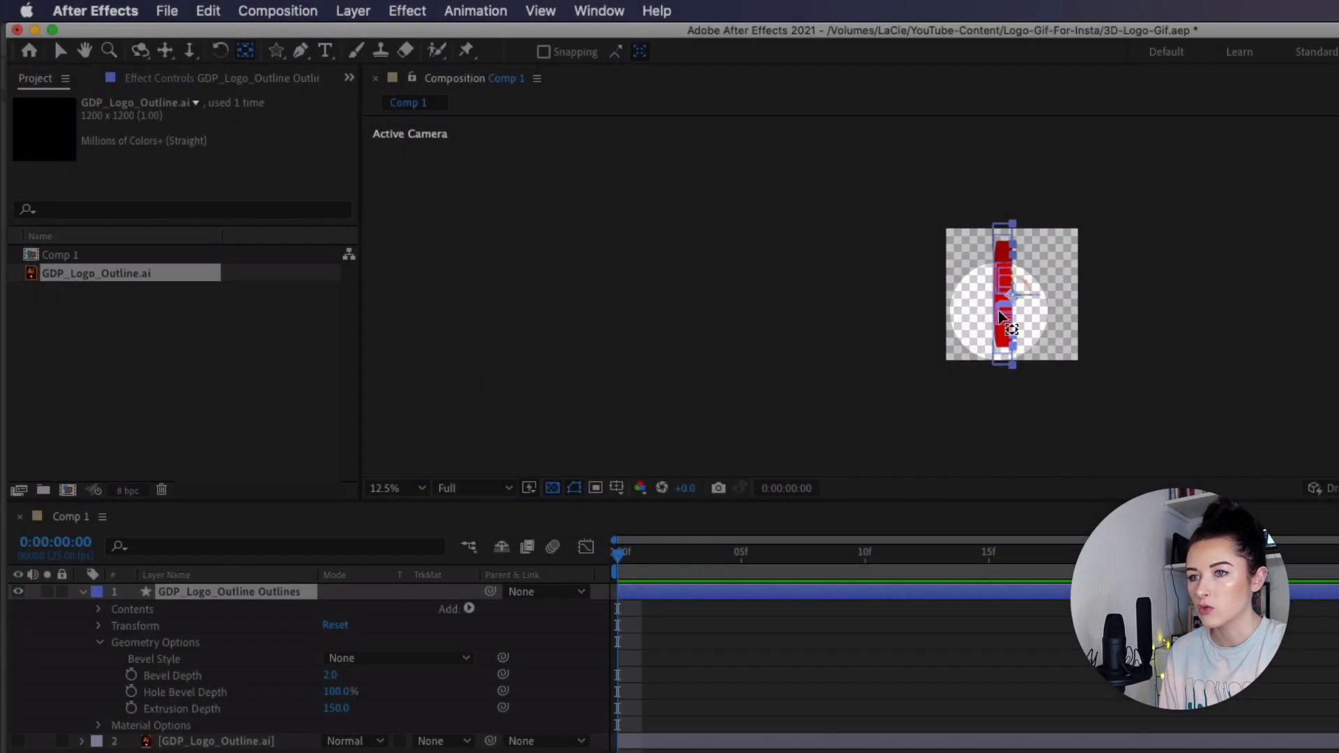
{"action": "scroll", "coordinate": [999, 318], "scroll_direction": "up", "scroll_amount": 3}
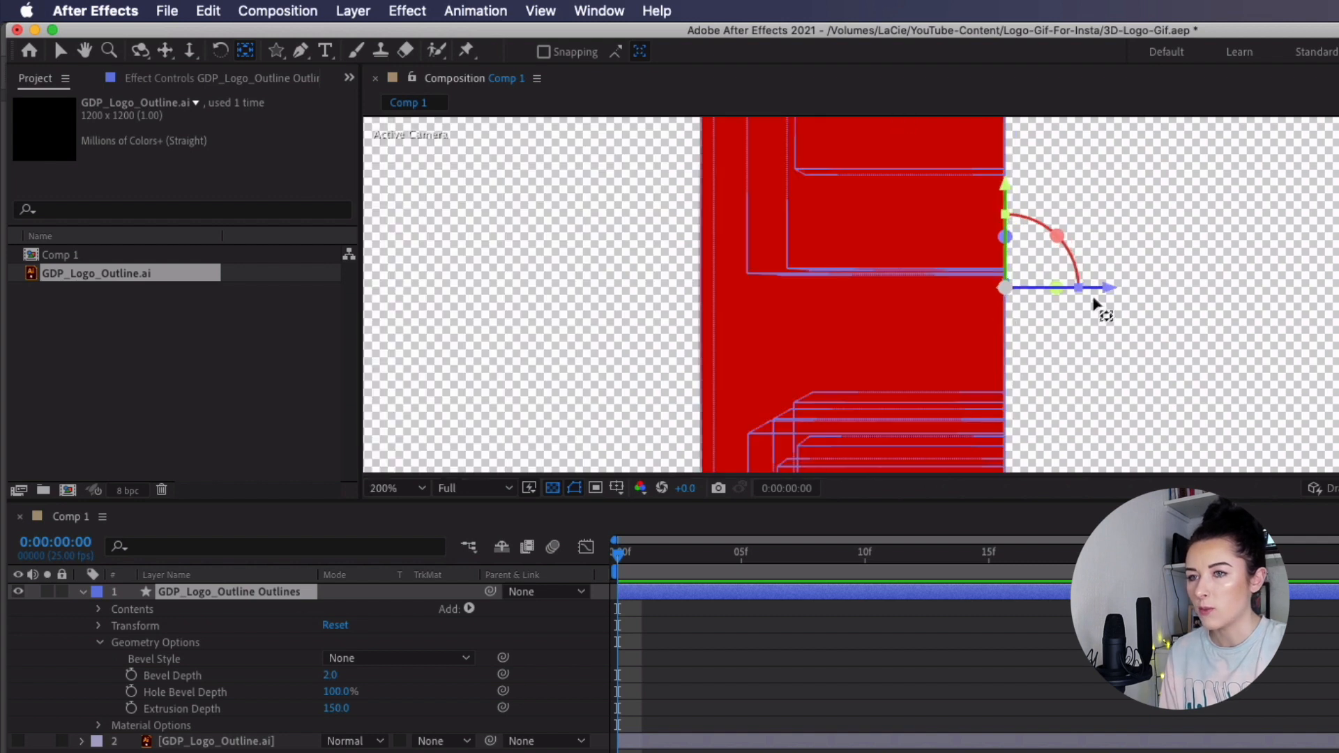
{"action": "left_click_drag", "start_coordinate": [1107, 297], "coordinate": [918, 314]}
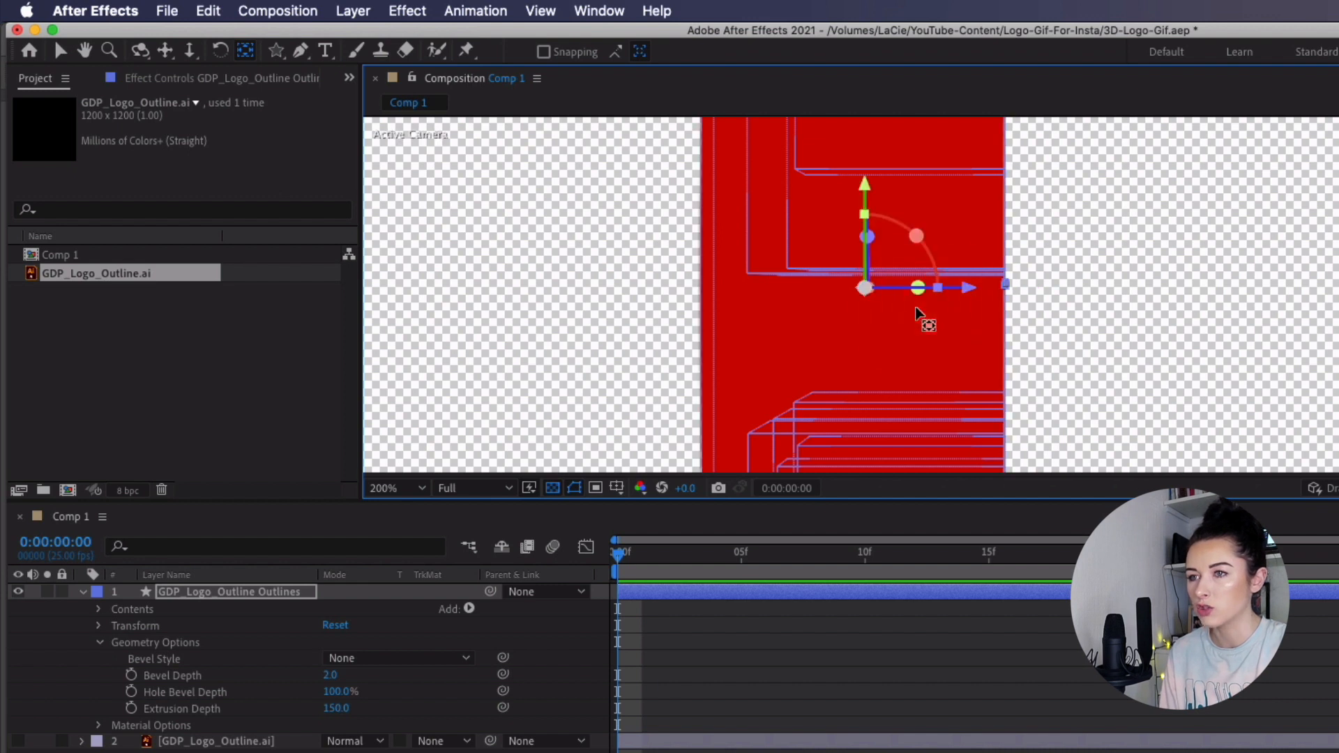
{"action": "scroll", "coordinate": [598, 276], "scroll_direction": "down", "scroll_amount": 4}
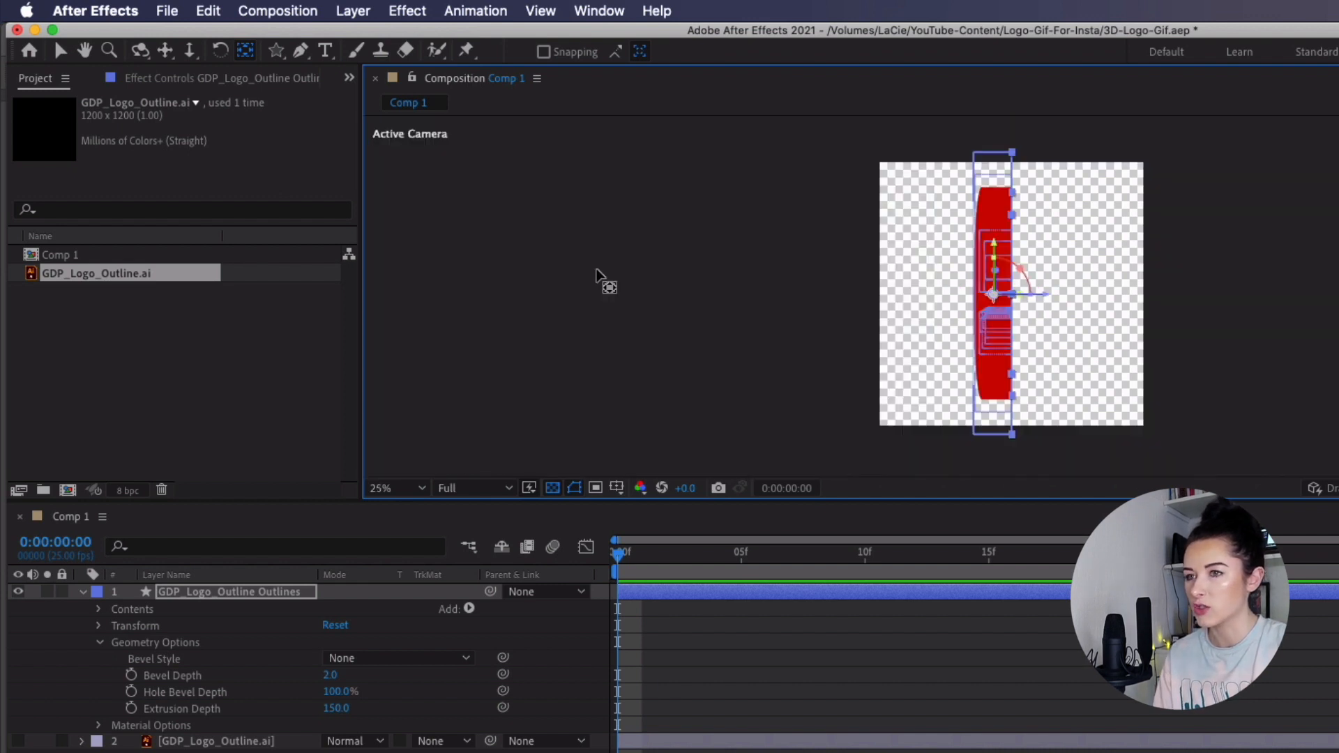
{"action": "key", "text": "v"}
Collapse the Geometry Options and set the logo shape layer's Y Rotation to 0° in its transform properties
{"action": "left_click", "coordinate": [99, 642]}
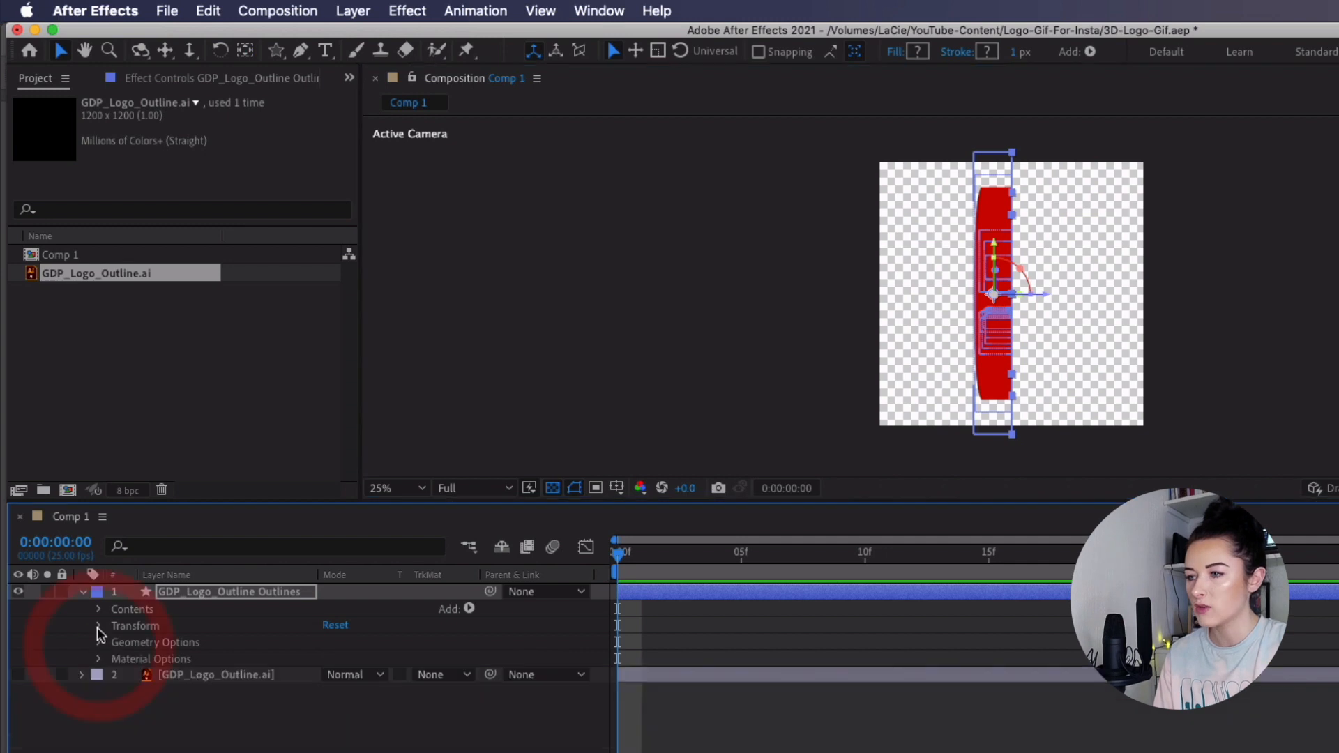
{"action": "left_click", "coordinate": [98, 626]}
{"action": "left_click", "coordinate": [148, 690]}
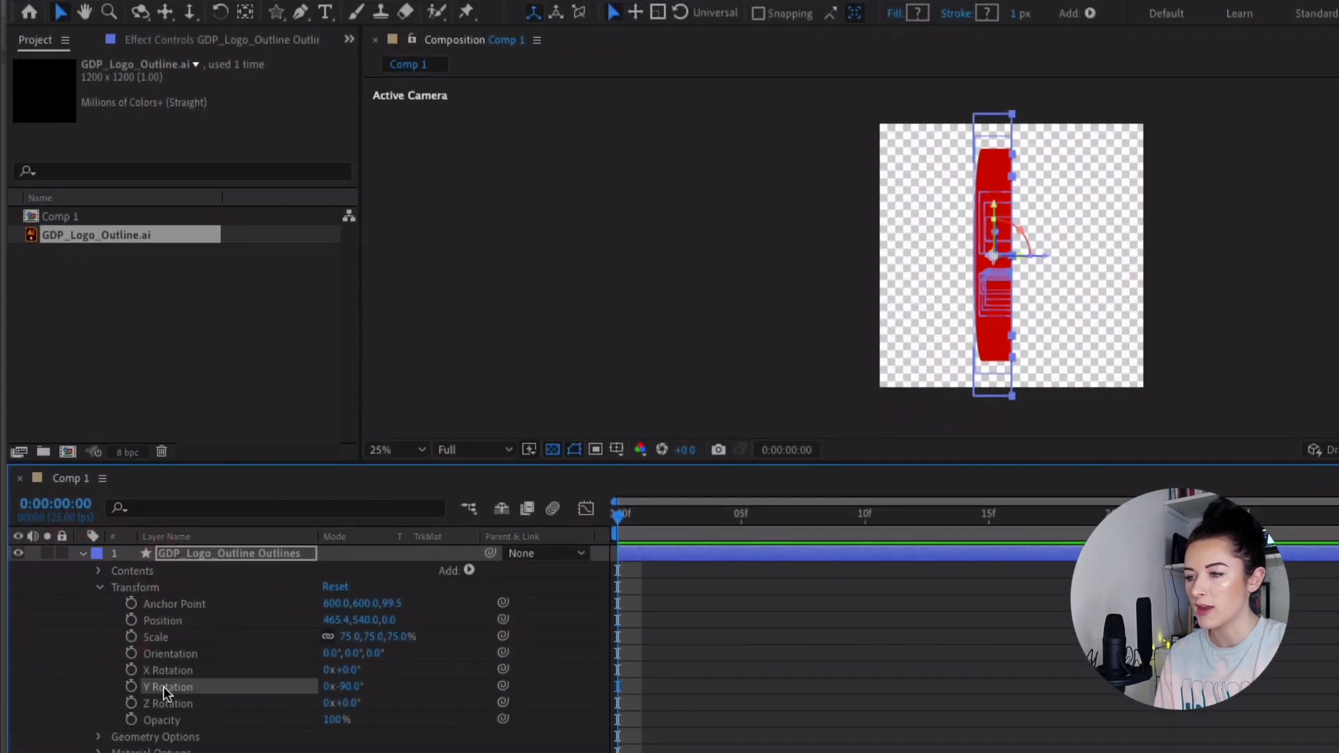
{"action": "left_click", "coordinate": [353, 687]}
{"action": "type", "text": "0"}
{"action": "key", "text": "Return"}
Try out the logo's spin by varying its Y Rotation, and reset the value to 0x+0.0°
{"action": "left_click_drag", "start_coordinate": [347, 689], "coordinate": [663, 672]}
{"action": "left_click", "coordinate": [344, 687]}
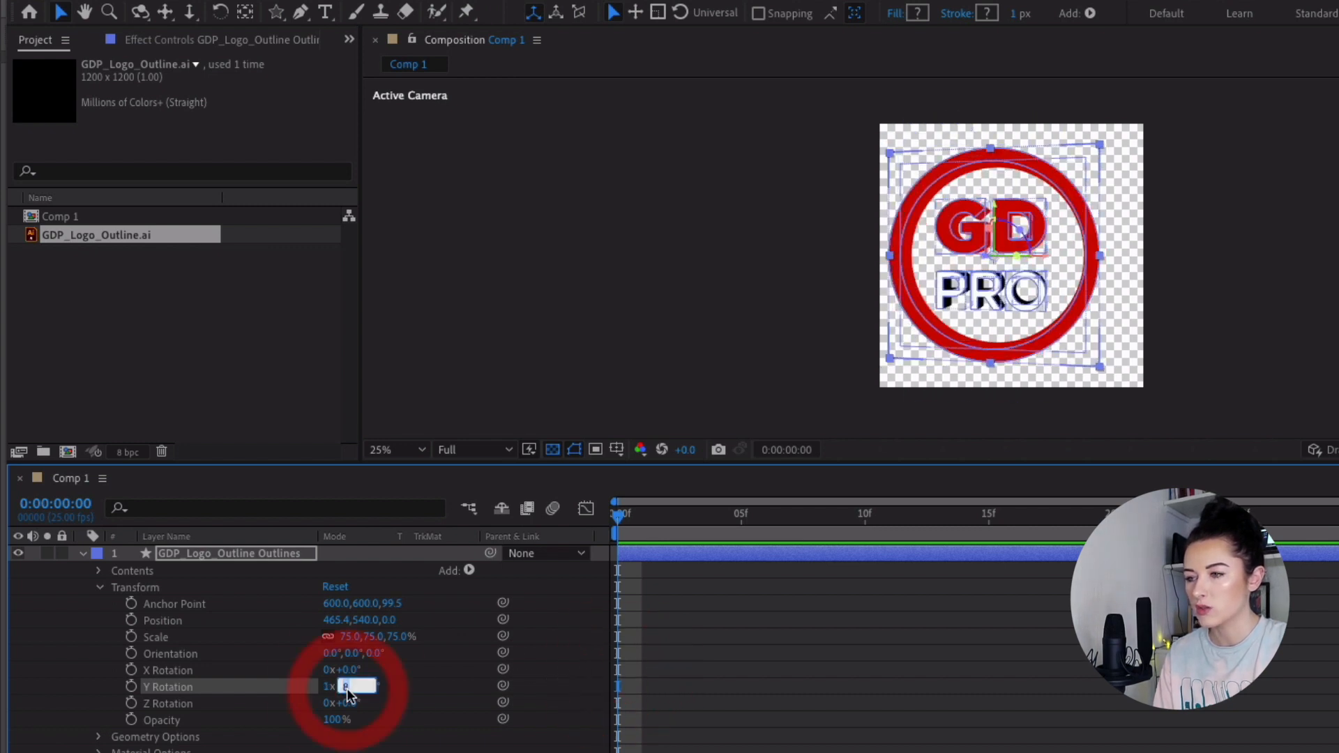
{"action": "type", "text": "0"}
{"action": "key", "text": "Return"}
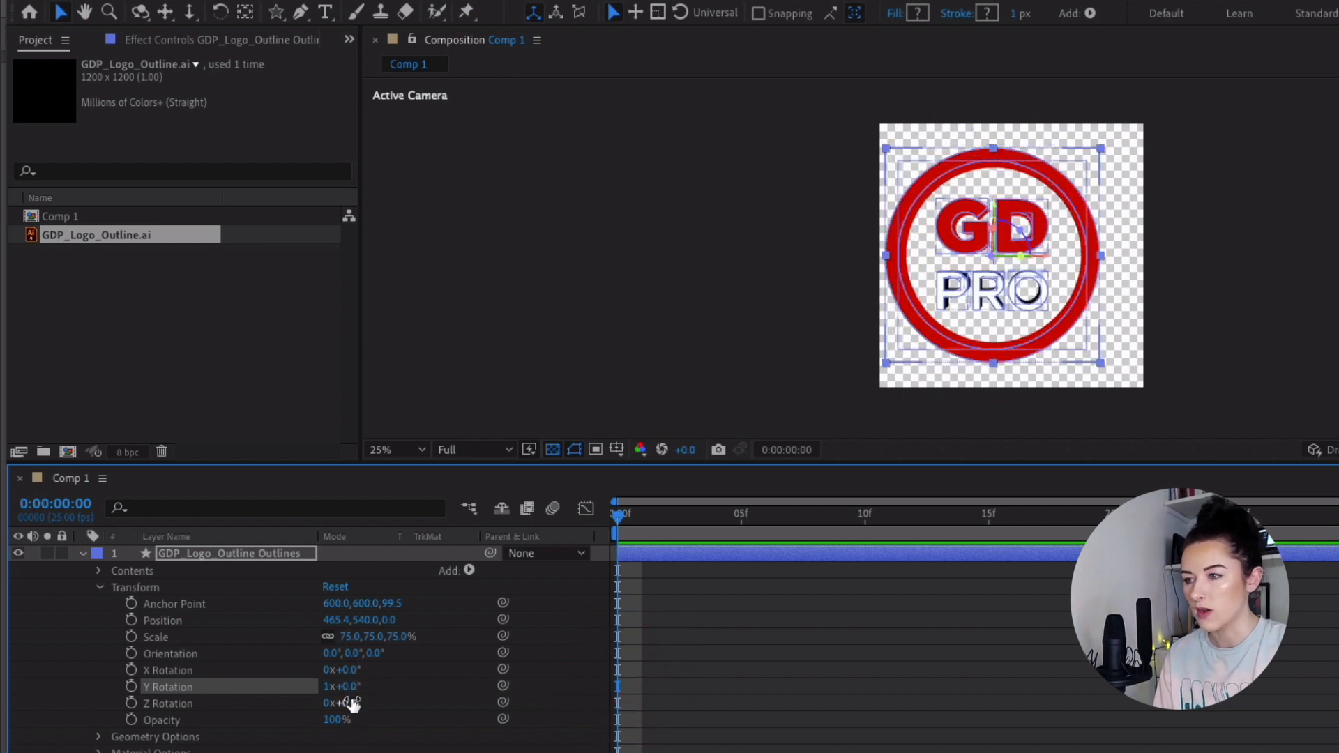
{"action": "left_click", "coordinate": [328, 687]}
{"action": "type", "text": "0"}
{"action": "key", "text": "Return"}
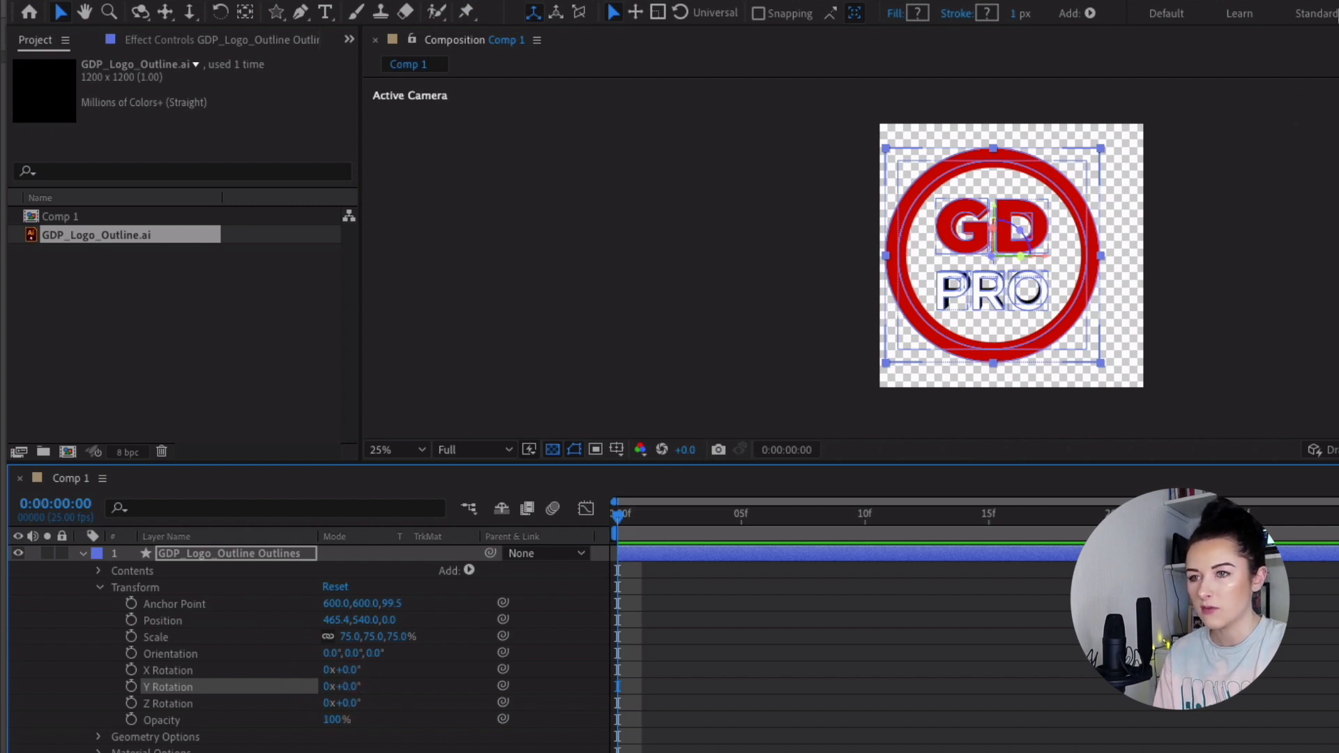
Move the logo horizontally to the centre of the composition, at an X position of about 541.4, and deselect it
{"action": "left_click", "coordinate": [775, 558]}
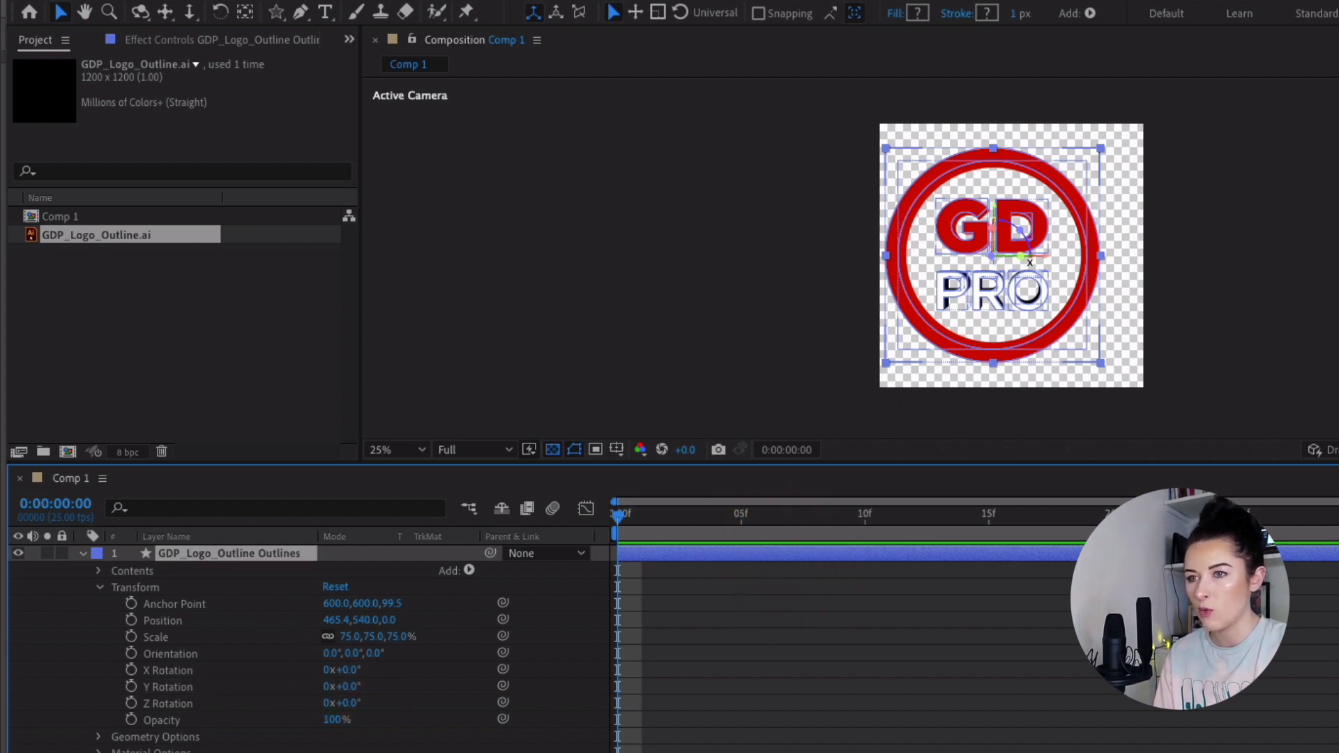
{"action": "left_click_drag", "start_coordinate": [1049, 267], "coordinate": [1063, 267]}
{"action": "left_click", "coordinate": [625, 539]}
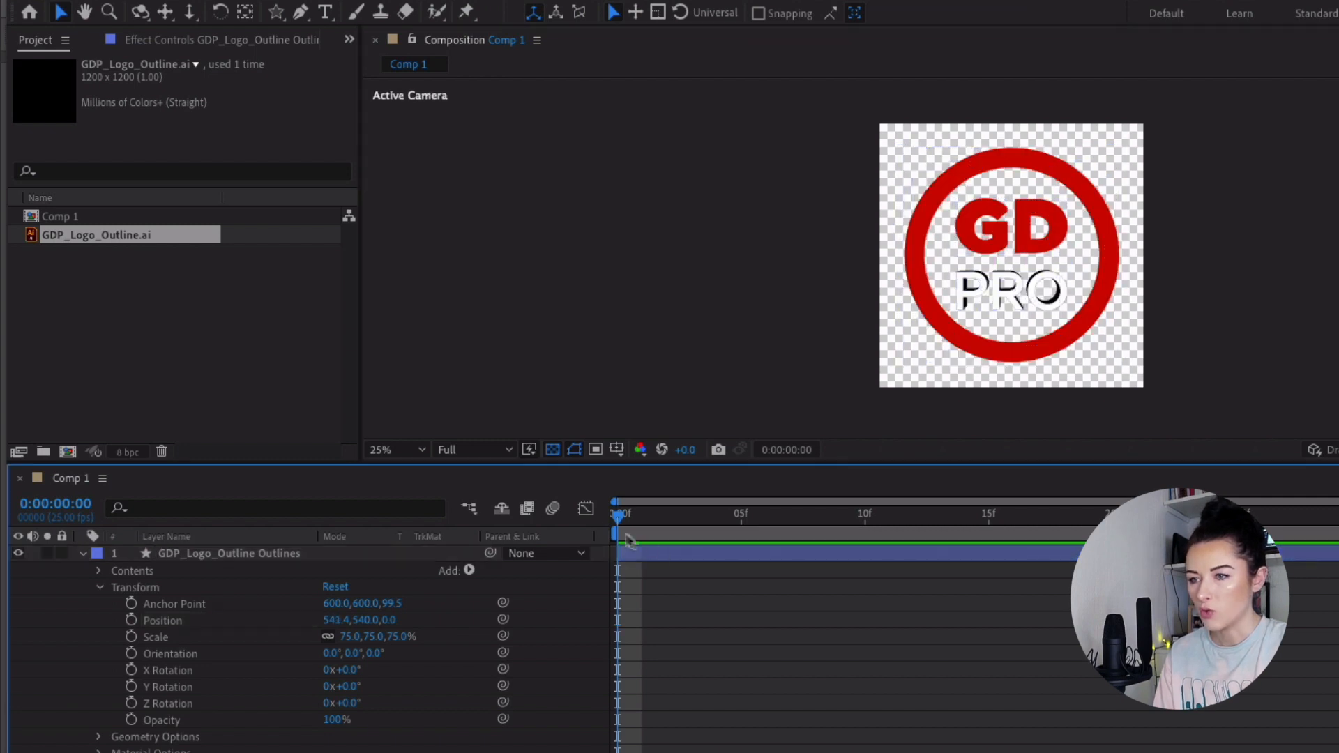
Keyframe the logo's Y Rotation from 0x+0.0° at the first frame to 1x+0.0° at 0:00:01:12
{"action": "left_click_drag", "start_coordinate": [619, 520], "coordinate": [551, 531]}
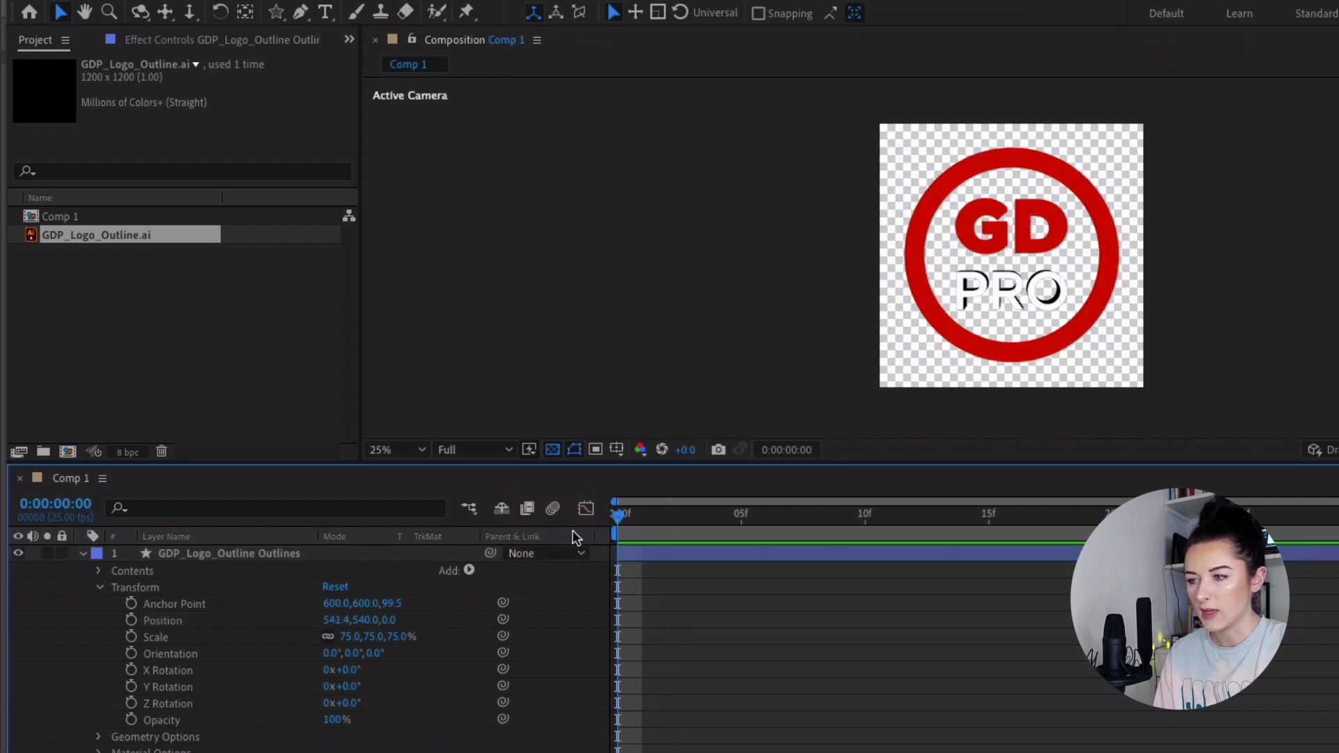
{"action": "left_click", "coordinate": [131, 688]}
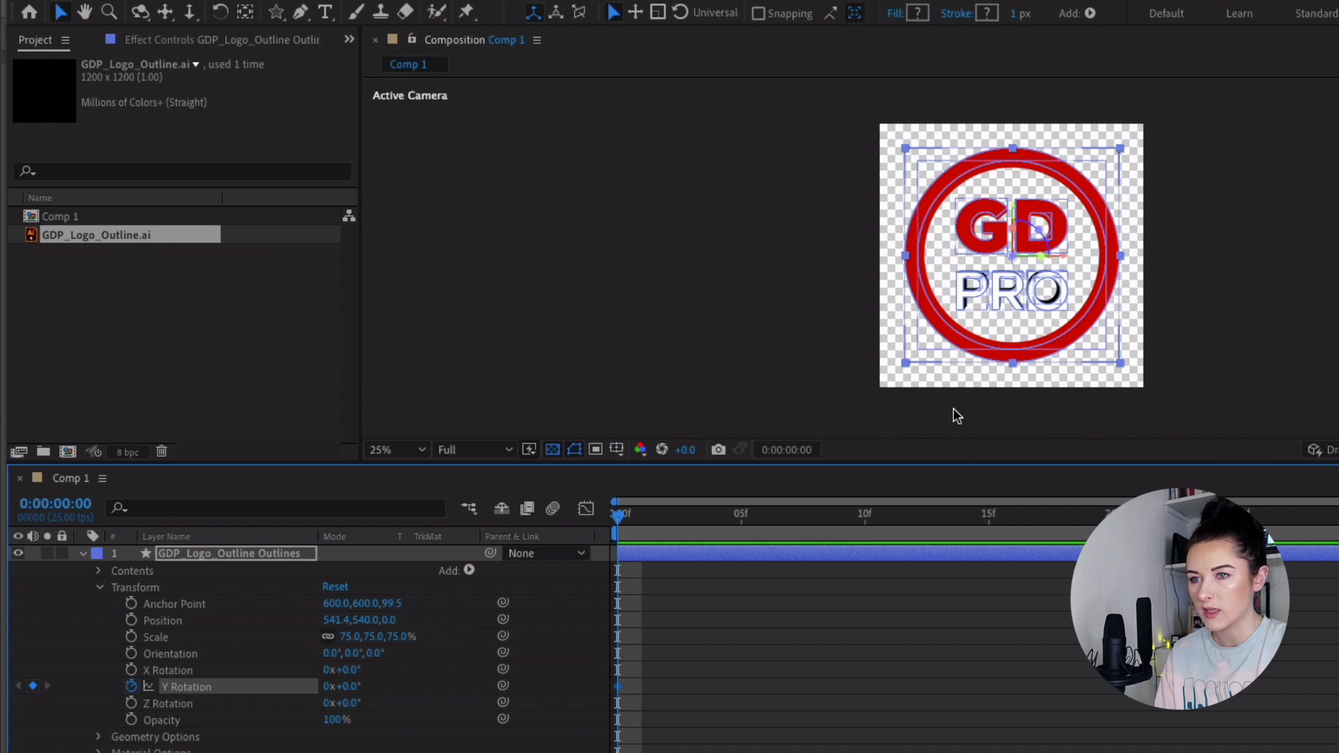
{"action": "left_click_drag", "start_coordinate": [615, 528], "coordinate": [1338, 591]}
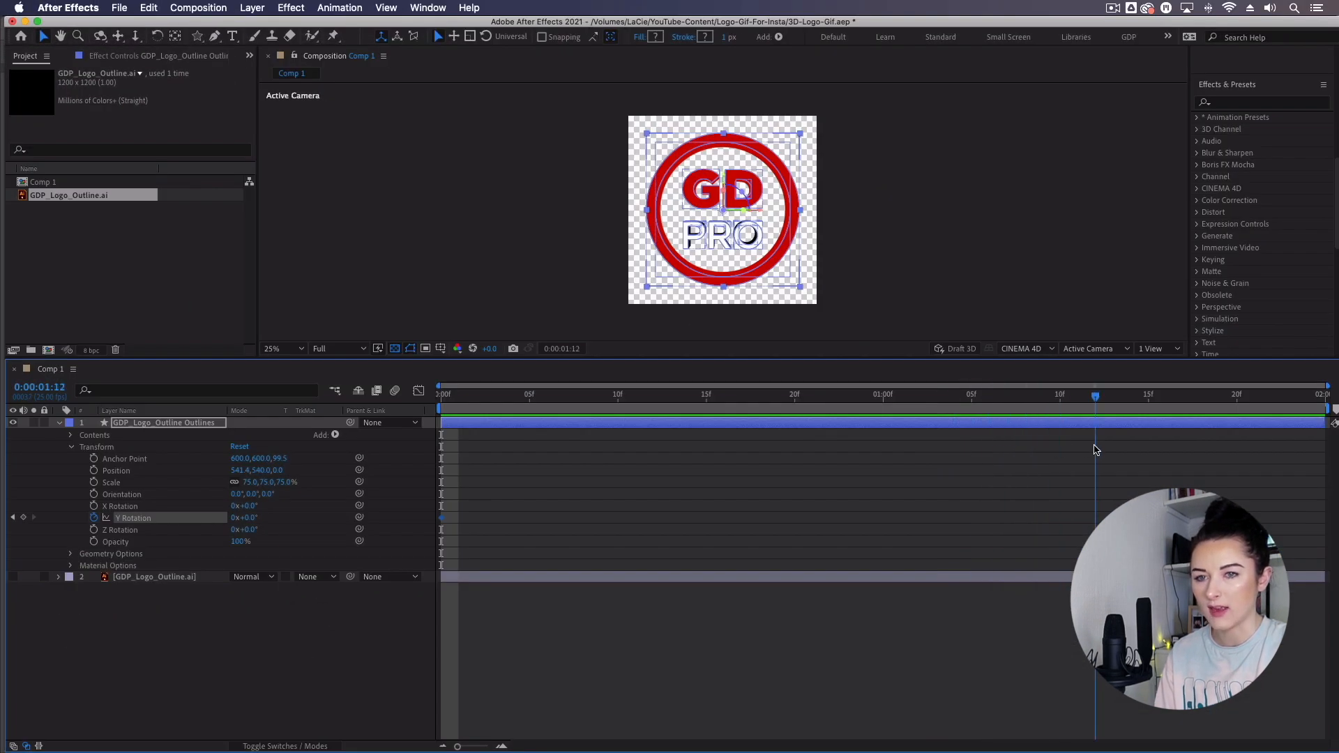
{"action": "left_click", "coordinate": [235, 519]}
{"action": "key", "text": "Return"}
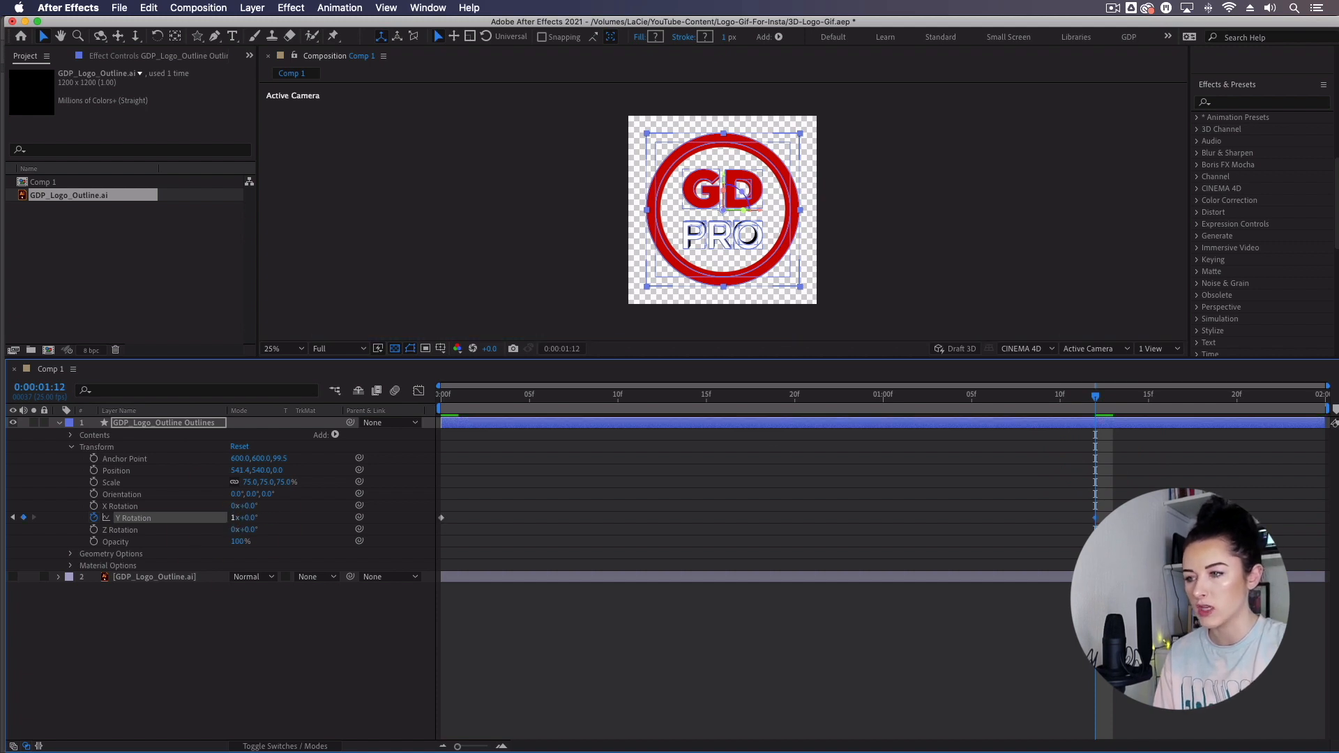
Scrub through the rotation and apply Easy Ease to both Y Rotation keyframes
{"action": "left_click_drag", "start_coordinate": [448, 400], "coordinate": [1109, 453]}
{"action": "left_click_drag", "start_coordinate": [1135, 547], "coordinate": [440, 489]}
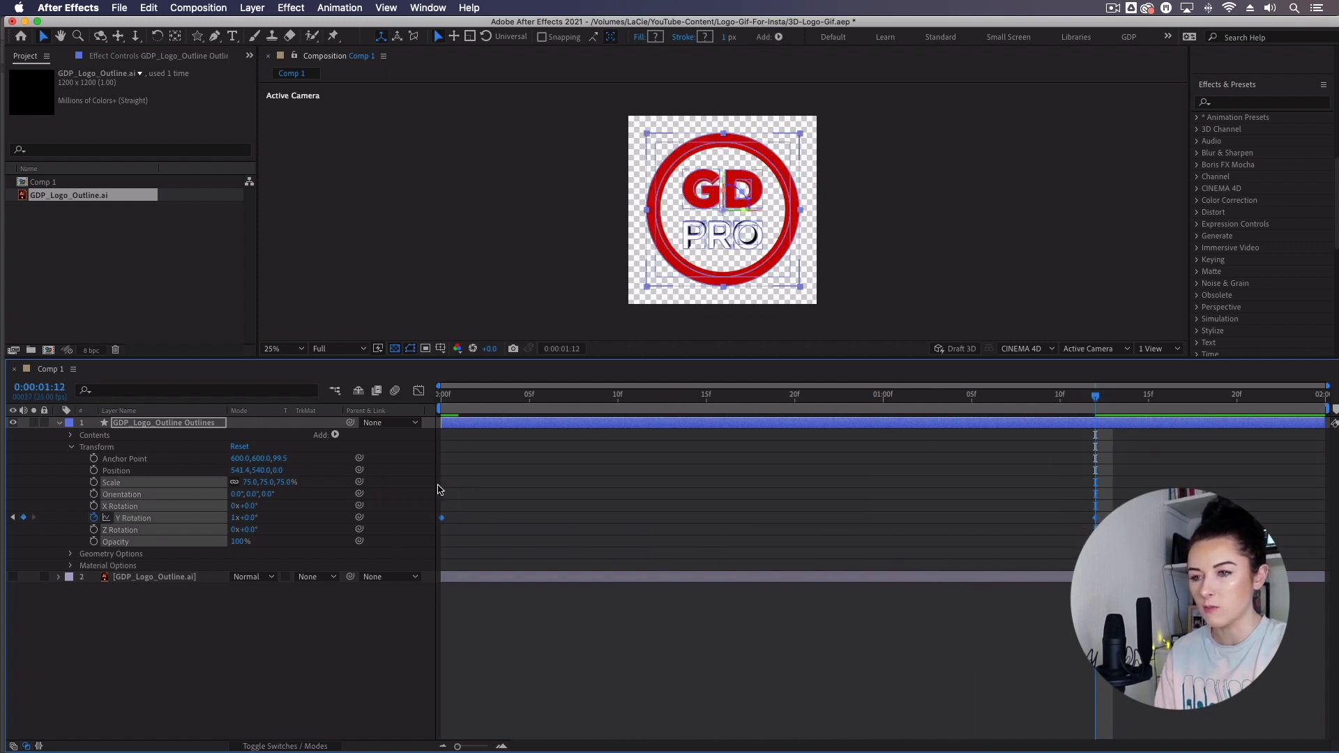
{"action": "key", "text": "F9"}
Play the eased logo rotation from the first frame to check its motion
{"action": "left_click_drag", "start_coordinate": [445, 396], "coordinate": [385, 406]}
{"action": "key", "text": "space"}
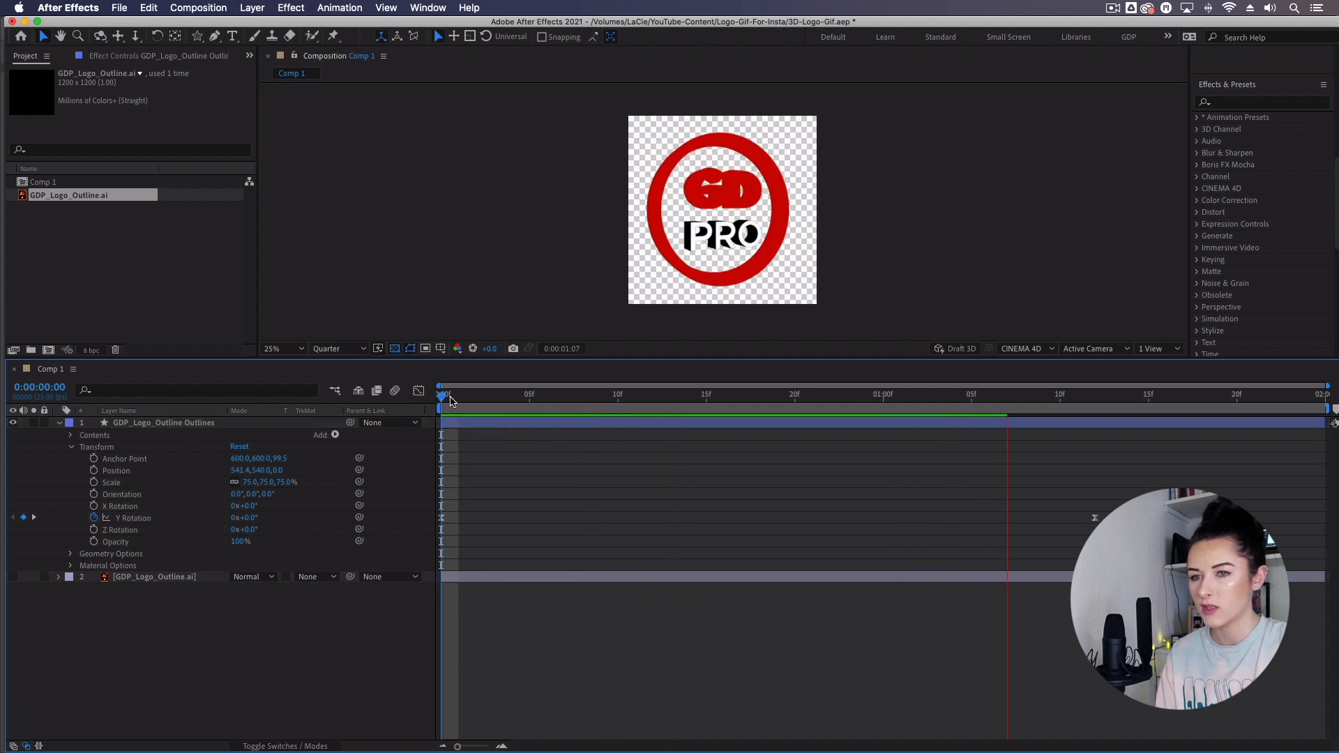
{"action": "key", "text": "space"}
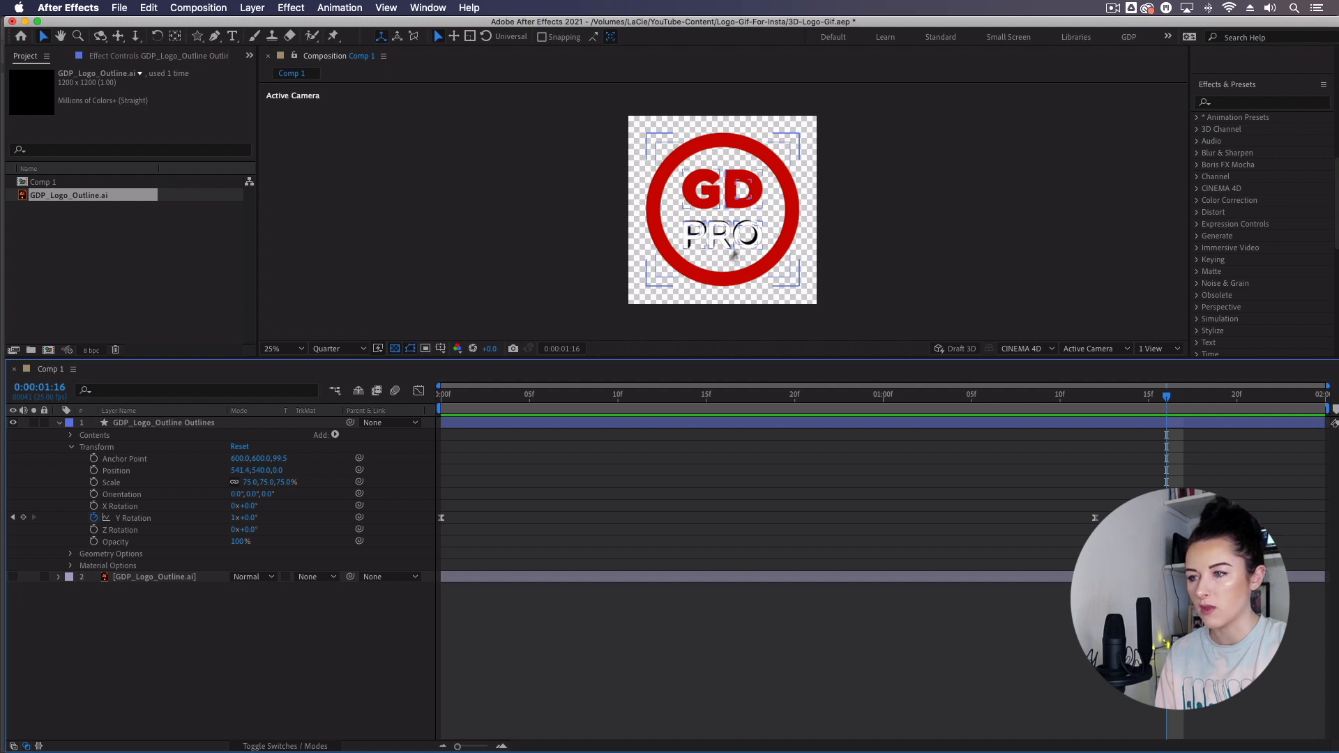
Set the stroke colour of the PRO letter groups in the logo shape layer to white
{"action": "left_click", "coordinate": [71, 437]}
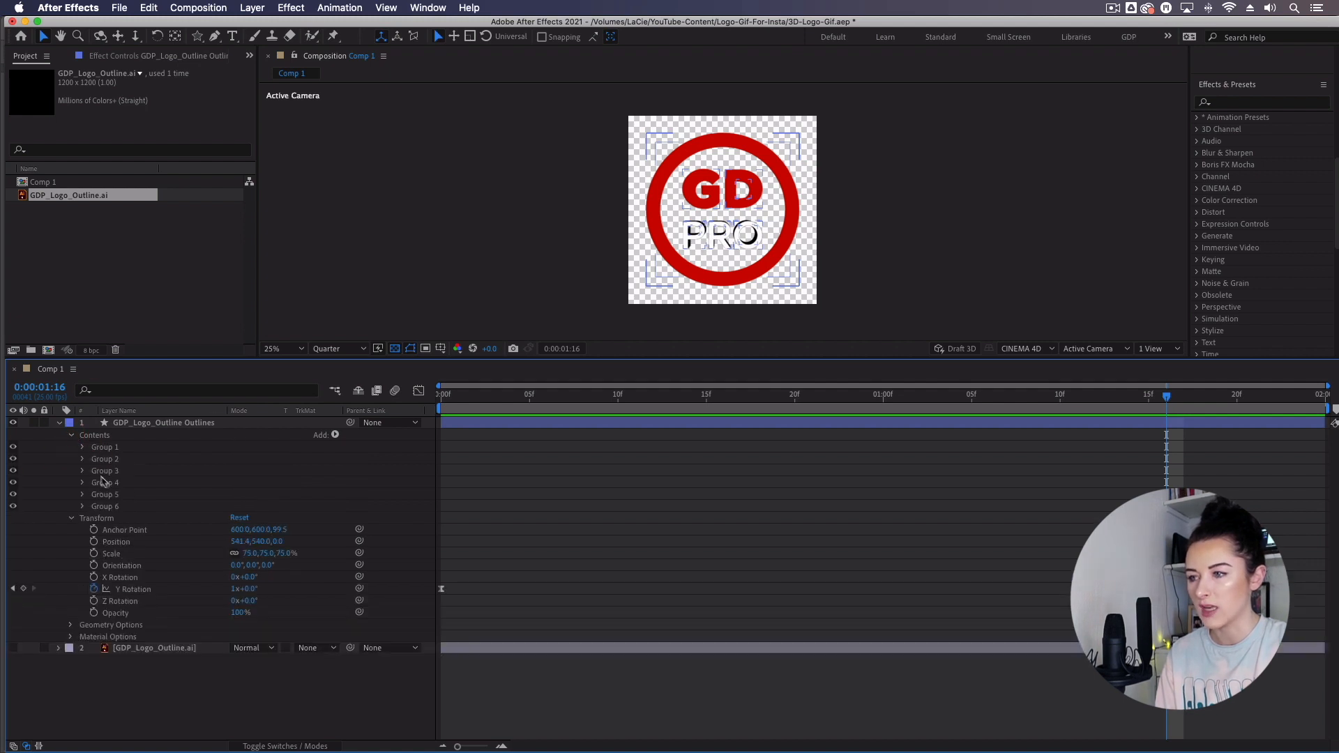
{"action": "left_click", "coordinate": [105, 483]}
{"action": "left_click_drag", "start_coordinate": [973, 399], "coordinate": [1095, 439]}
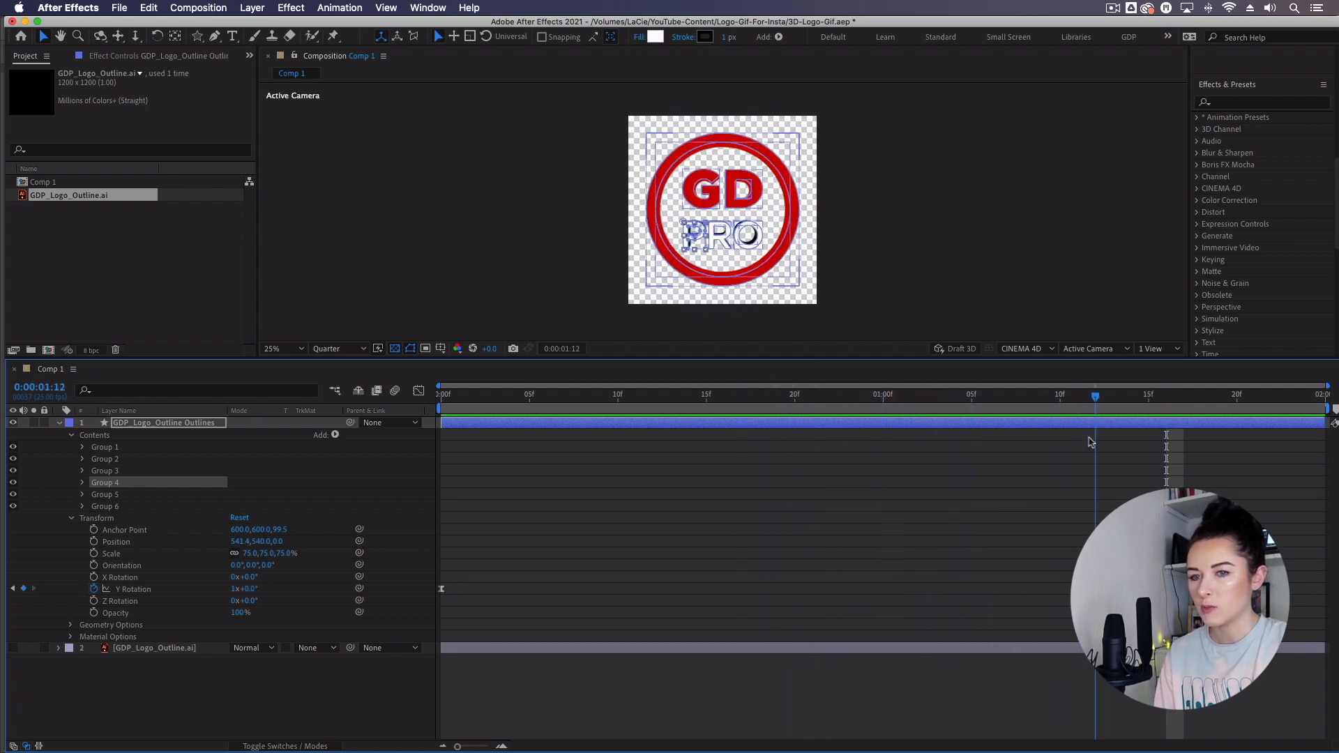
{"action": "left_click", "coordinate": [704, 37]}
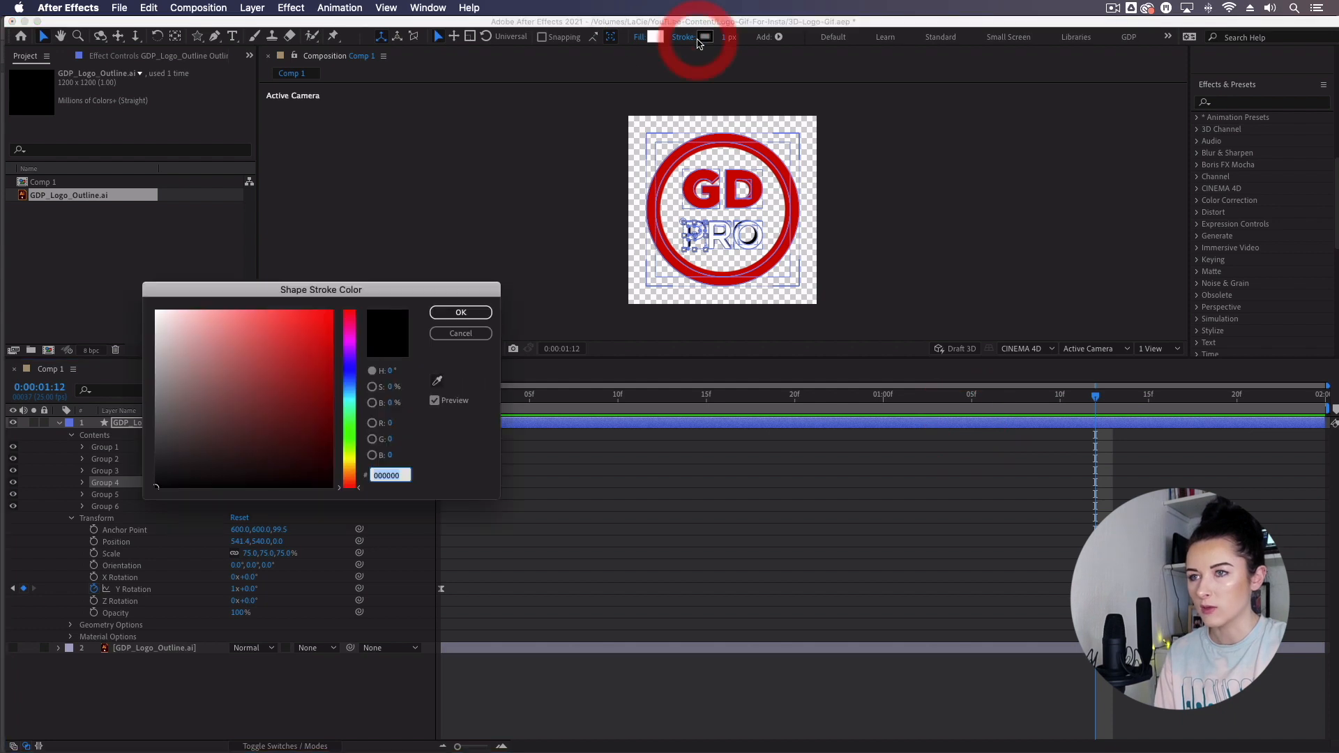
{"action": "left_click", "coordinate": [165, 322]}
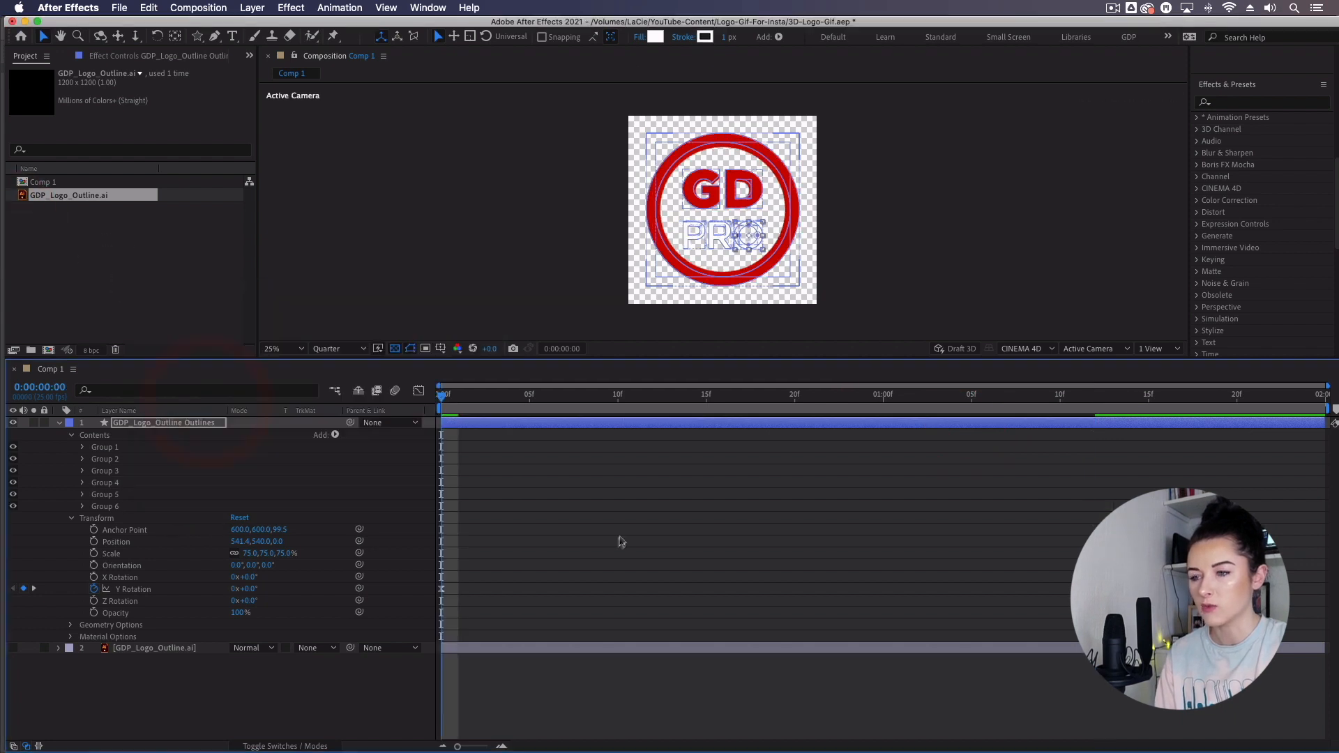
Preview the rotation with the white strokes, inspect the frame at 0:00:01:12, and return to the first frame
{"action": "key", "text": "space"}
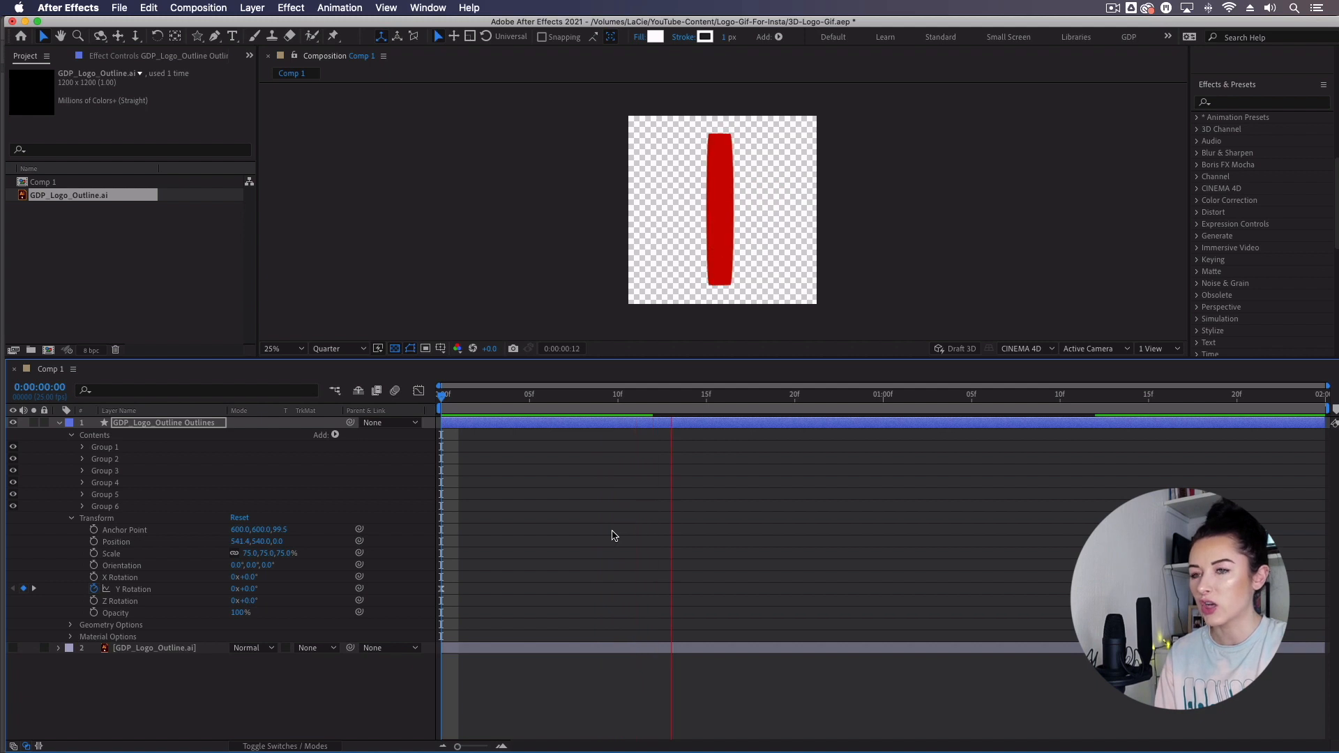
{"action": "key", "text": "space"}
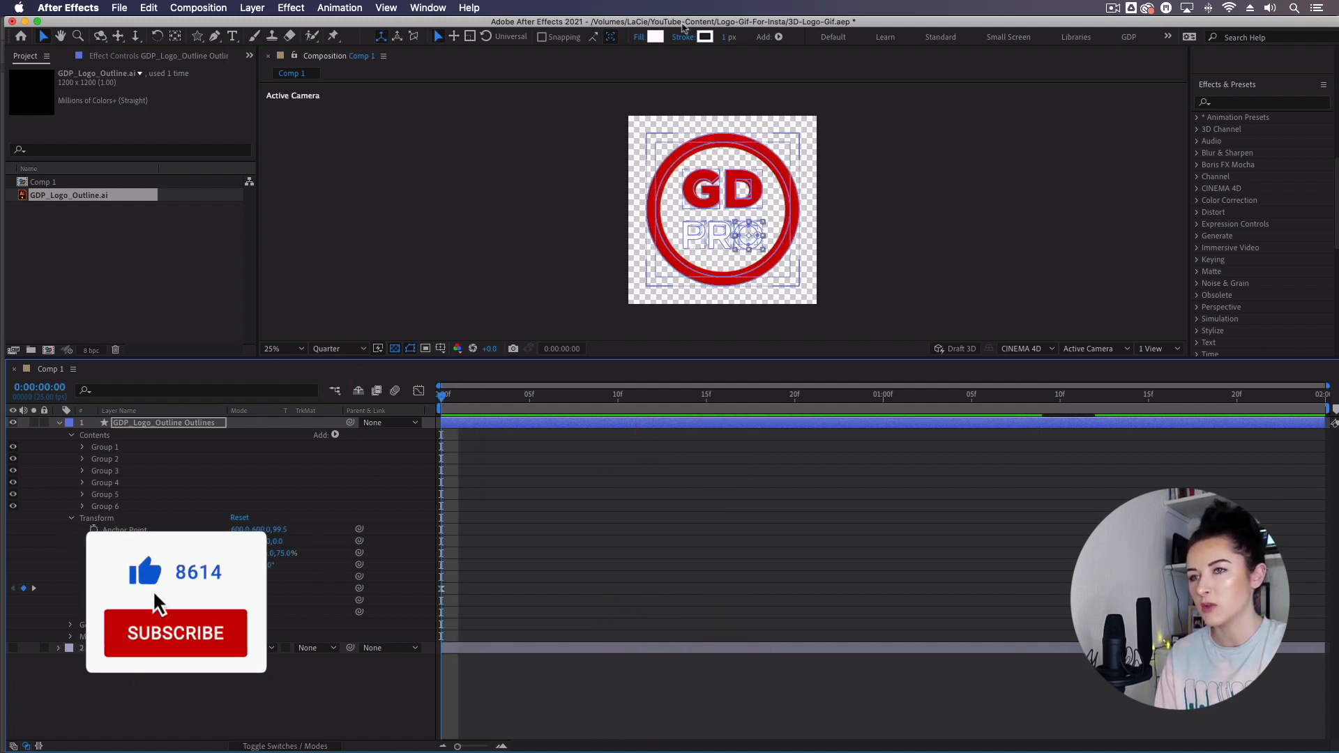
{"action": "left_click_drag", "start_coordinate": [452, 403], "coordinate": [1104, 491]}
{"action": "left_click", "coordinate": [1112, 530]}
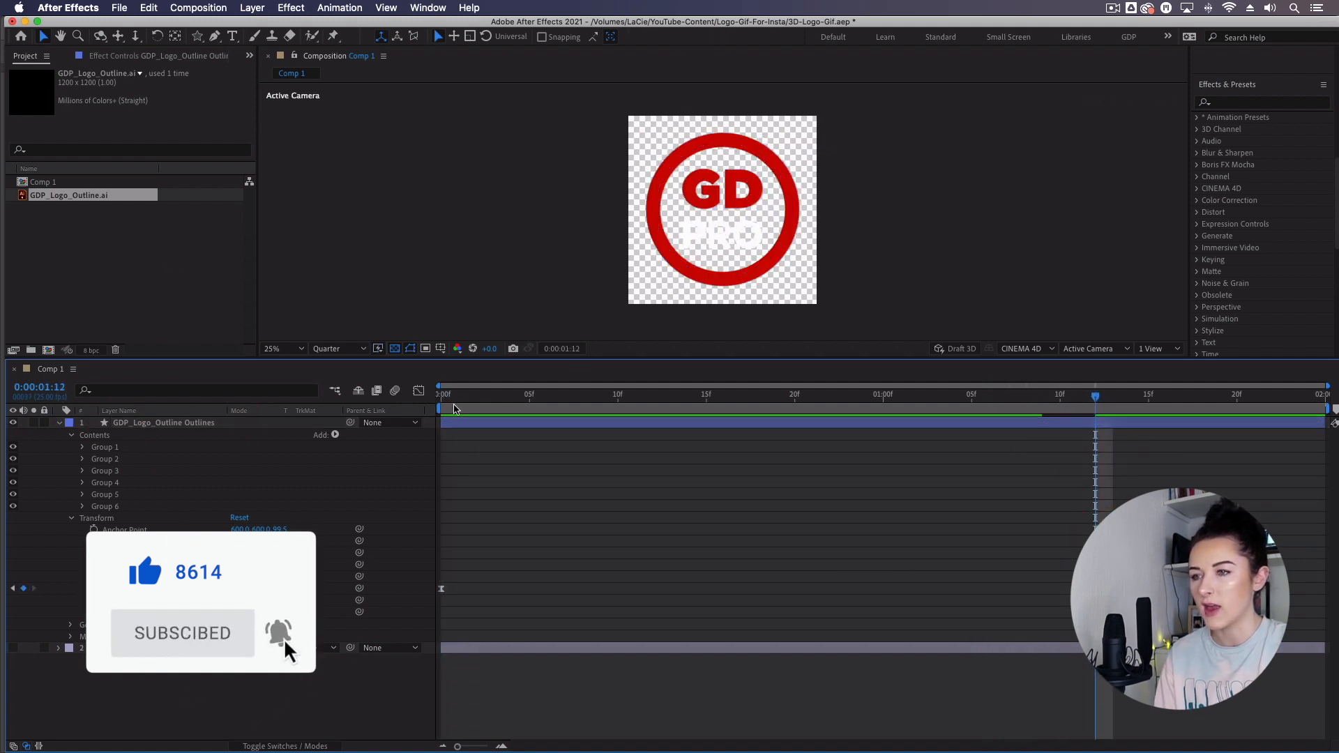
{"action": "key", "text": "Home"}
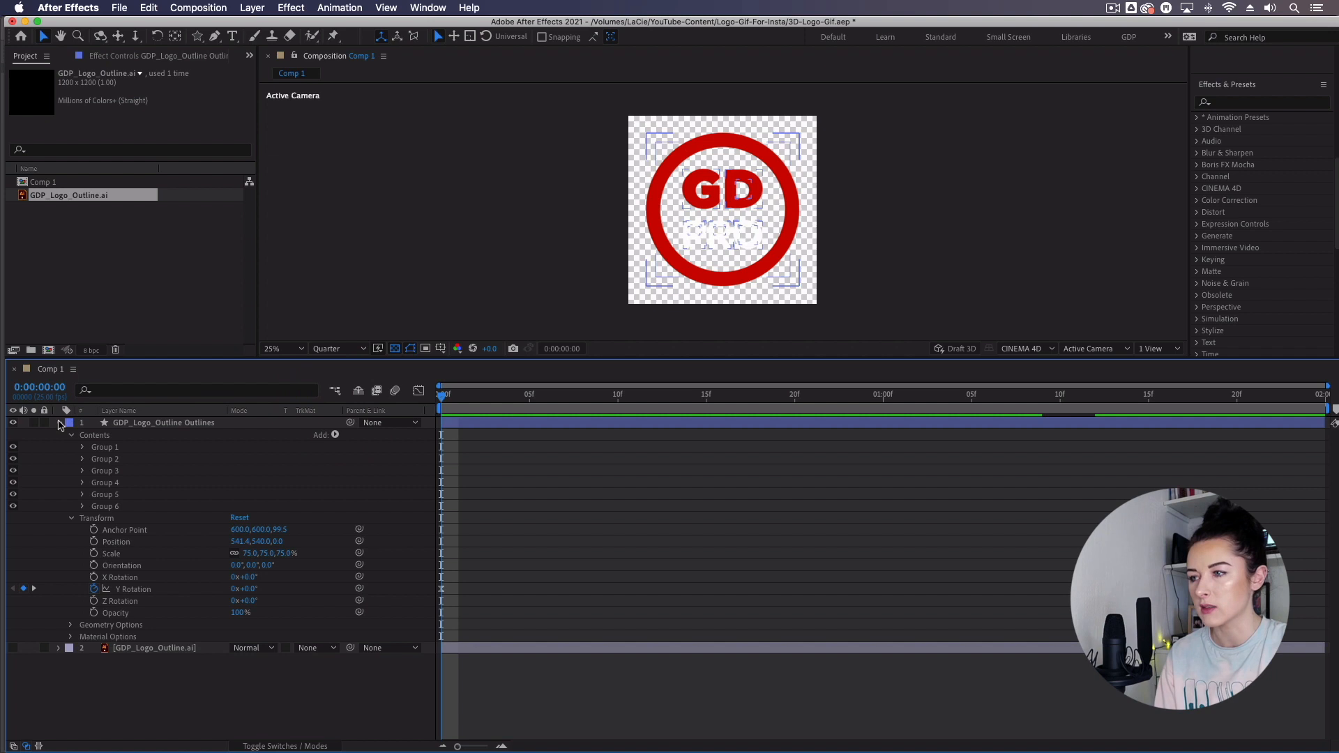
Collapse the logo layer and add a white spot light with 100% intensity, a 90° cone angle and 50% cone feather
{"action": "left_click", "coordinate": [59, 423]}
{"action": "left_click", "coordinate": [207, 481]}
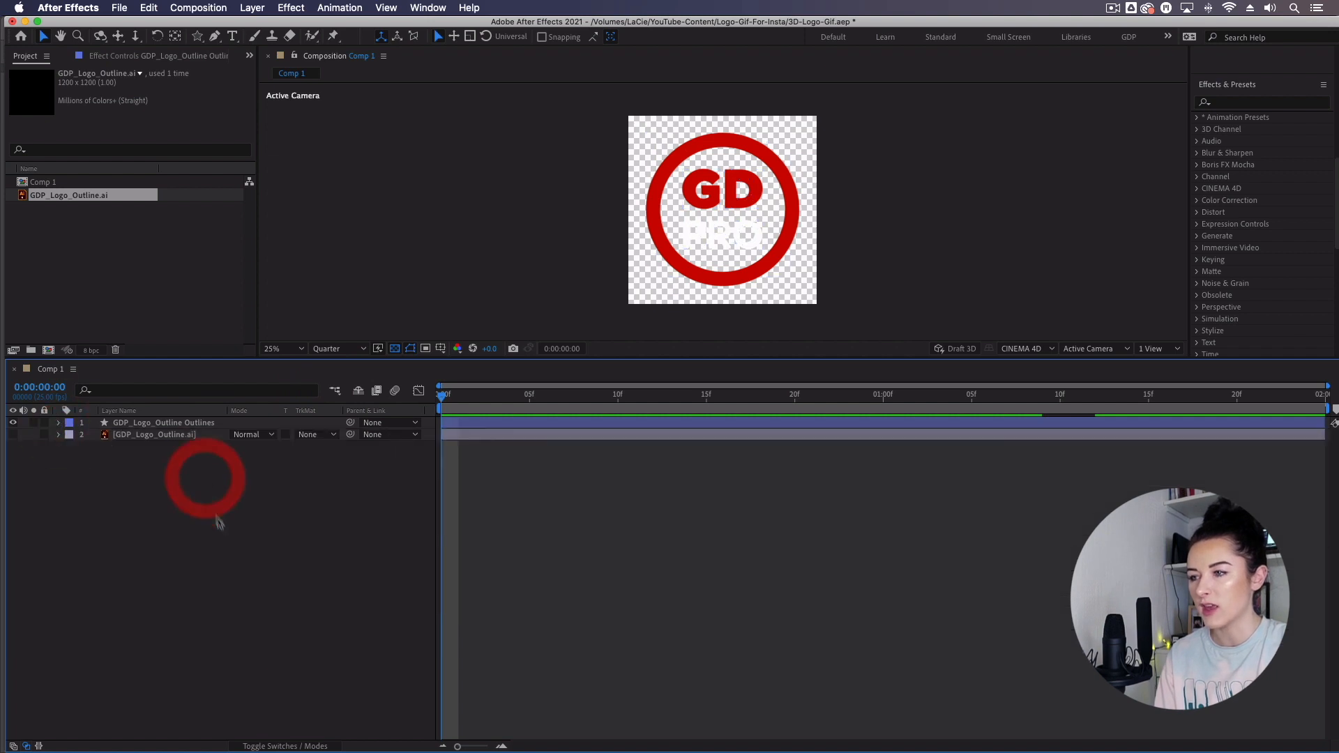
{"action": "right_click", "coordinate": [223, 535]}
{"action": "mouse_move", "coordinate": [295, 542]}
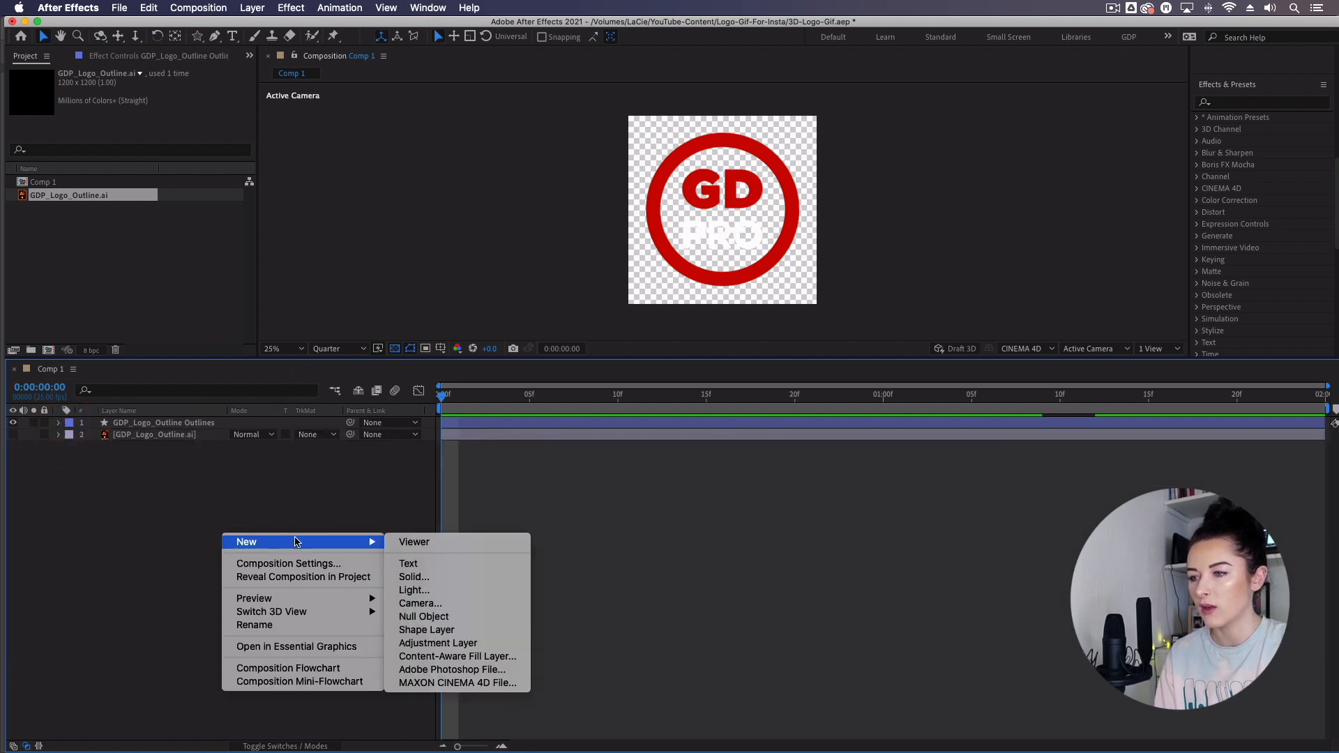
{"action": "left_click", "coordinate": [462, 593]}
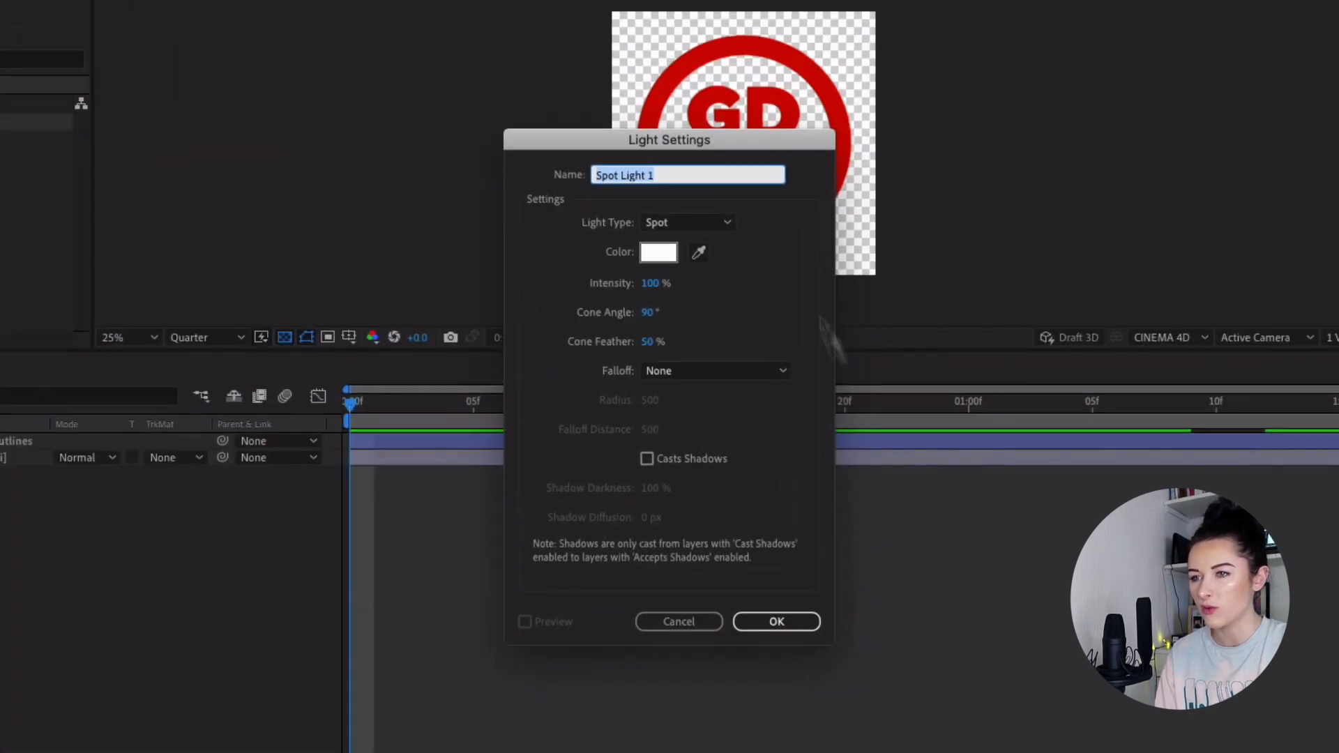
{"action": "left_click", "coordinate": [773, 623]}
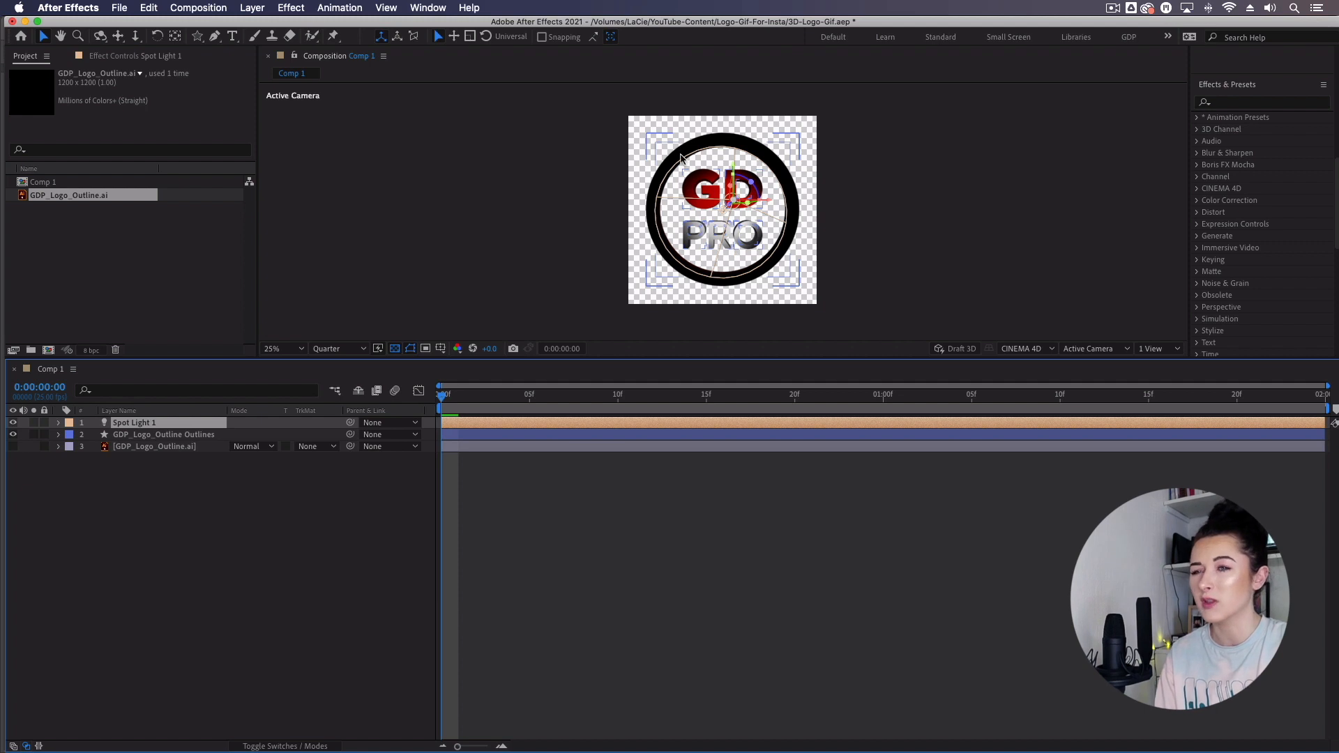
Move the spot light up and right, beyond the composition's upper-right corner, and expand its layer properties
{"action": "scroll", "coordinate": [726, 225], "scroll_direction": "up", "scroll_amount": 1}
{"action": "left_click_drag", "start_coordinate": [733, 199], "coordinate": [938, 115]}
{"action": "left_click", "coordinate": [59, 423]}
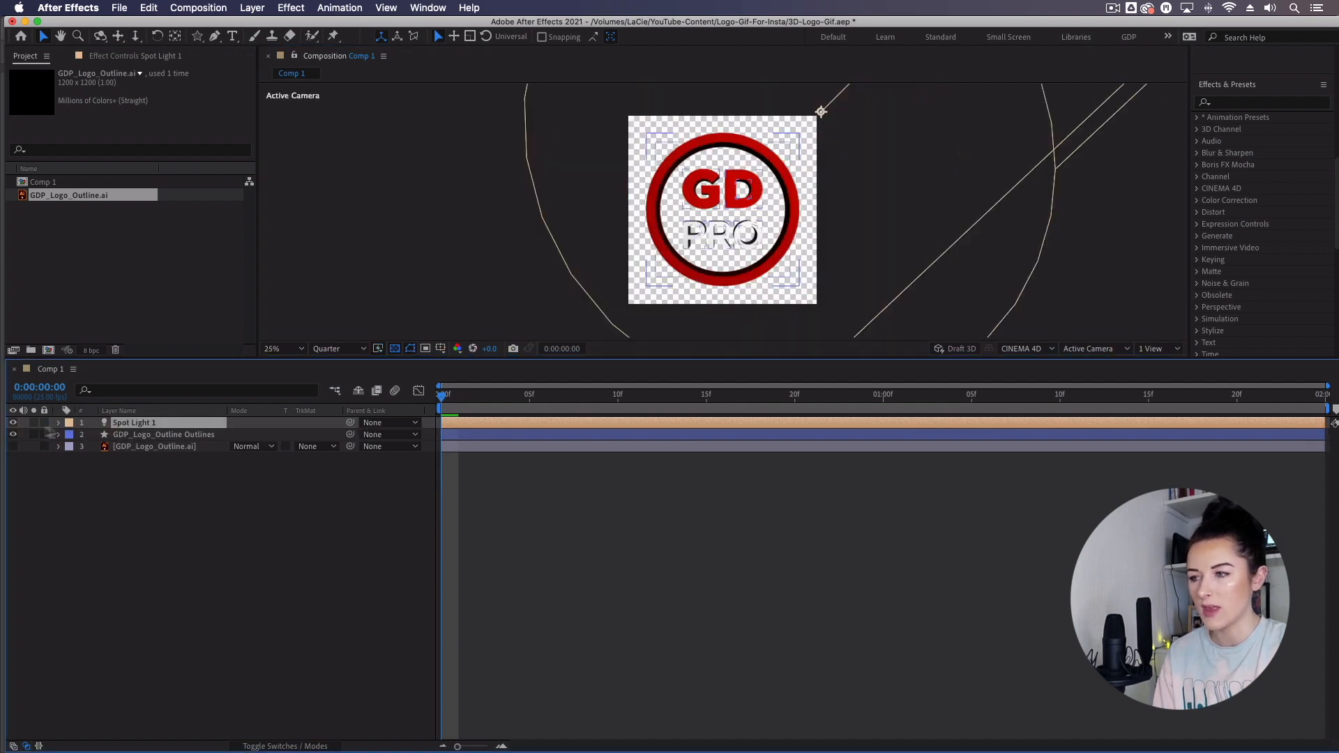
Set the spot light's intensity to 200%
{"action": "left_click", "coordinate": [58, 423]}
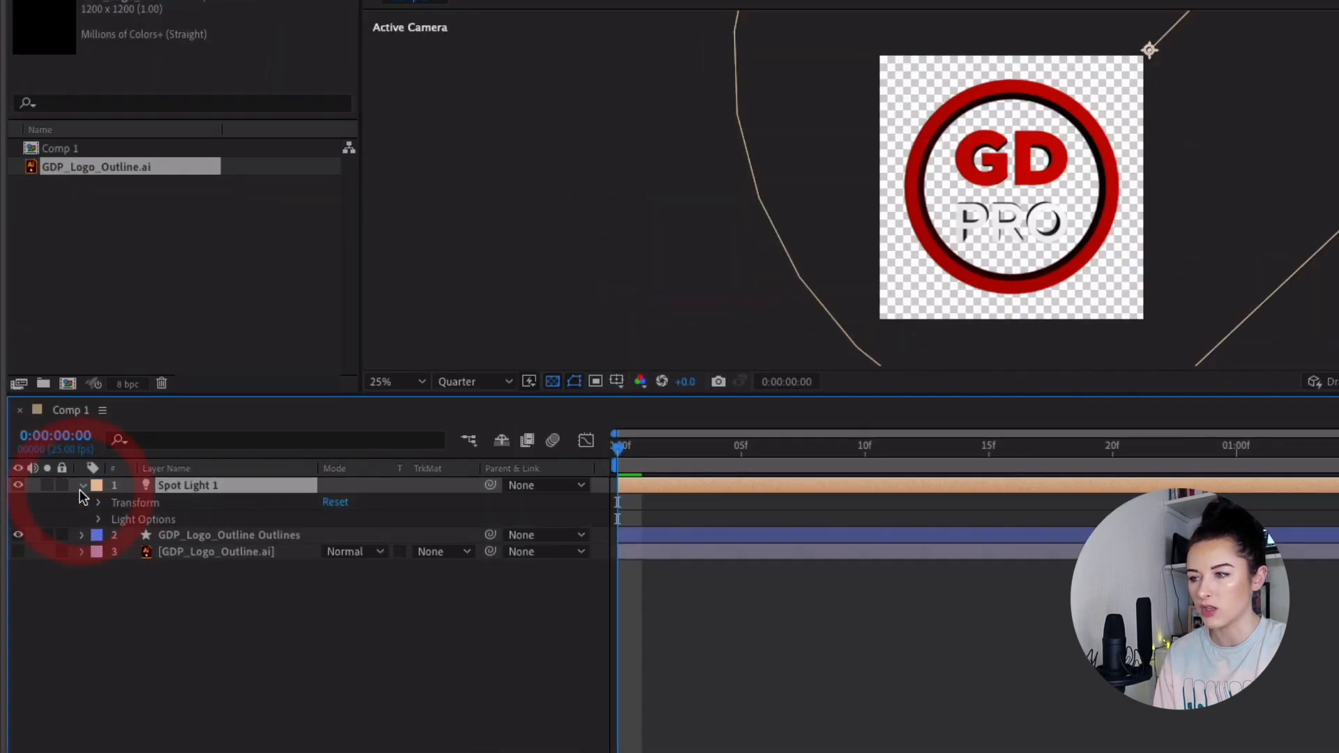
{"action": "left_click", "coordinate": [99, 520]}
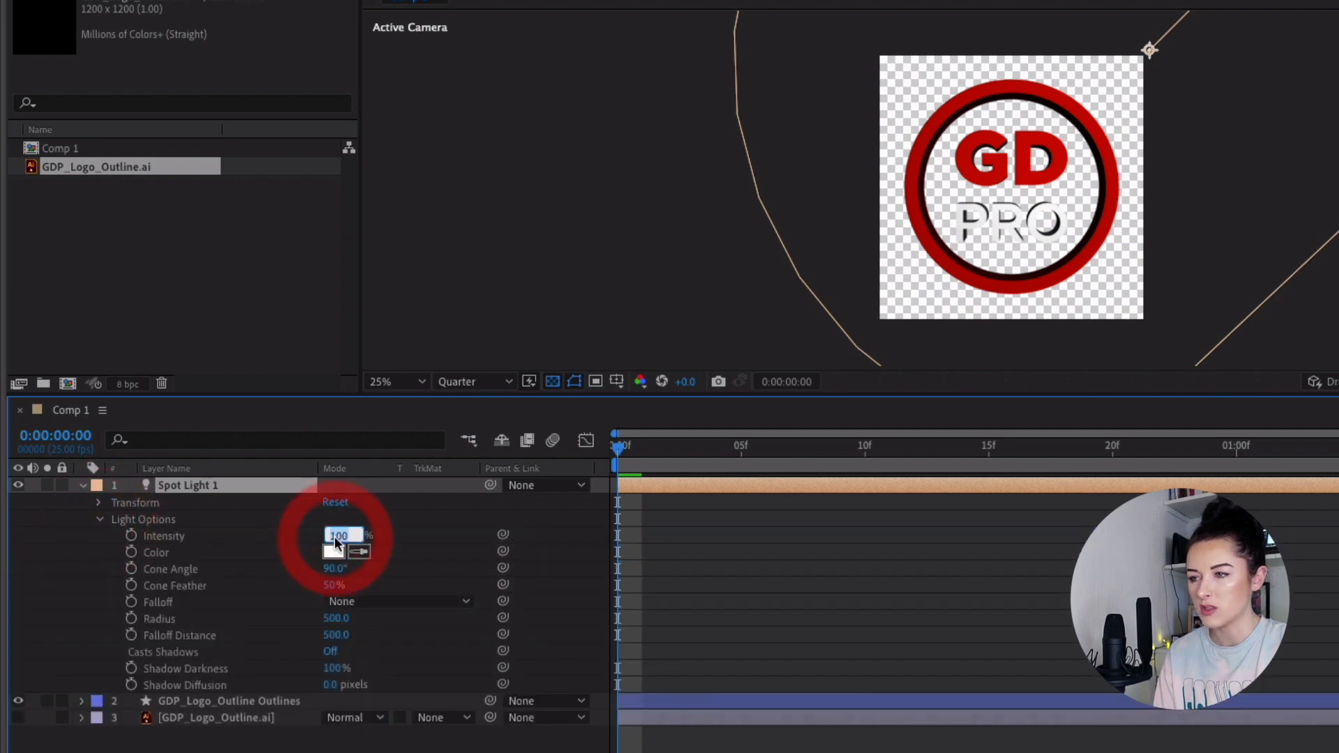
{"action": "type", "text": "200"}
{"action": "key", "text": "Return"}
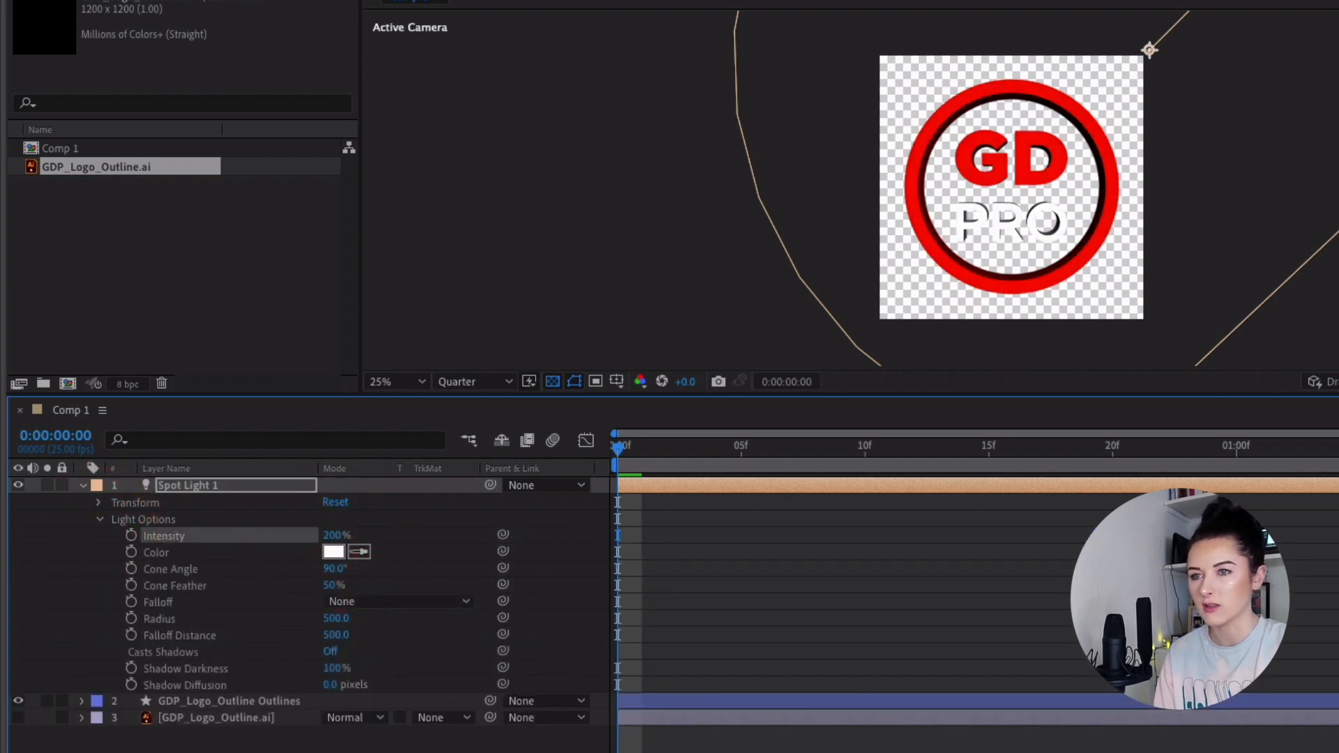
Preview the logo's rotation under the brighter light from frame 0:00:00:21 onwards
{"action": "left_click_drag", "start_coordinate": [613, 451], "coordinate": [1115, 487]}
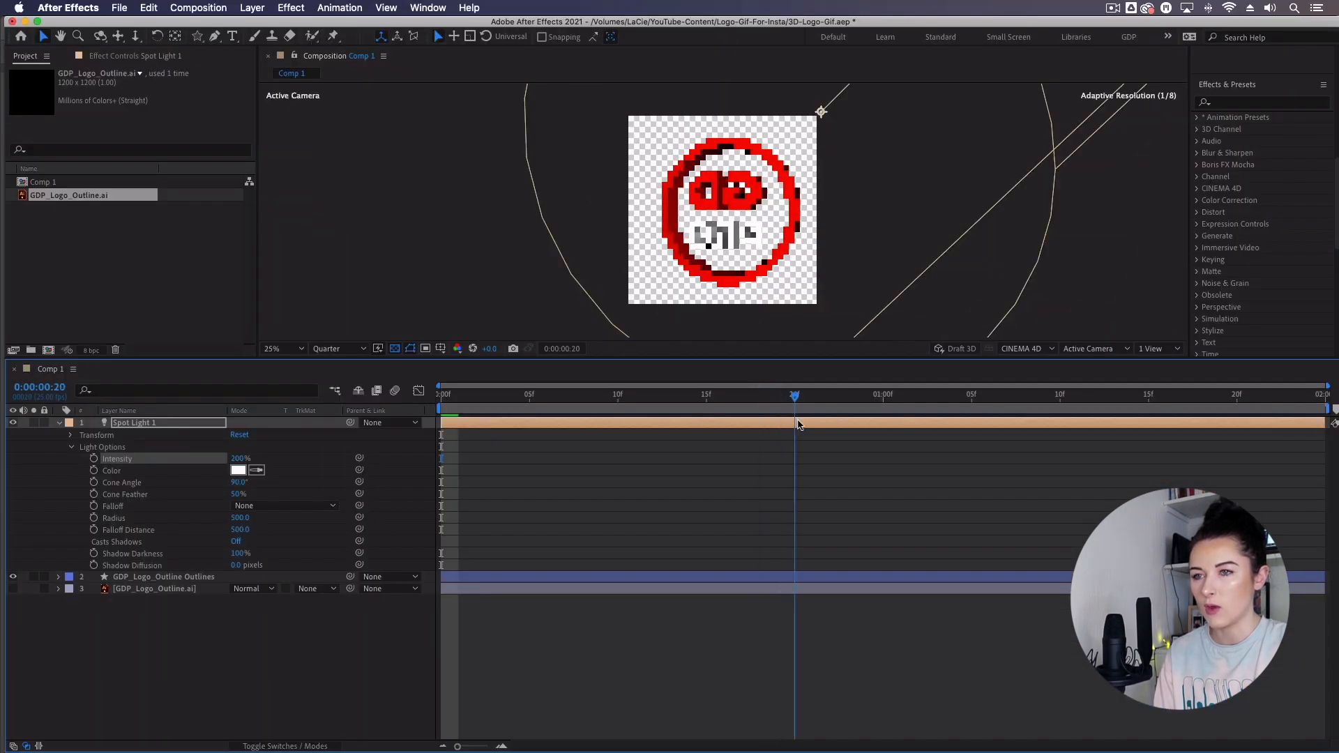
{"action": "left_click_drag", "start_coordinate": [798, 424], "coordinate": [813, 424]}
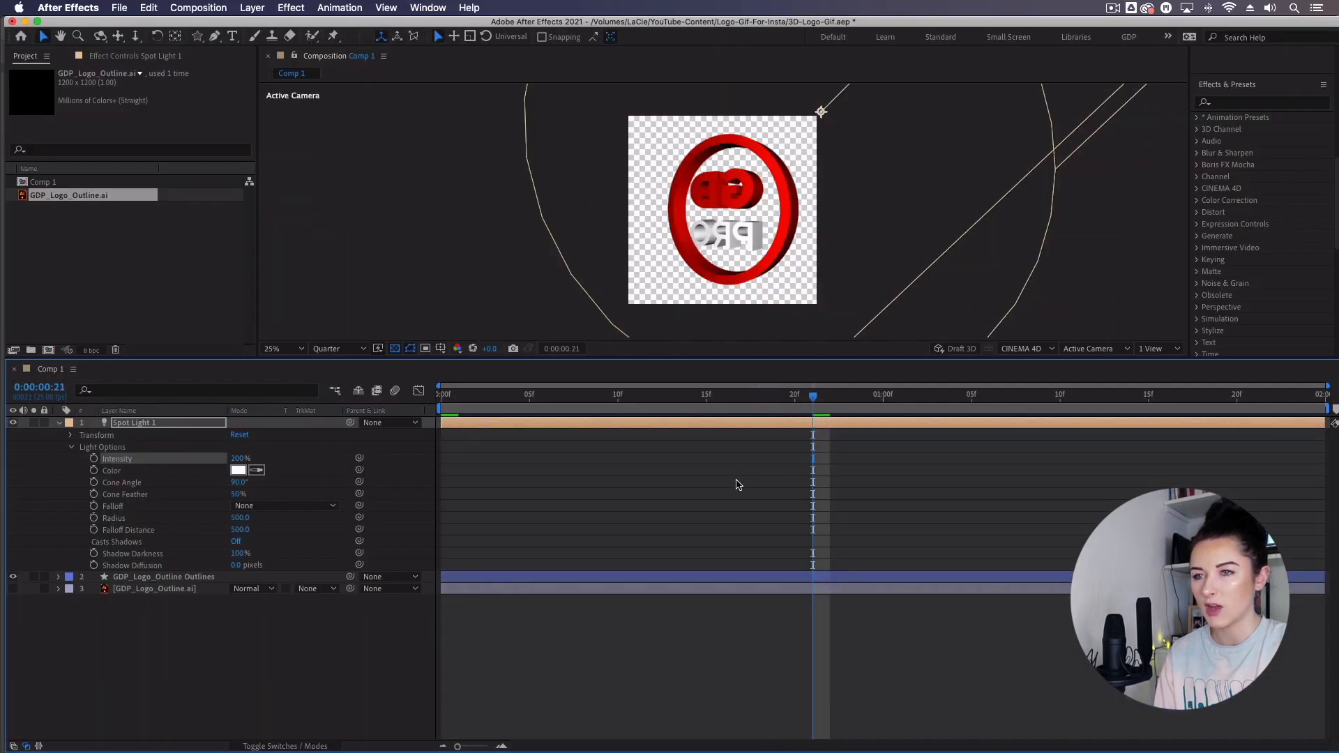
{"action": "key", "text": "space"}
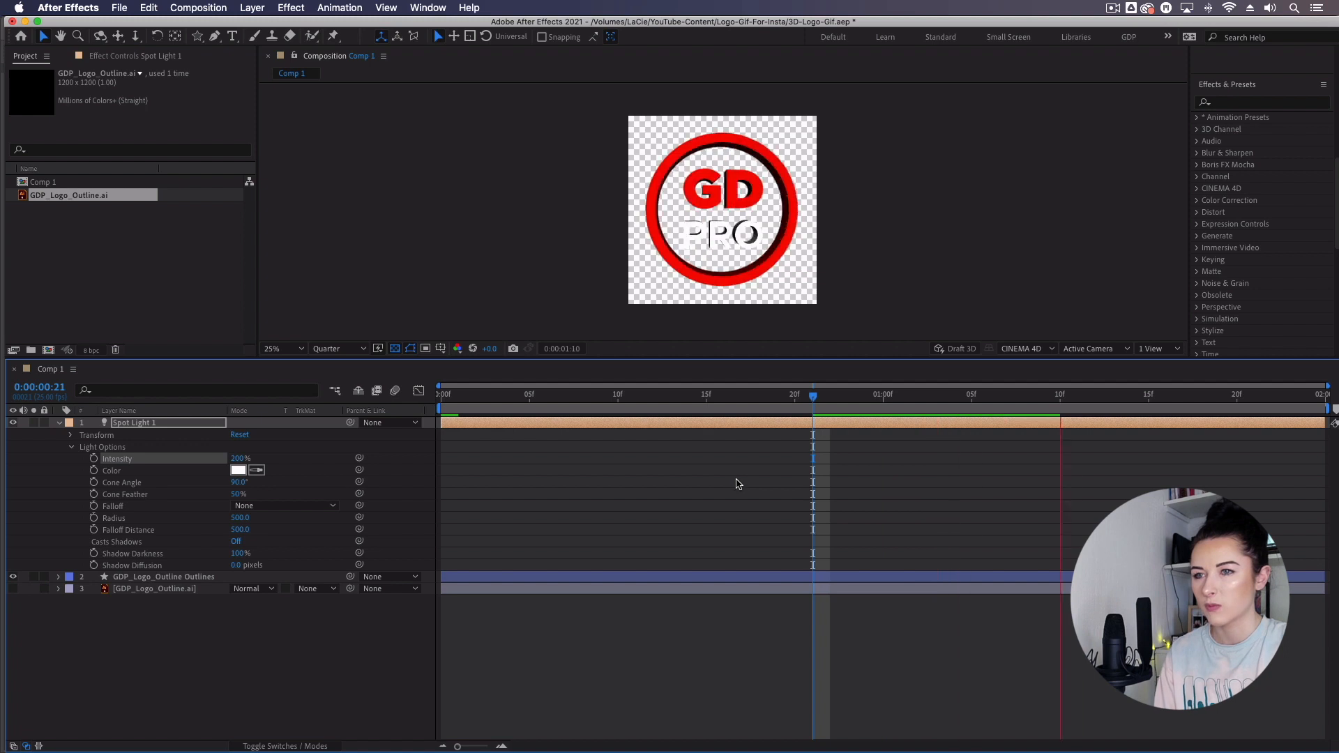
{"action": "key", "text": "space"}
Pre-compose the spot light and both logo layers into a new composition named 3D-Logo, moving all attributes into it
{"action": "left_click_drag", "start_coordinate": [172, 539], "coordinate": [150, 429]}
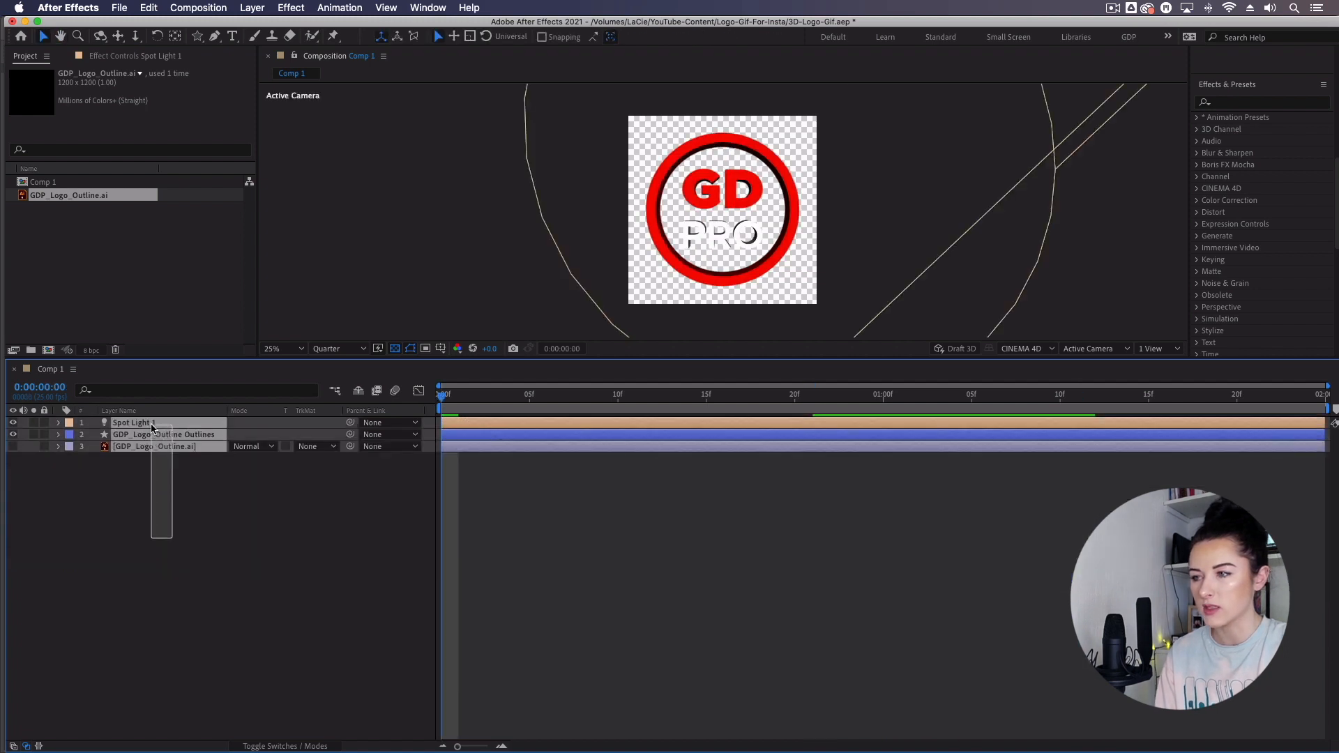
{"action": "right_click", "coordinate": [150, 432]}
{"action": "left_click", "coordinate": [242, 680]}
{"action": "type", "text": "3D-Logo"}
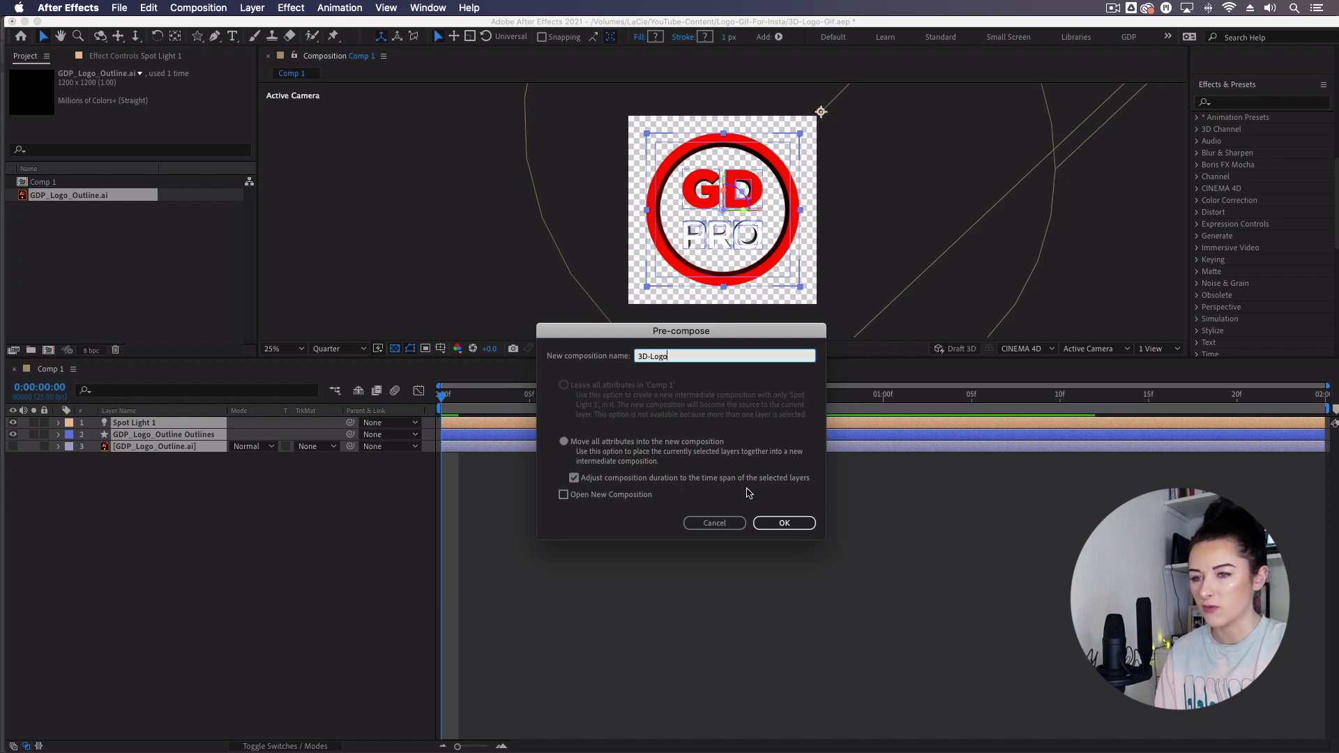
{"action": "left_click", "coordinate": [781, 525]}
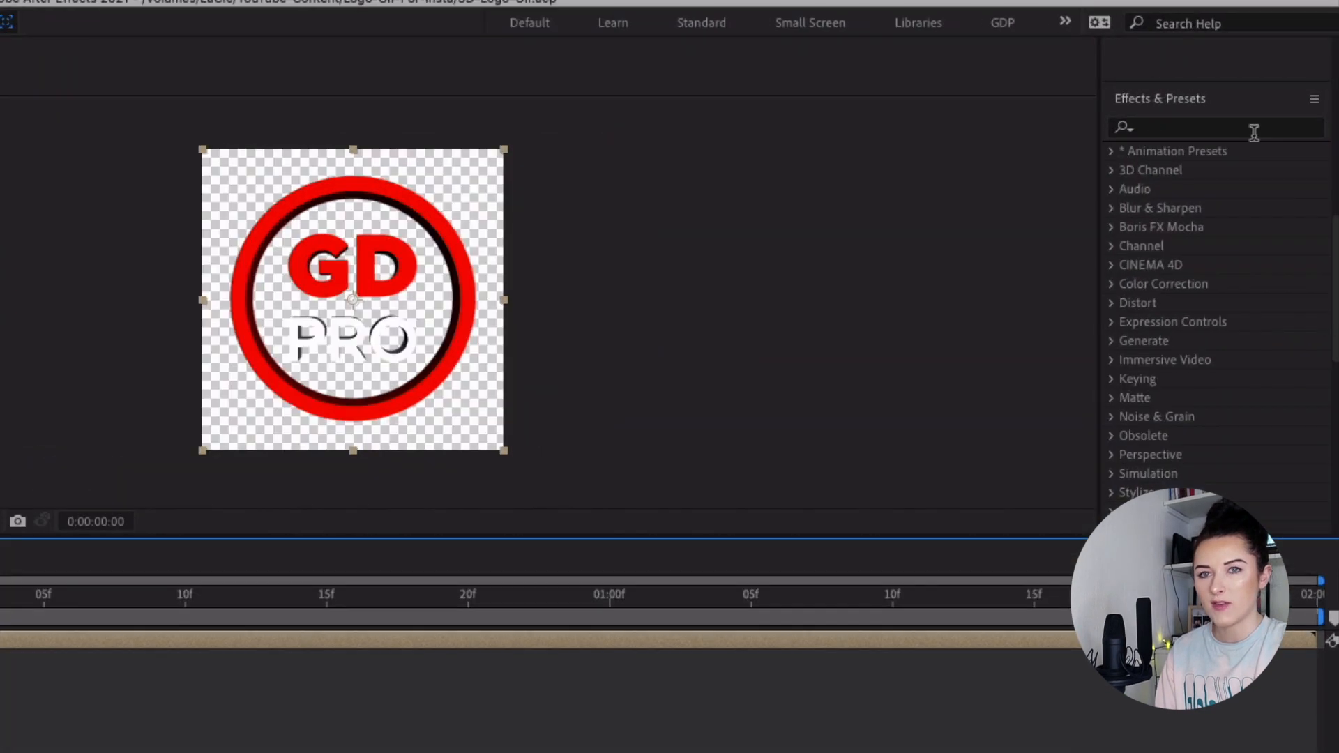
Apply the Brightness & Contrast effect to the 3D-Logo layer and set its brightness to 150
{"action": "left_click", "coordinate": [1286, 106]}
{"action": "left_click", "coordinate": [1245, 130]}
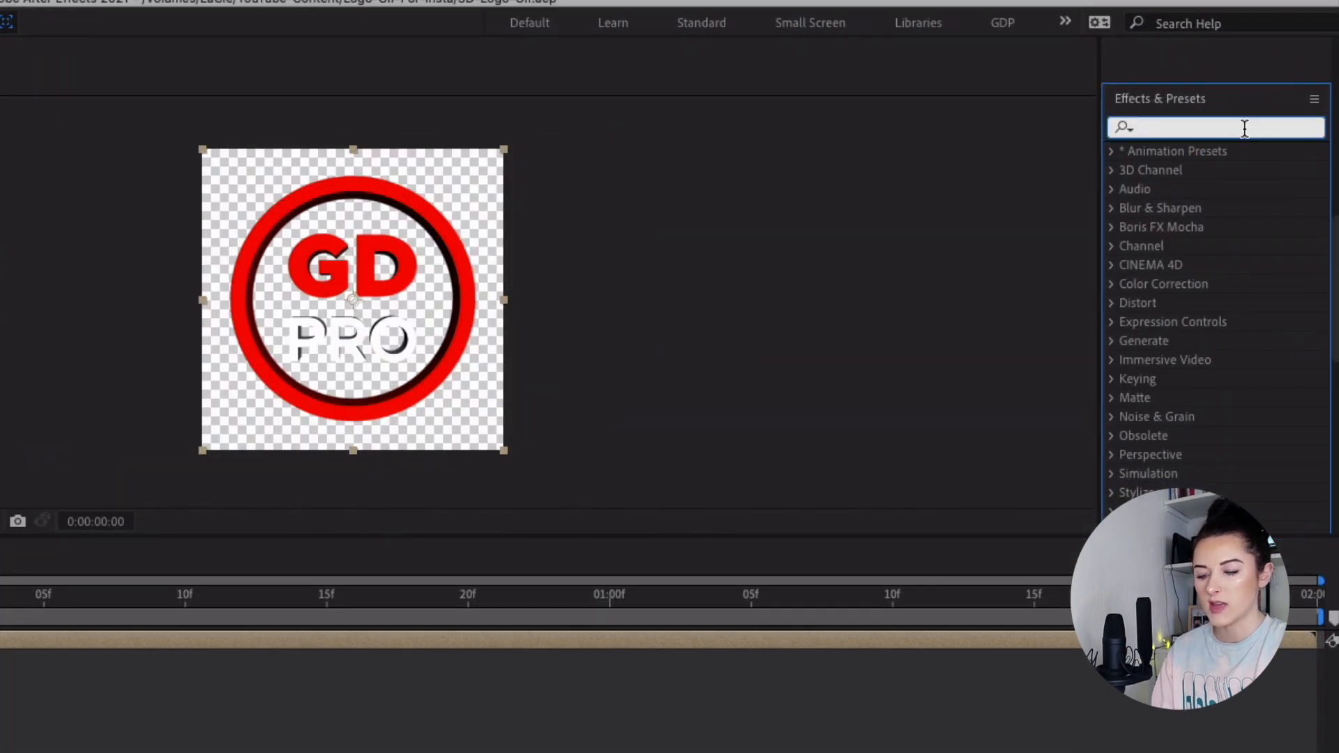
{"action": "type", "text": "brightness"}
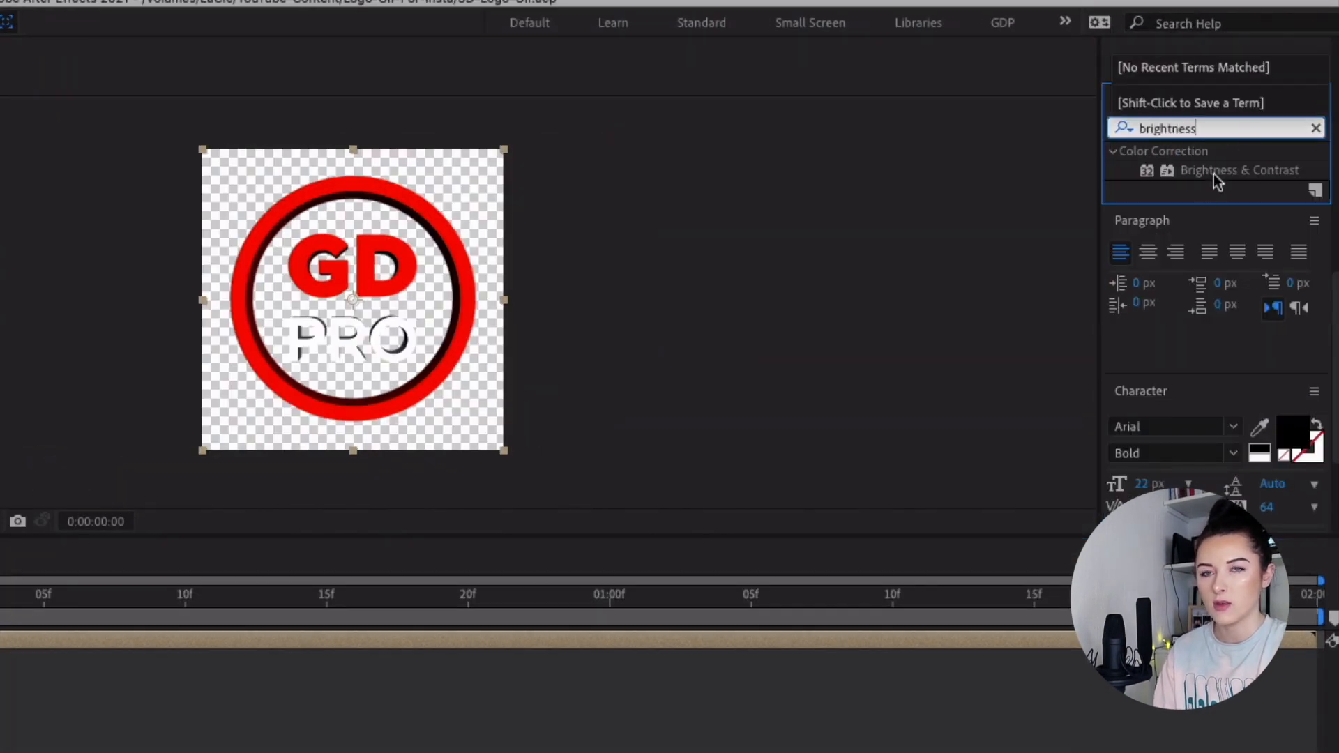
{"action": "left_click_drag", "start_coordinate": [1219, 173], "coordinate": [433, 642]}
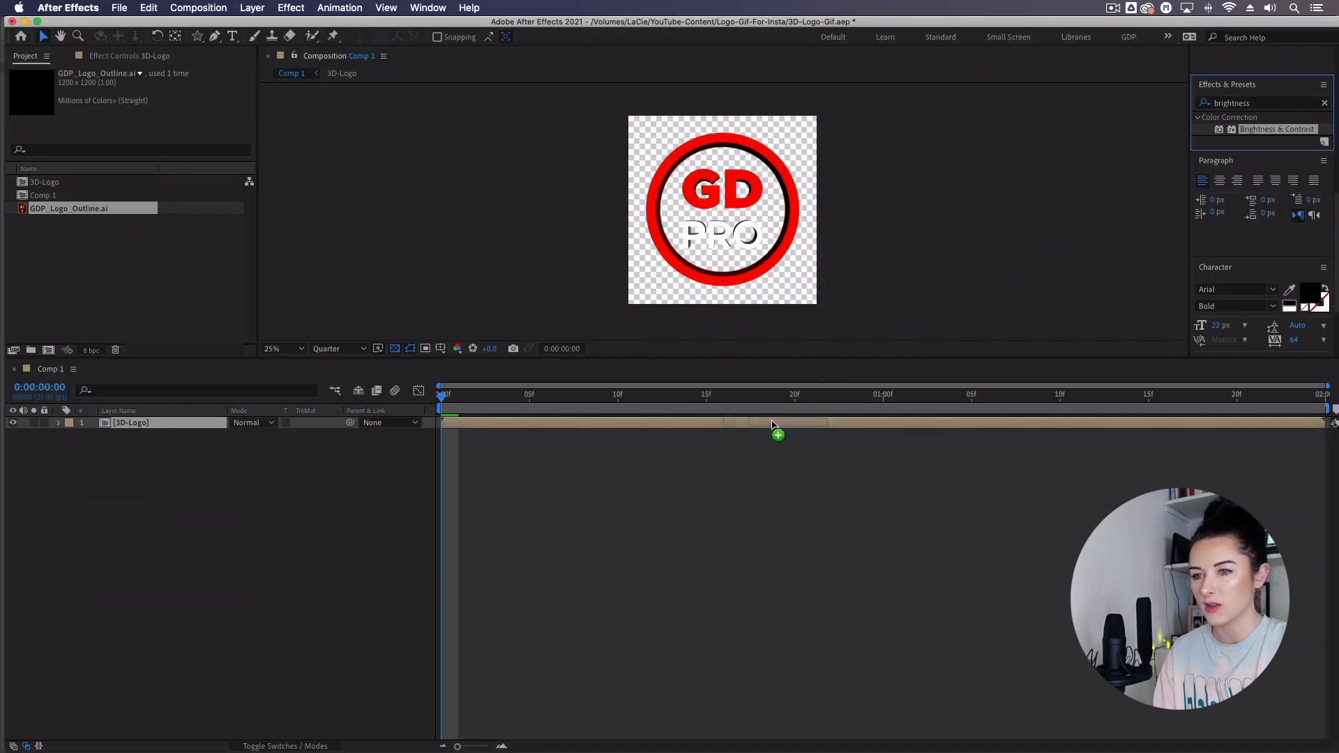
{"action": "left_click_drag", "start_coordinate": [773, 424], "coordinate": [773, 424]}
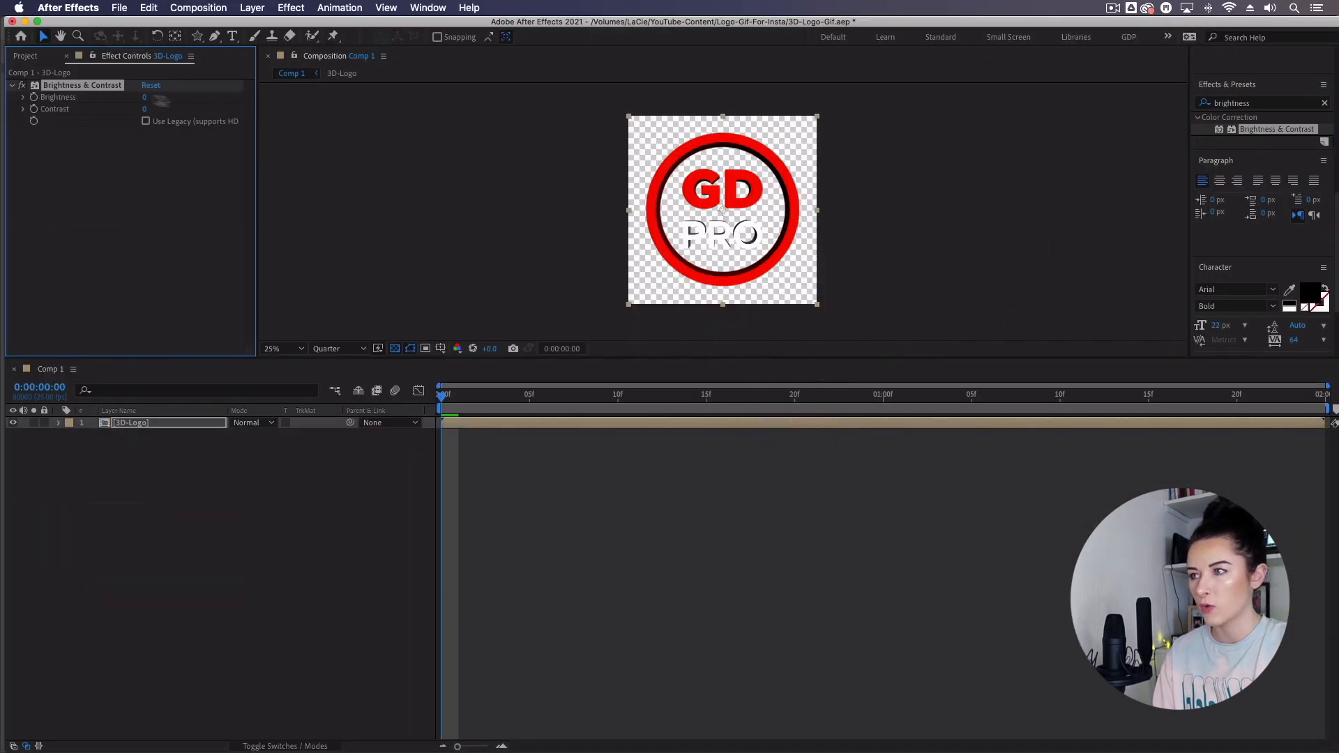
{"action": "left_click", "coordinate": [145, 97]}
{"action": "type", "text": "150"}
{"action": "key", "text": "Return"}
Duplicate the 3D-Logo layer and rename the upper copy 3D-Logo-Reflection
{"action": "mouse_move", "coordinate": [447, 399]}
{"action": "left_mouse_down"}
{"action": "mouse_move", "coordinate": [593, 404]}
{"action": "mouse_move", "coordinate": [442, 404]}
{"action": "left_mouse_up"}
{"action": "left_click", "coordinate": [475, 425]}
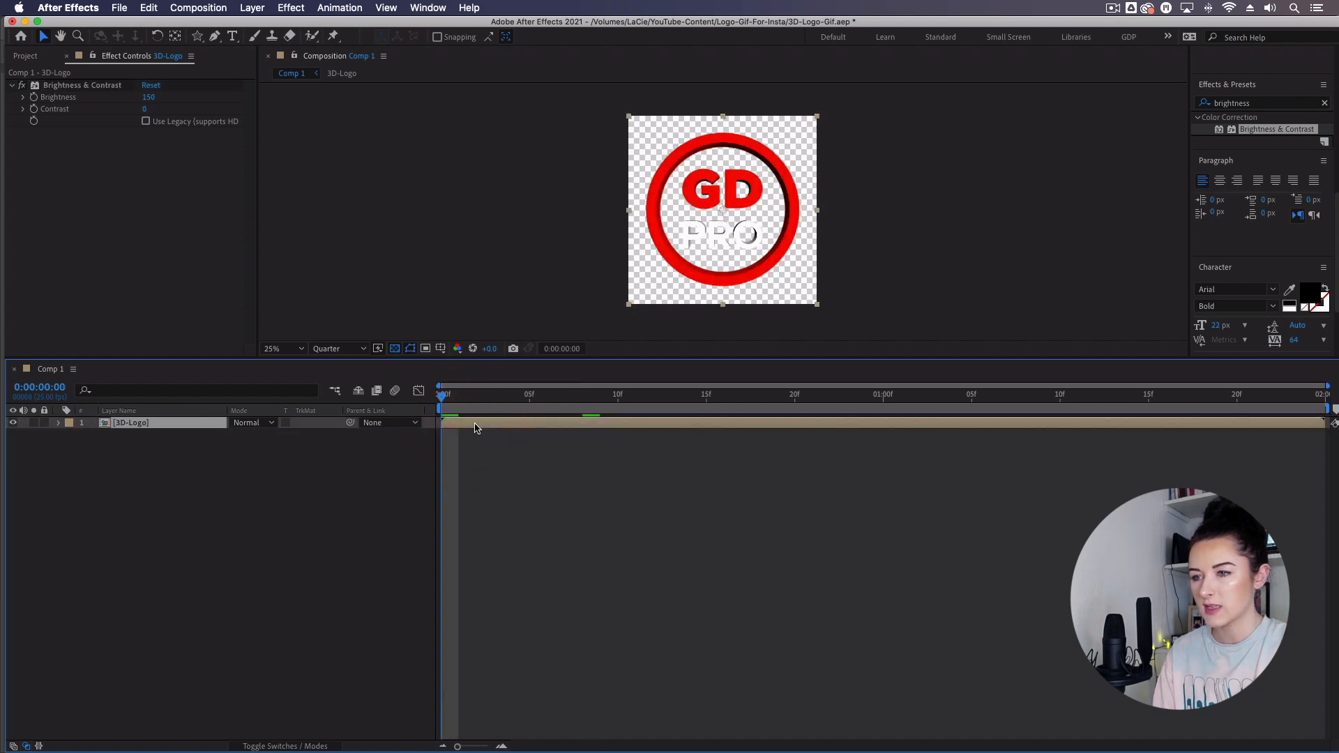
{"action": "key", "text": "super+d"}
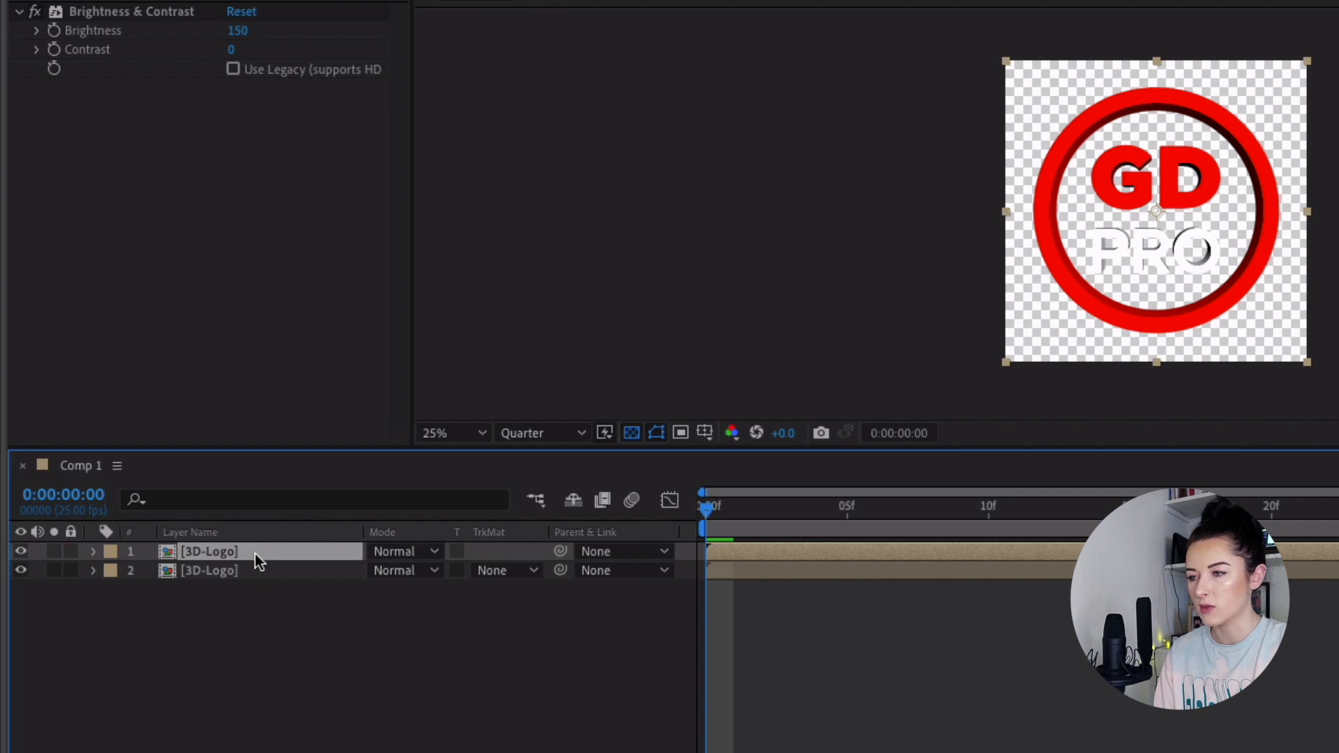
{"action": "key", "text": "Return"}
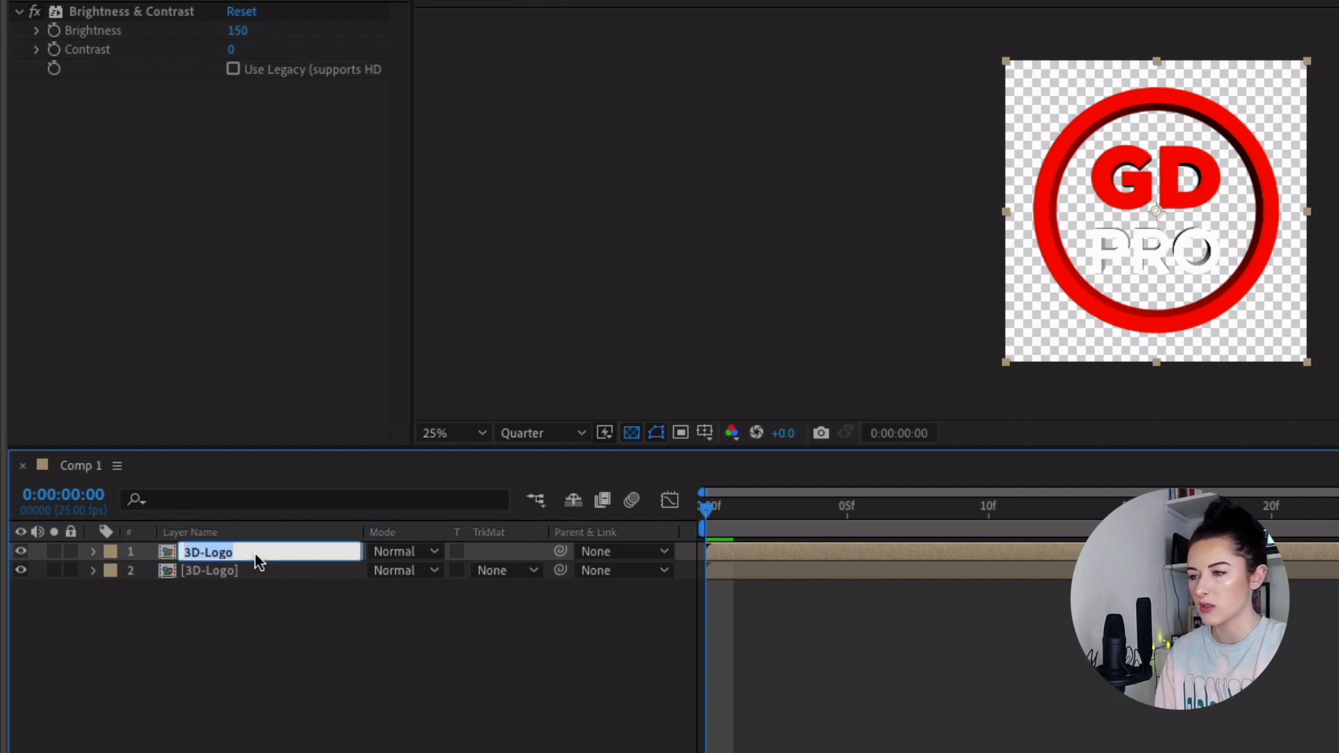
{"action": "key", "text": "Right"}
{"action": "type", "text": "-Ref"}
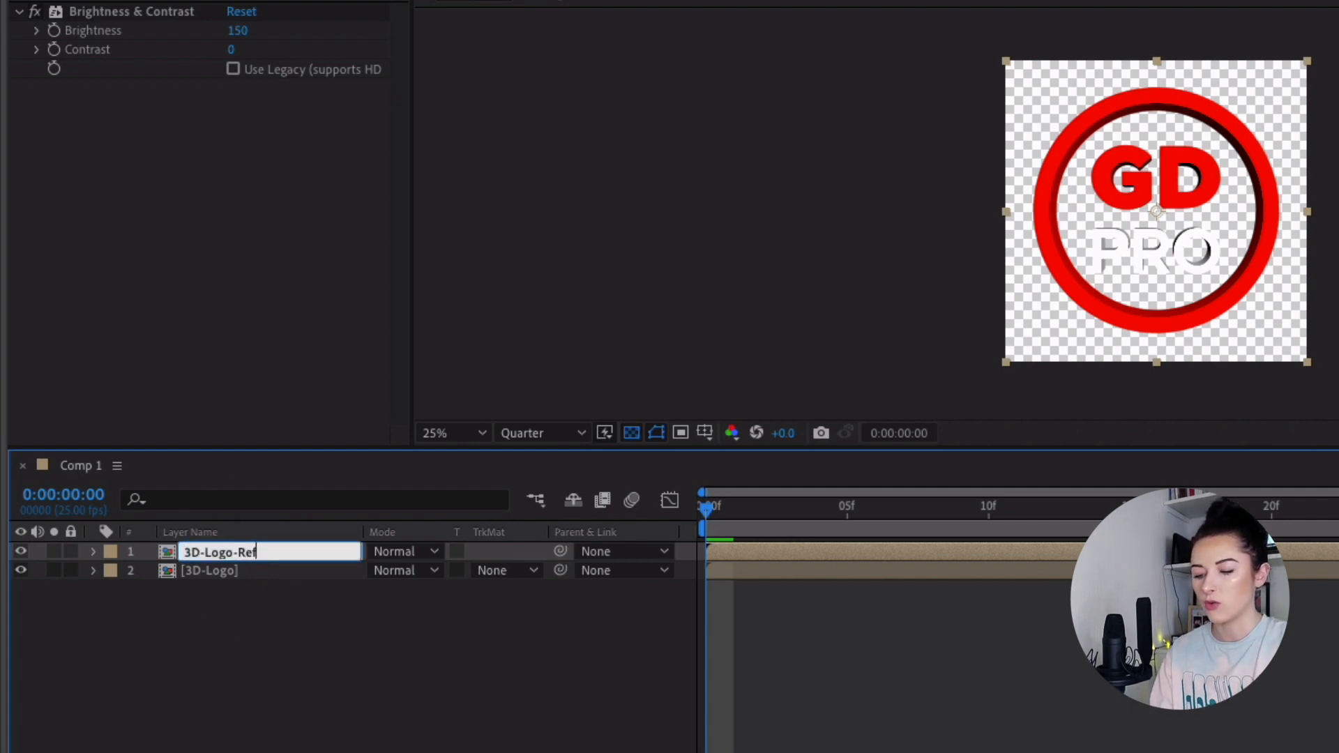
{"action": "left_click", "coordinate": [315, 679]}
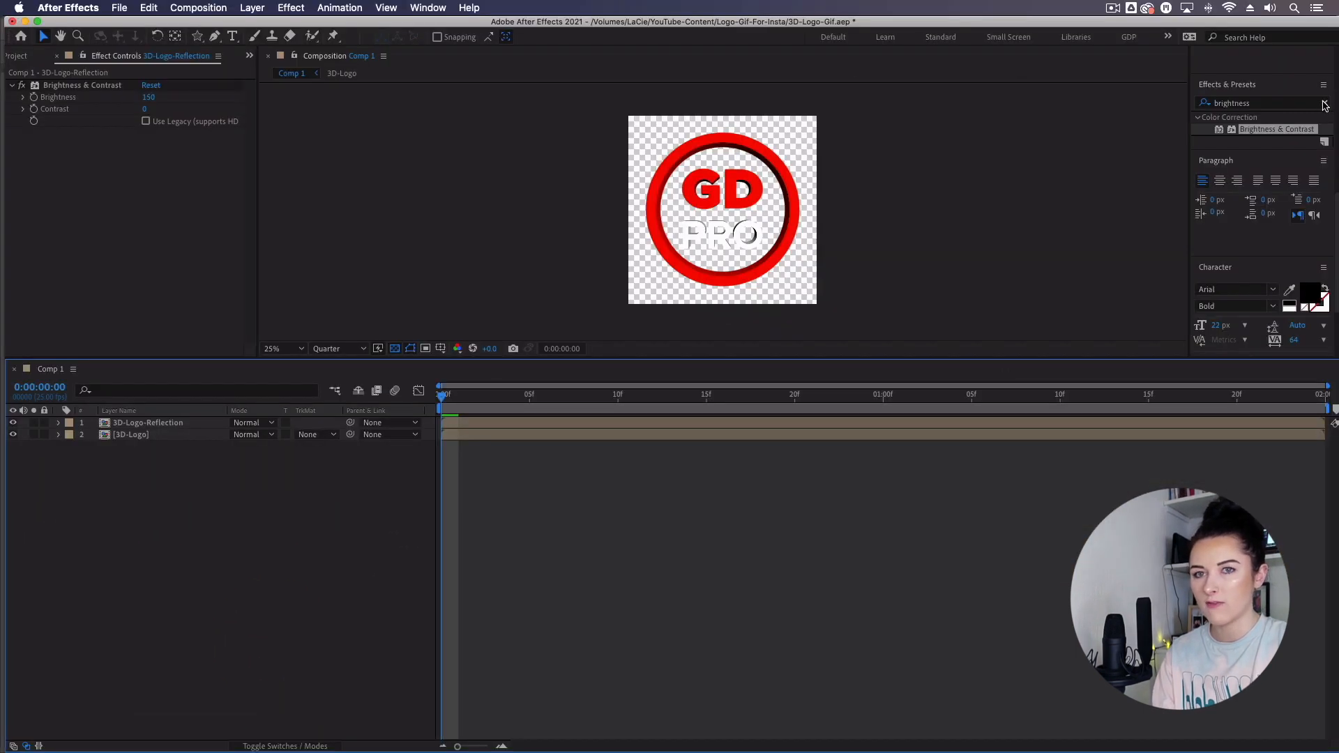
Apply the Fill effect to the 3D-Logo-Reflection layer
{"action": "left_click", "coordinate": [1325, 103]}
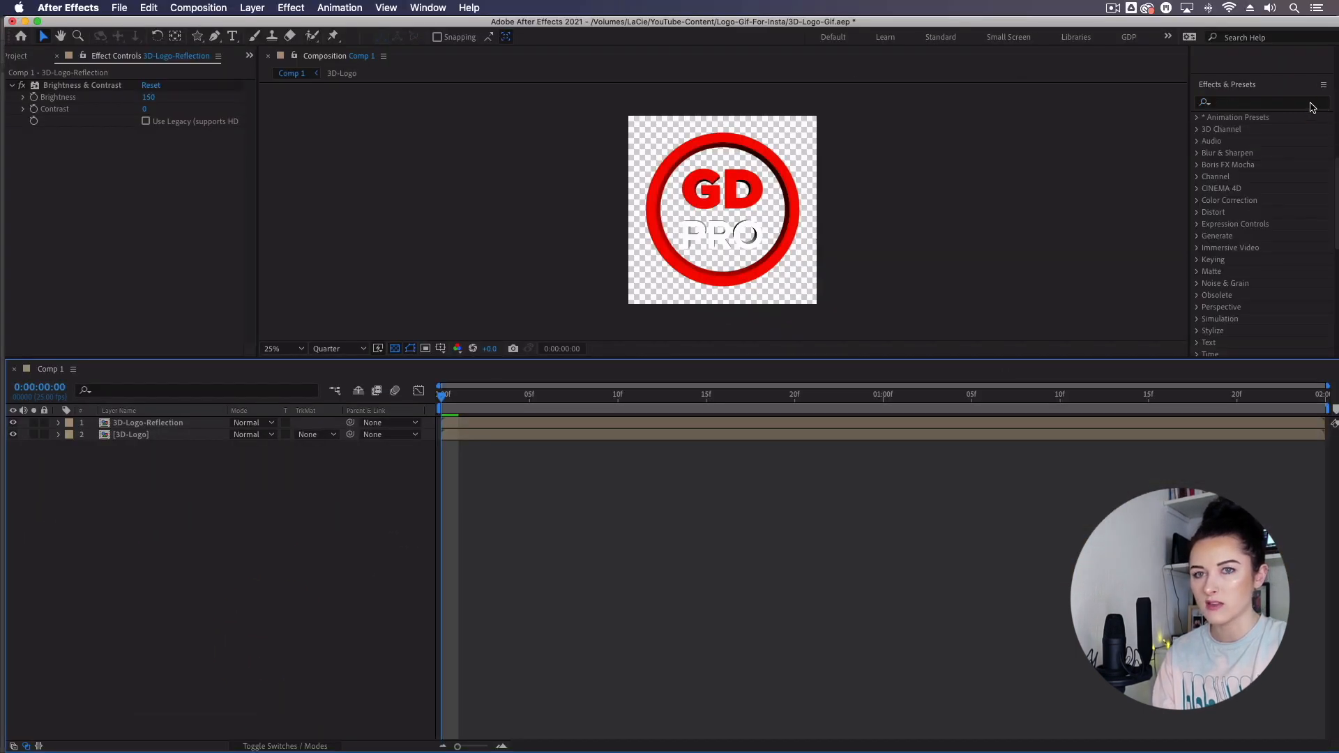
{"action": "left_click", "coordinate": [1299, 102]}
{"action": "type", "text": "fill"}
{"action": "left_click_drag", "start_coordinate": [1245, 188], "coordinate": [1269, 200]}
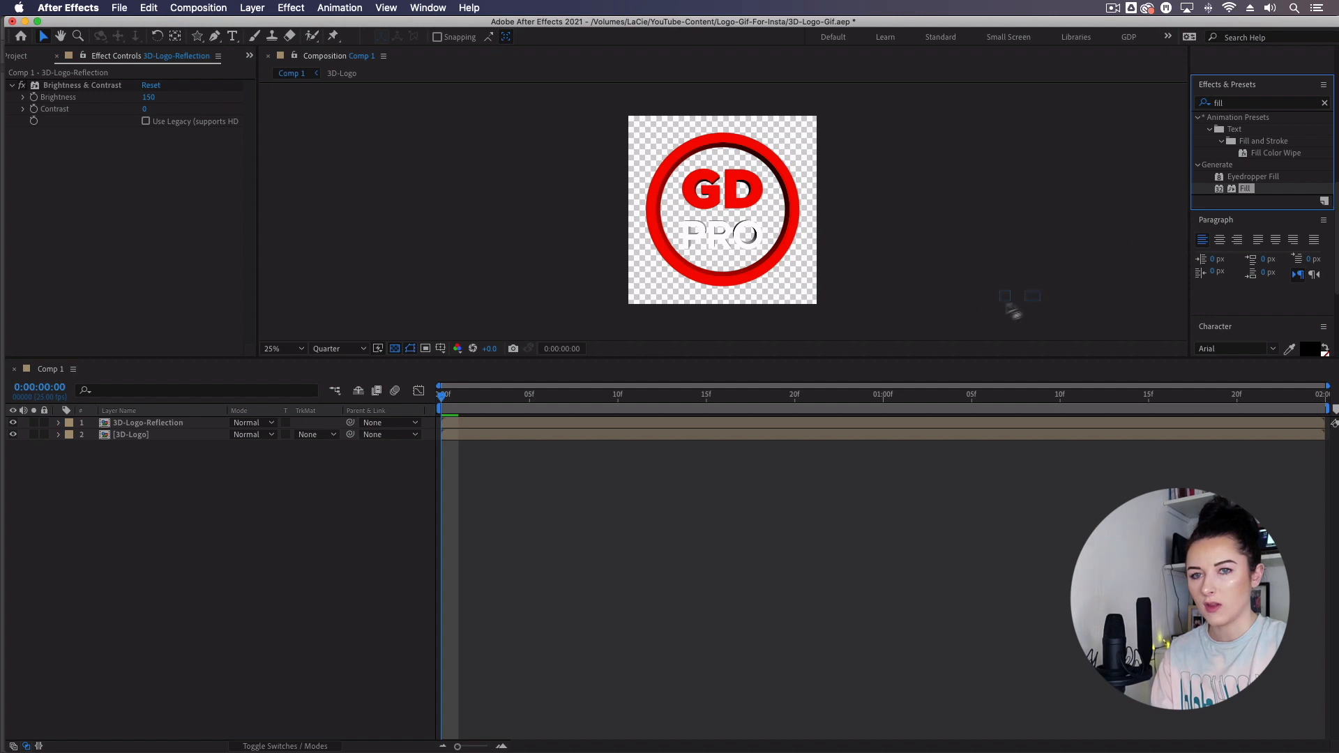
{"action": "left_click_drag", "start_coordinate": [744, 418], "coordinate": [738, 428]}
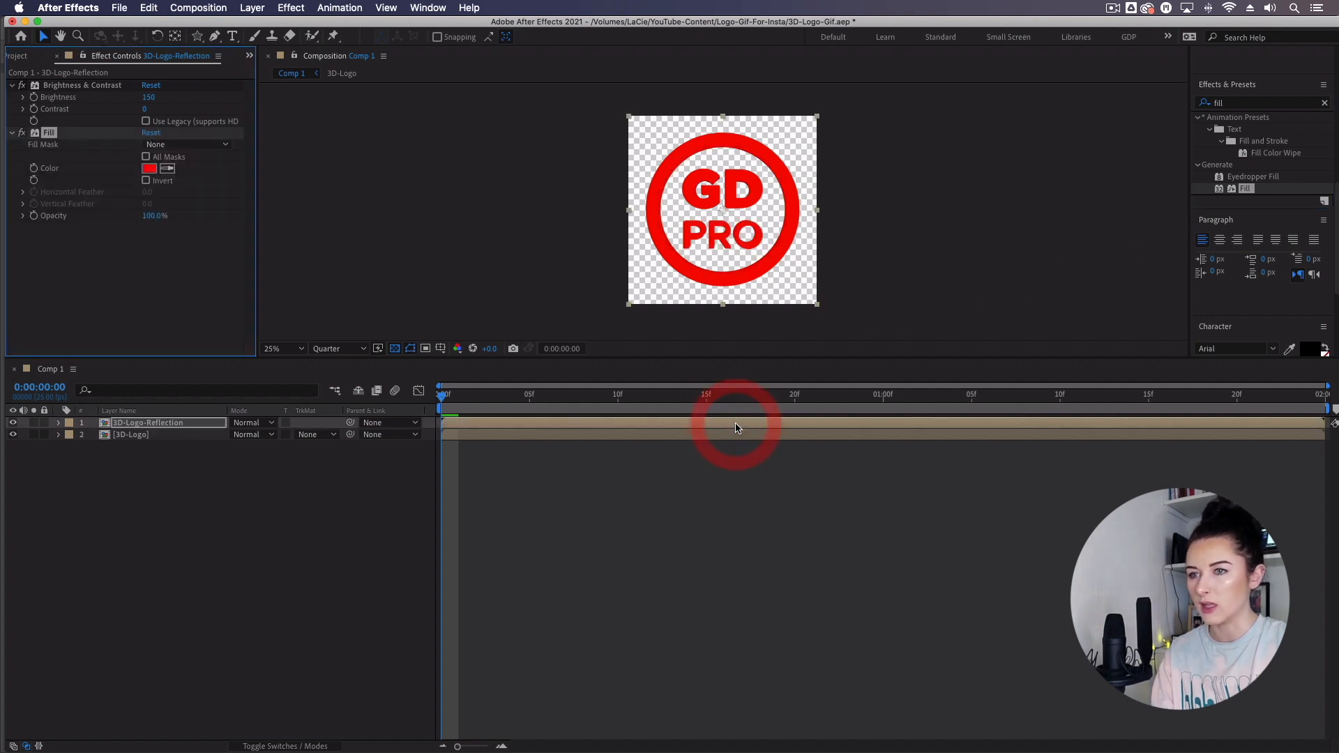
Set the reflection layer's Fill colour to white (FFFFFF) and its opacity to 40%
{"action": "left_click", "coordinate": [149, 168]}
{"action": "type", "text": "FFFFFF"}
{"action": "left_click", "coordinate": [466, 312]}
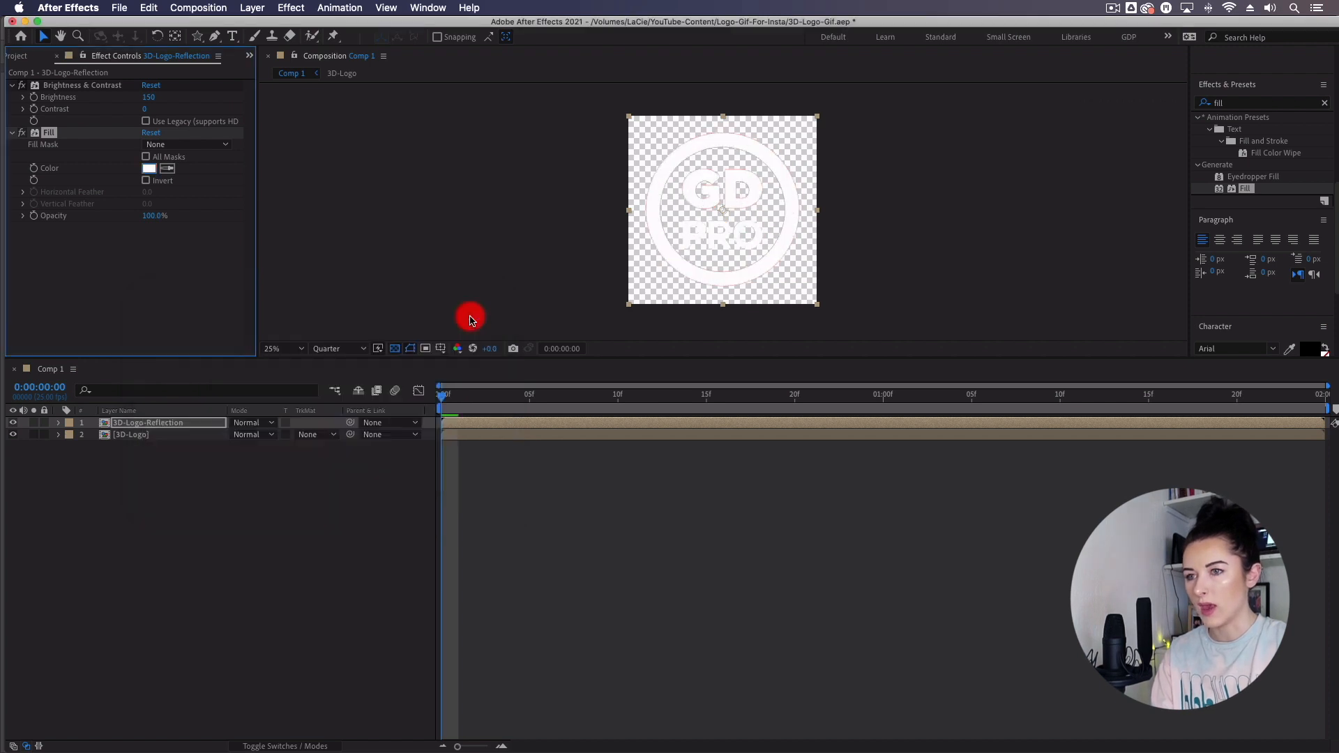
{"action": "left_click", "coordinate": [151, 217]}
{"action": "type", "text": "40"}
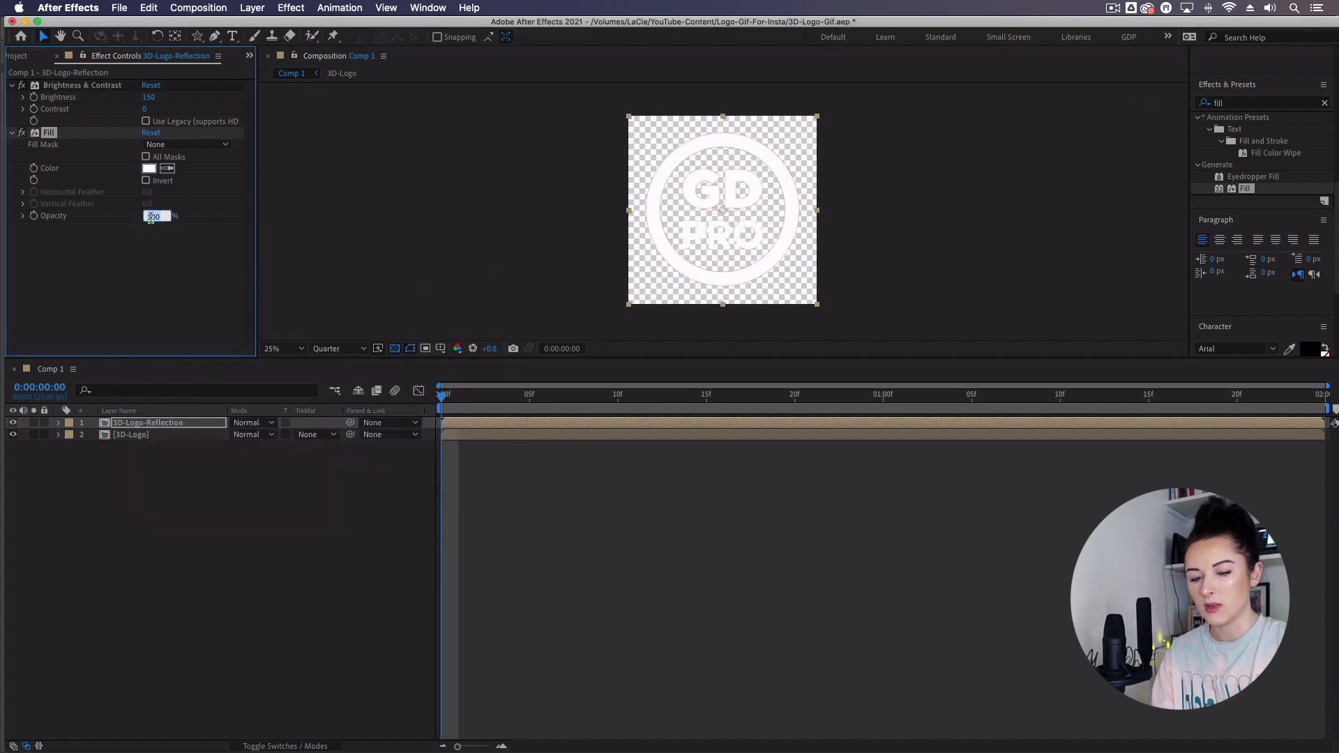
{"action": "key", "text": "Return"}
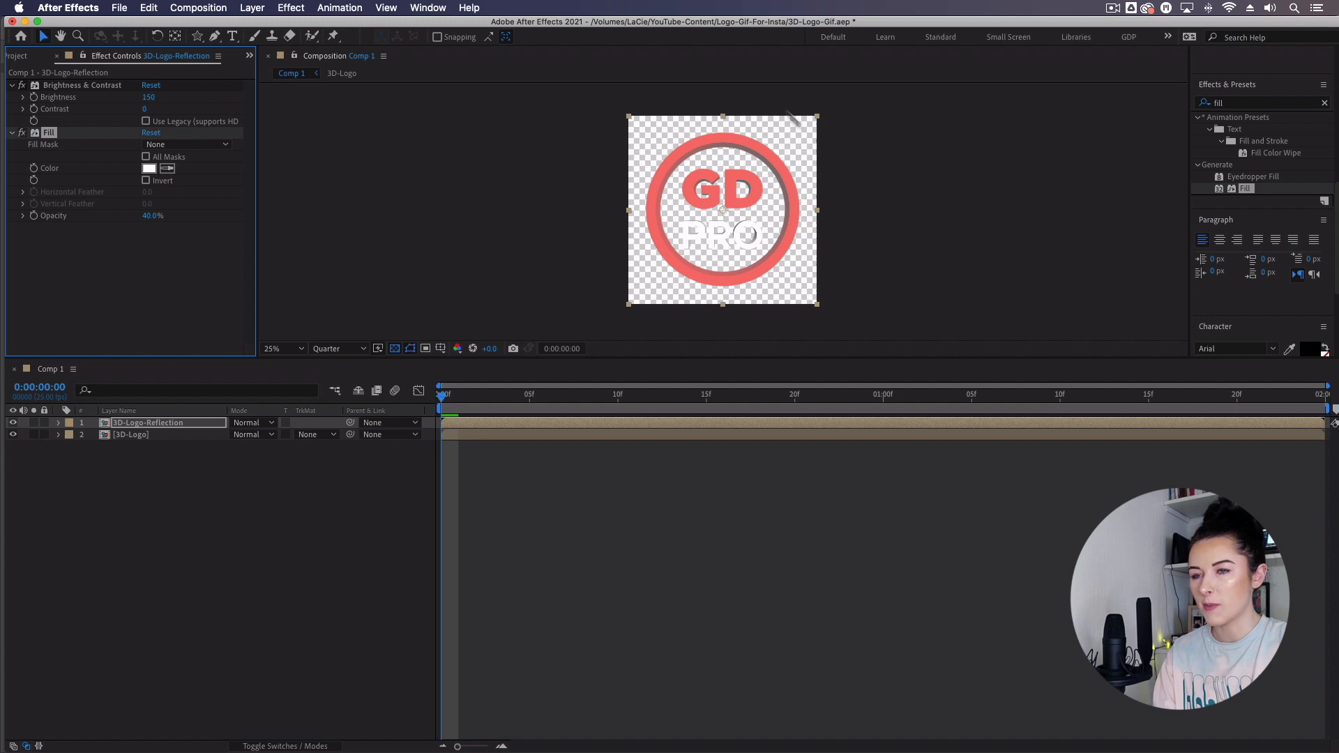
At 0:00:01:03, draw a narrow diagonal strip mask across the logo on the 3D-Logo-Reflection layer with the Pen tool
{"action": "left_click", "coordinate": [888, 407]}
{"action": "left_click_drag", "start_coordinate": [888, 409], "coordinate": [933, 410]}
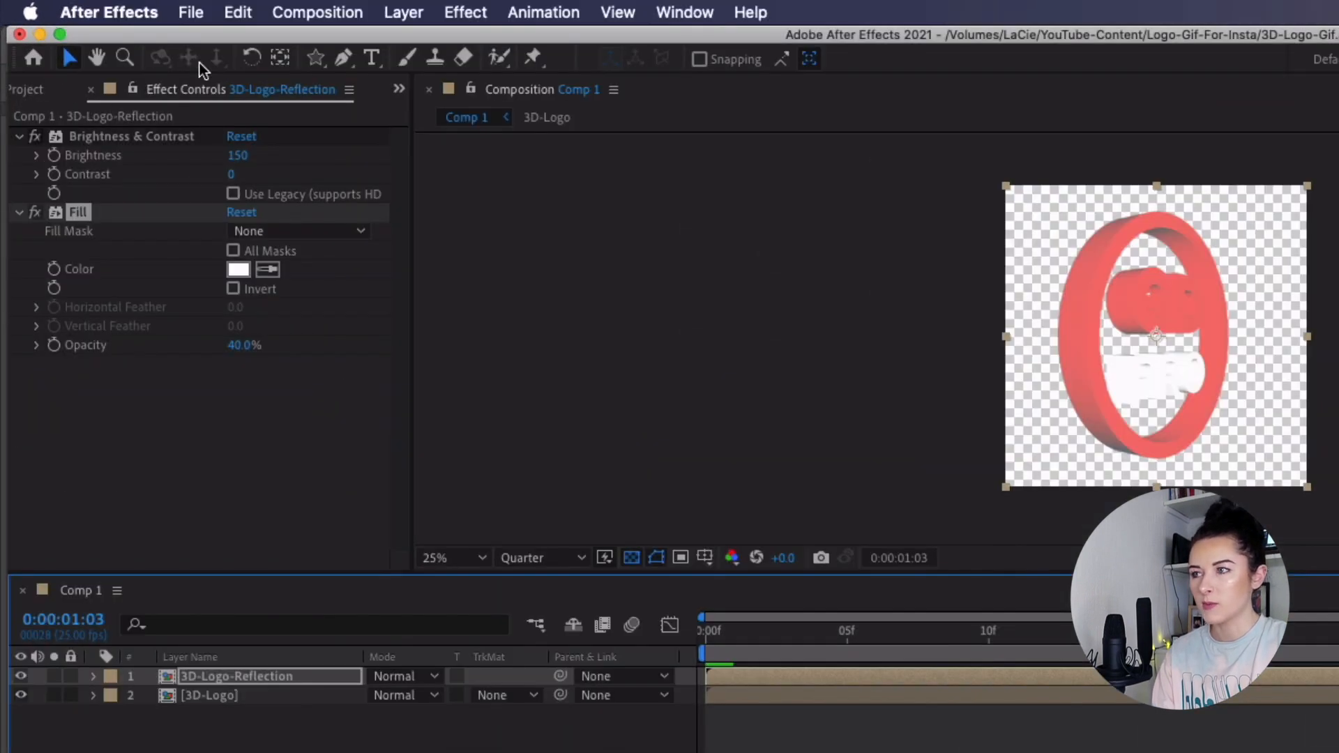
{"action": "left_click", "coordinate": [343, 57]}
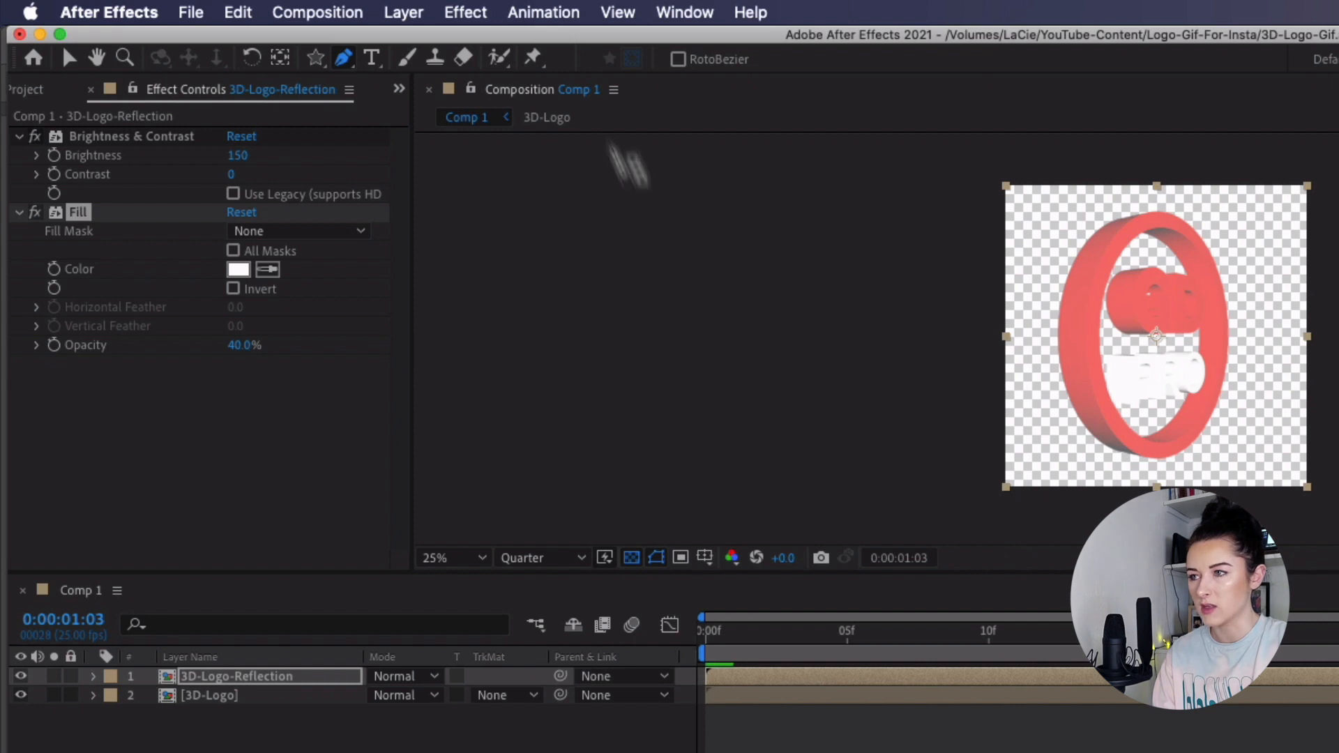
{"action": "left_click", "coordinate": [346, 62]}
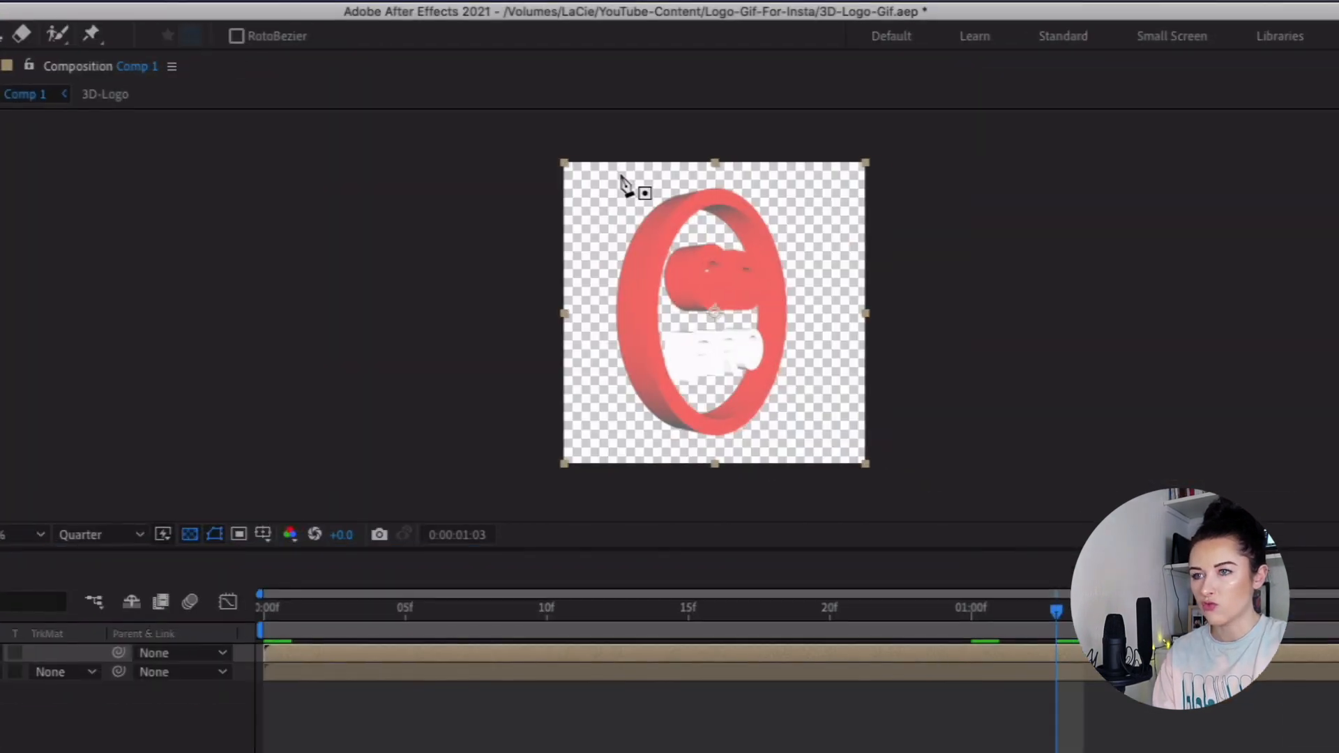
{"action": "left_click_drag", "start_coordinate": [1064, 197], "coordinate": [1096, 181]}
{"action": "left_click_drag", "start_coordinate": [779, 457], "coordinate": [736, 468]}
{"action": "left_click", "coordinate": [620, 174]}
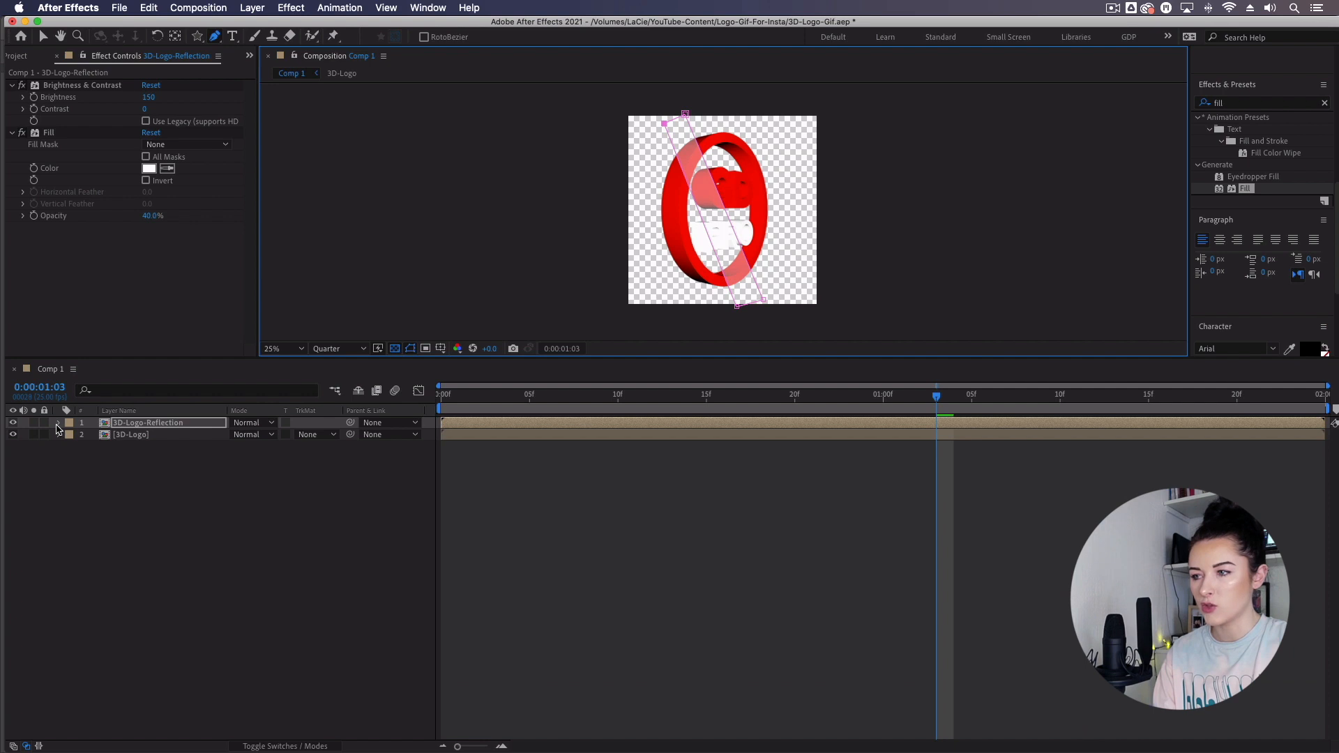
Reveal the reflection mask's path property and move the whole mask off the logo's left side
{"action": "left_click", "coordinate": [58, 423]}
{"action": "left_click", "coordinate": [70, 436]}
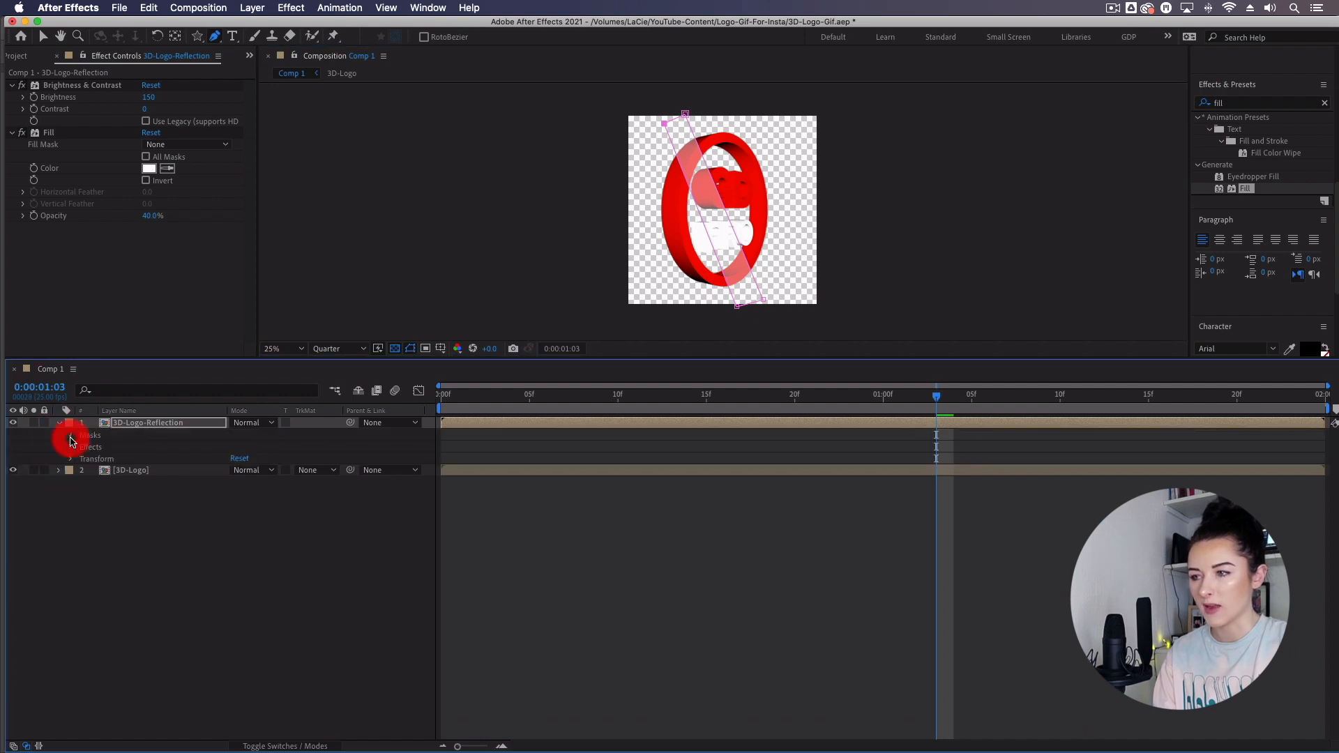
{"action": "left_click", "coordinate": [83, 448]}
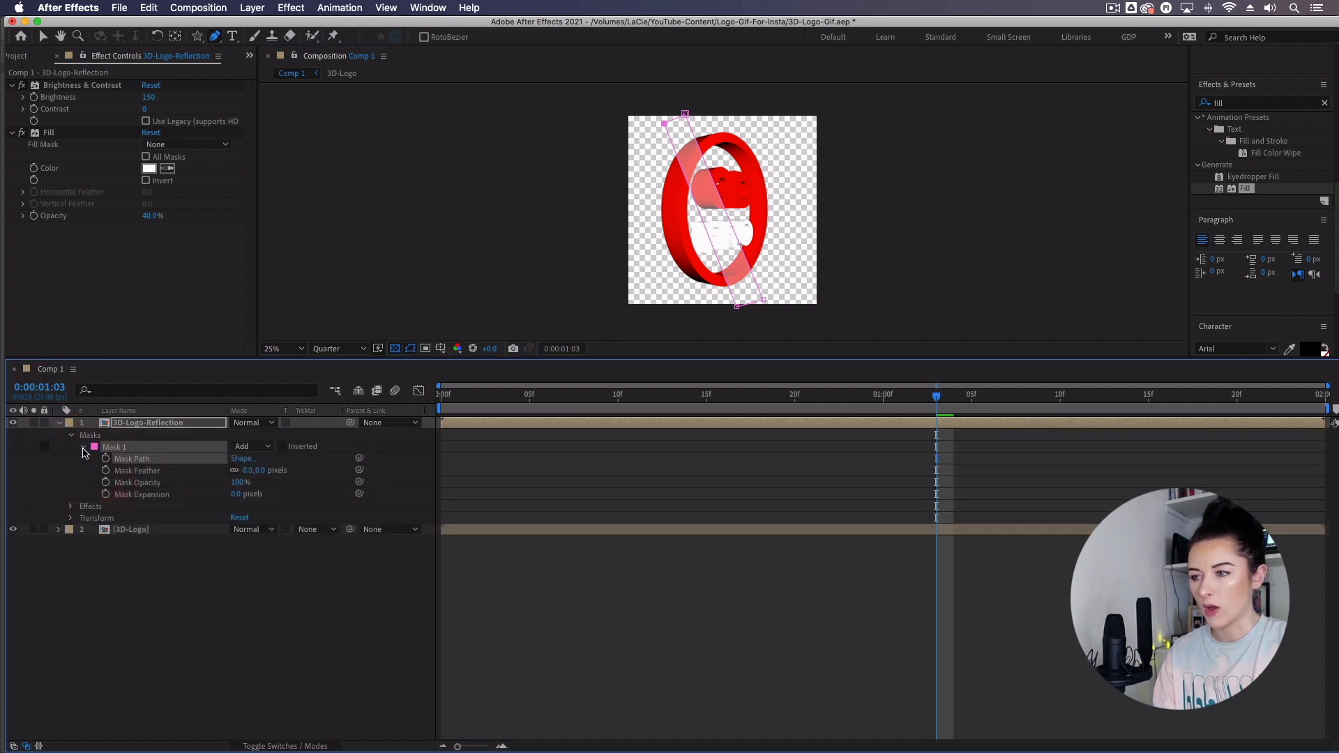
{"action": "left_click", "coordinate": [149, 460]}
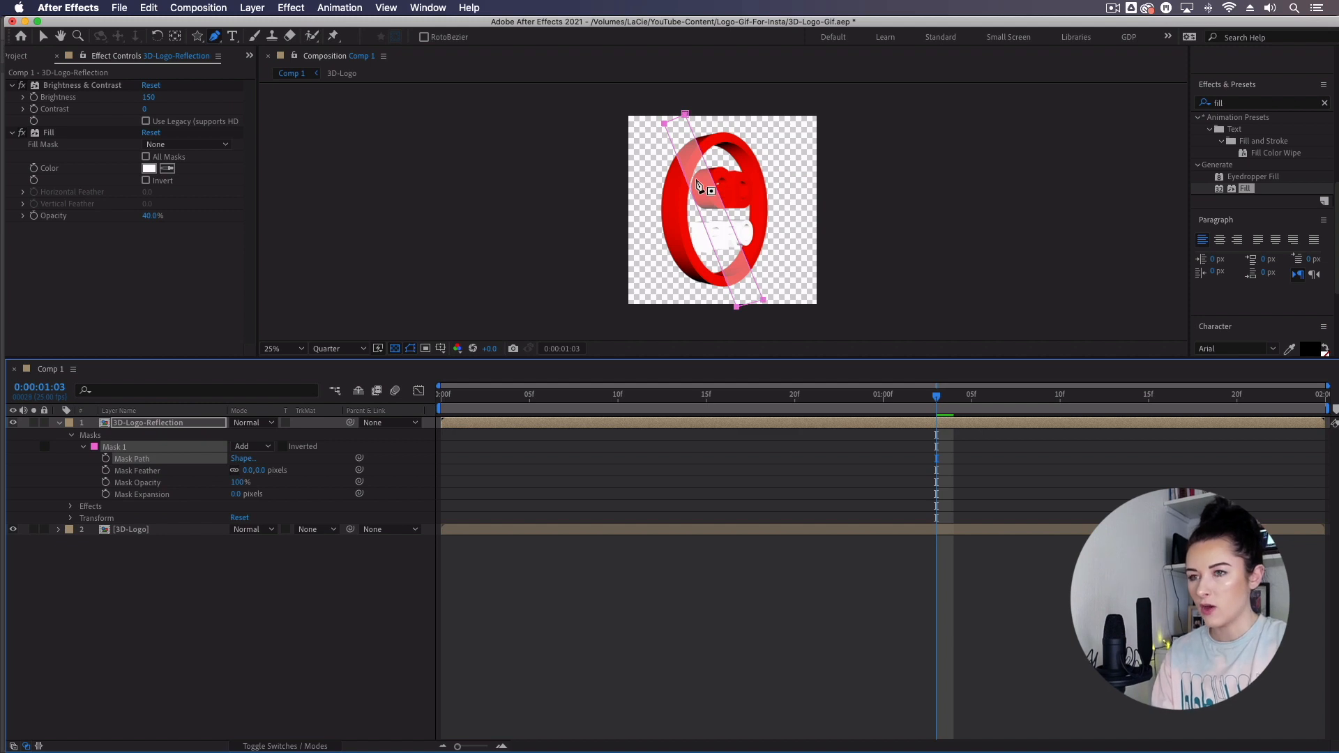
{"action": "key", "text": "v"}
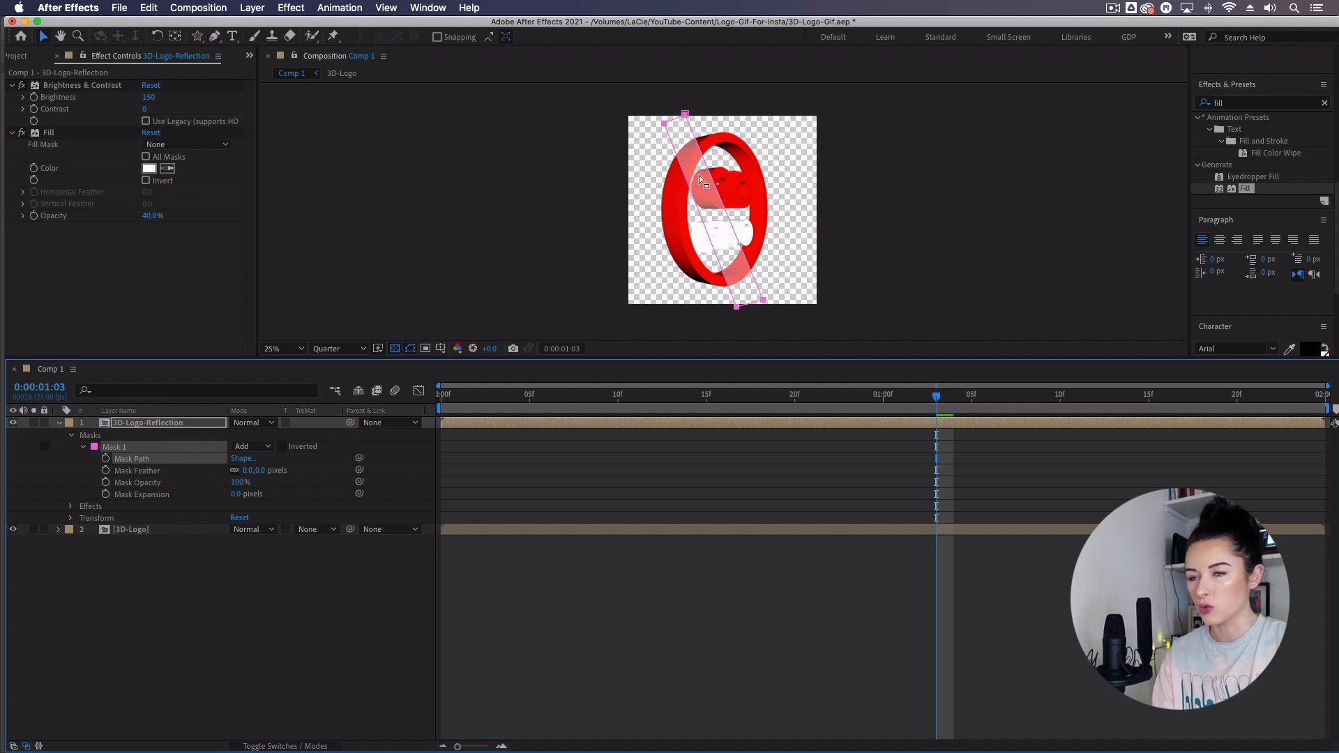
{"action": "left_click_drag", "start_coordinate": [685, 116], "coordinate": [613, 150]}
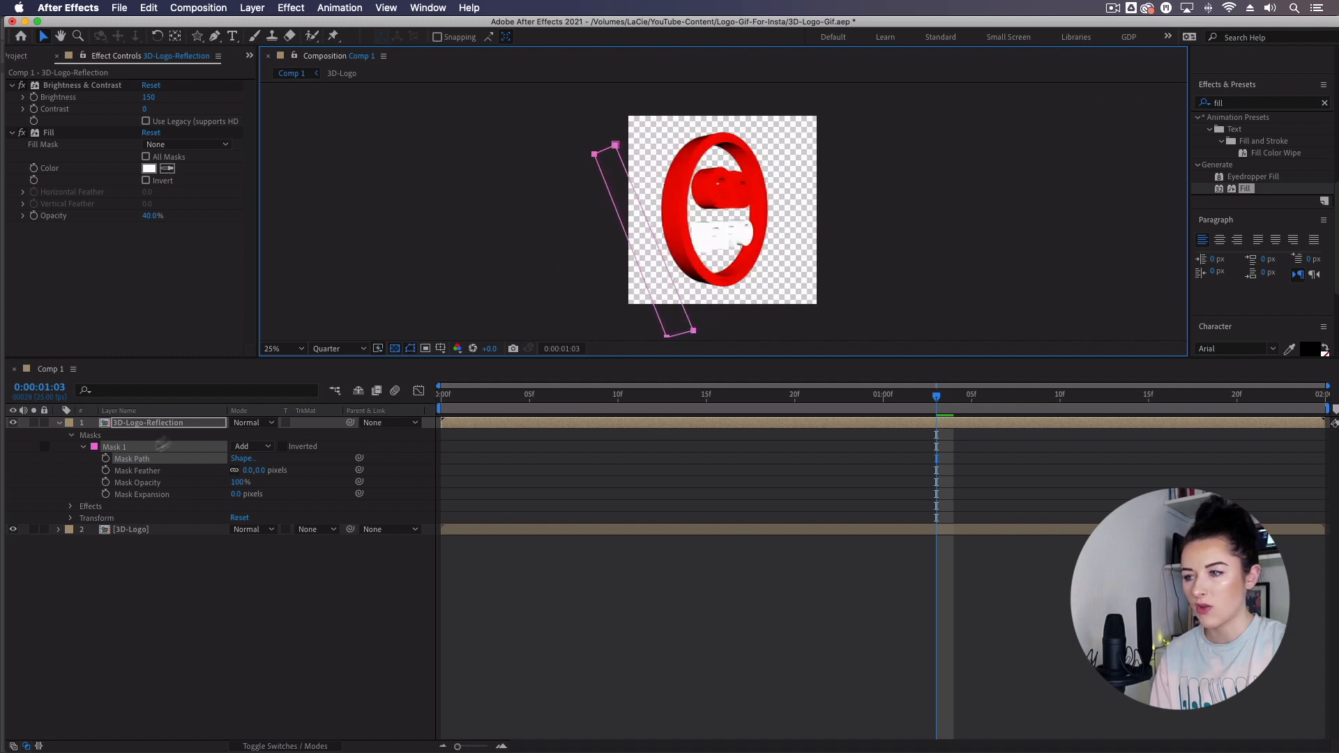
Keyframe the mask path at 0:00:01:03, and at 0:00:01:20 move the mask past the logo's right side
{"action": "left_click", "coordinate": [106, 459]}
{"action": "left_click_drag", "start_coordinate": [936, 396], "coordinate": [1234, 429]}
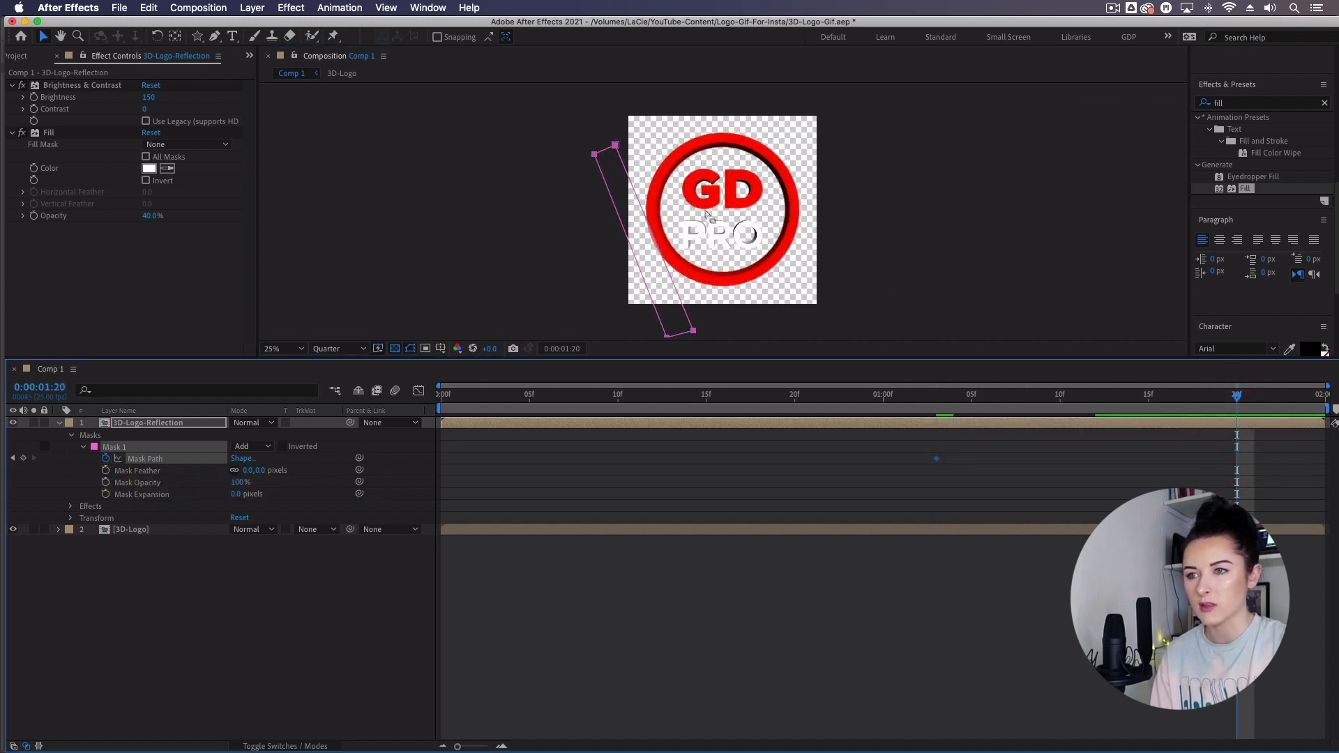
{"action": "left_click_drag", "start_coordinate": [616, 147], "coordinate": [795, 95]}
Apply Easy Ease to both Mask Path keyframes and collapse the 3D-Logo-Reflection layer
{"action": "left_click_drag", "start_coordinate": [933, 406], "coordinate": [1219, 446]}
{"action": "left_click_drag", "start_coordinate": [1274, 482], "coordinate": [893, 453]}
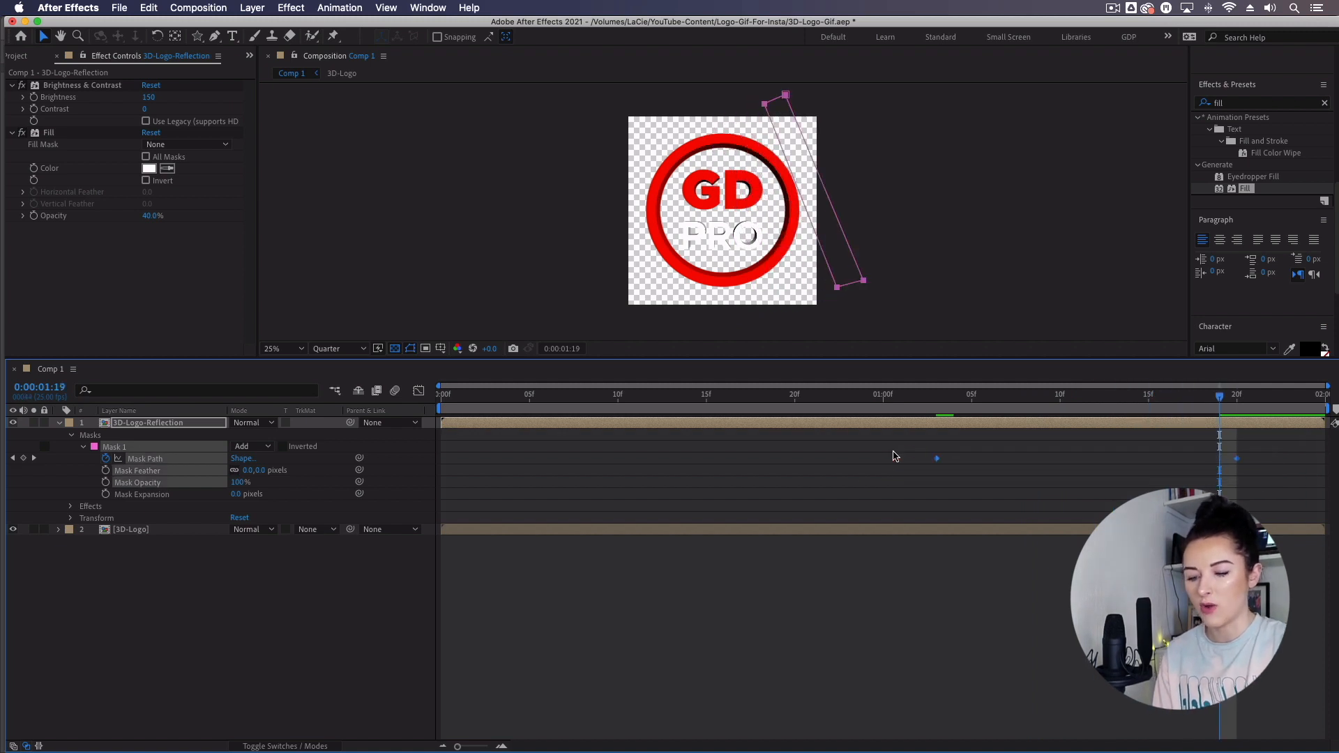
{"action": "key", "text": "F9"}
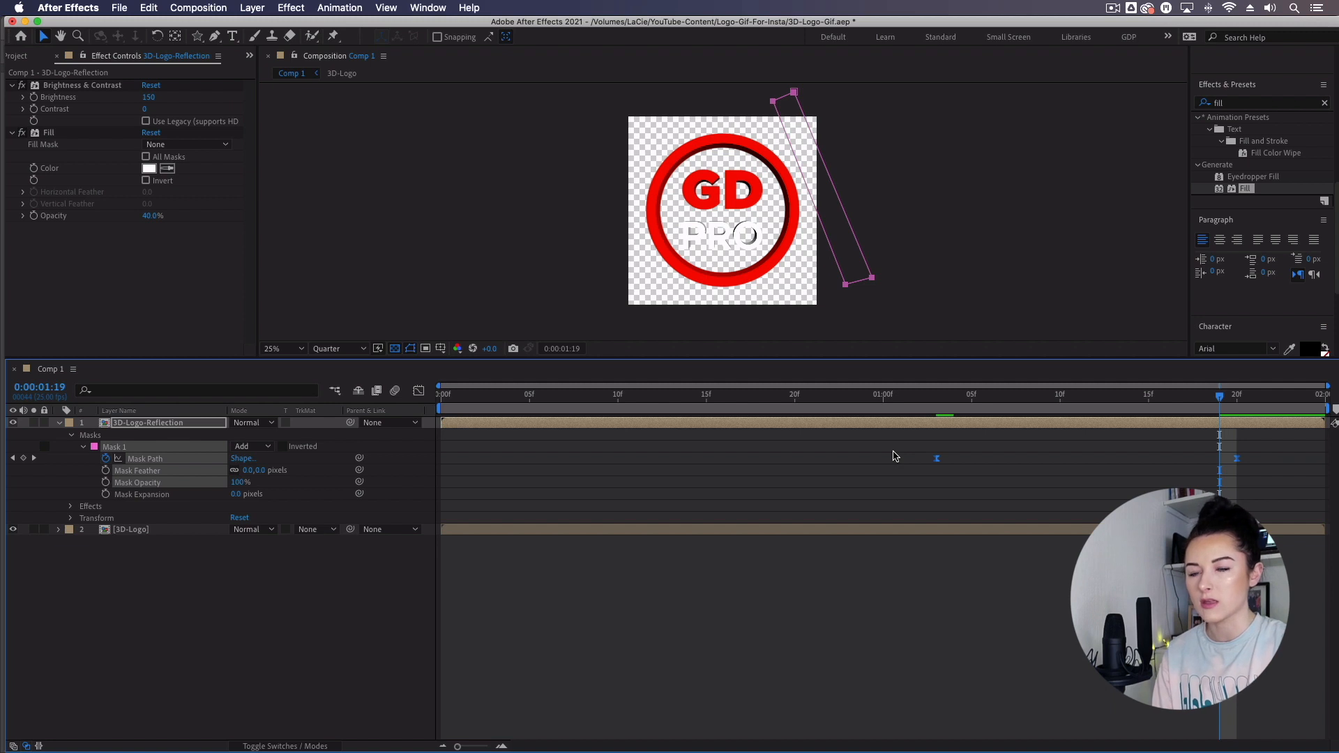
{"action": "left_click", "coordinate": [60, 423]}
{"action": "left_click", "coordinate": [263, 547]}
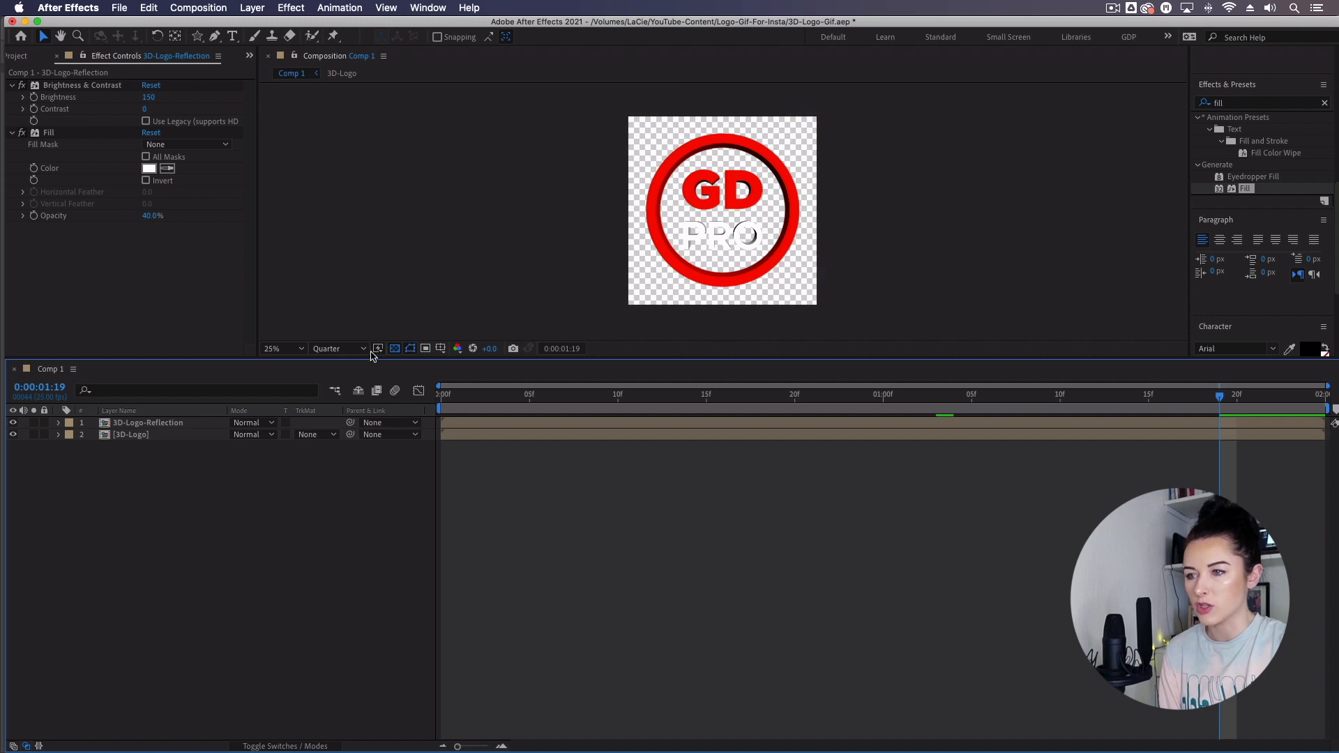
Check the logo against the plain composition background by turning the transparency grid off and back on
{"action": "left_click", "coordinate": [395, 349]}
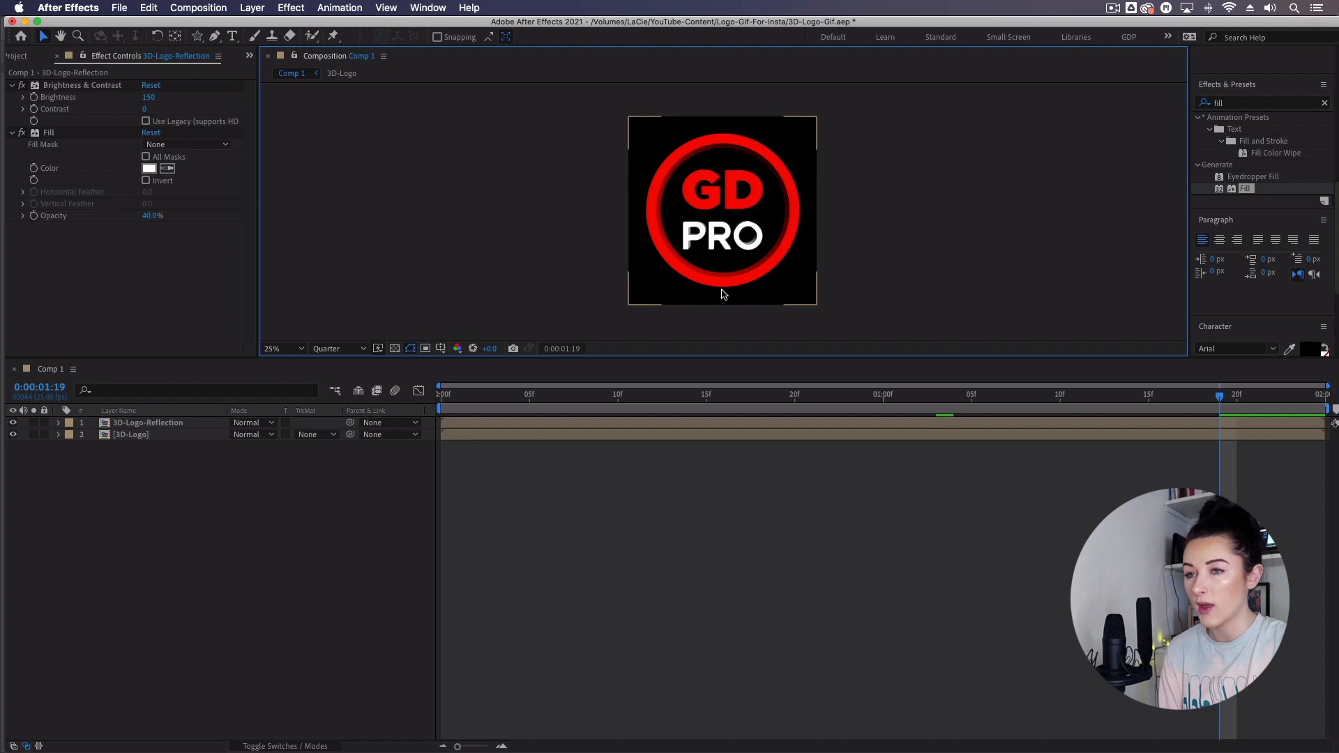
{"action": "left_click", "coordinate": [395, 348]}
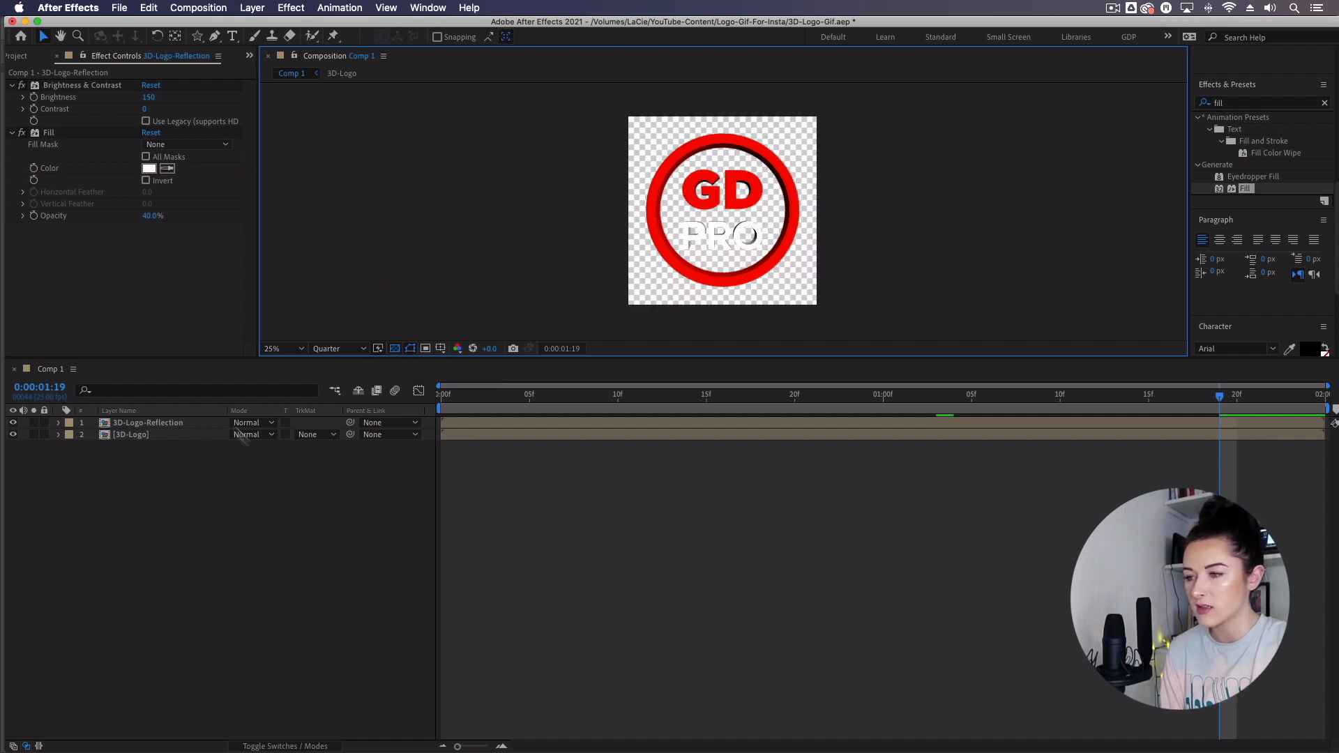
{"action": "left_click", "coordinate": [167, 509]}
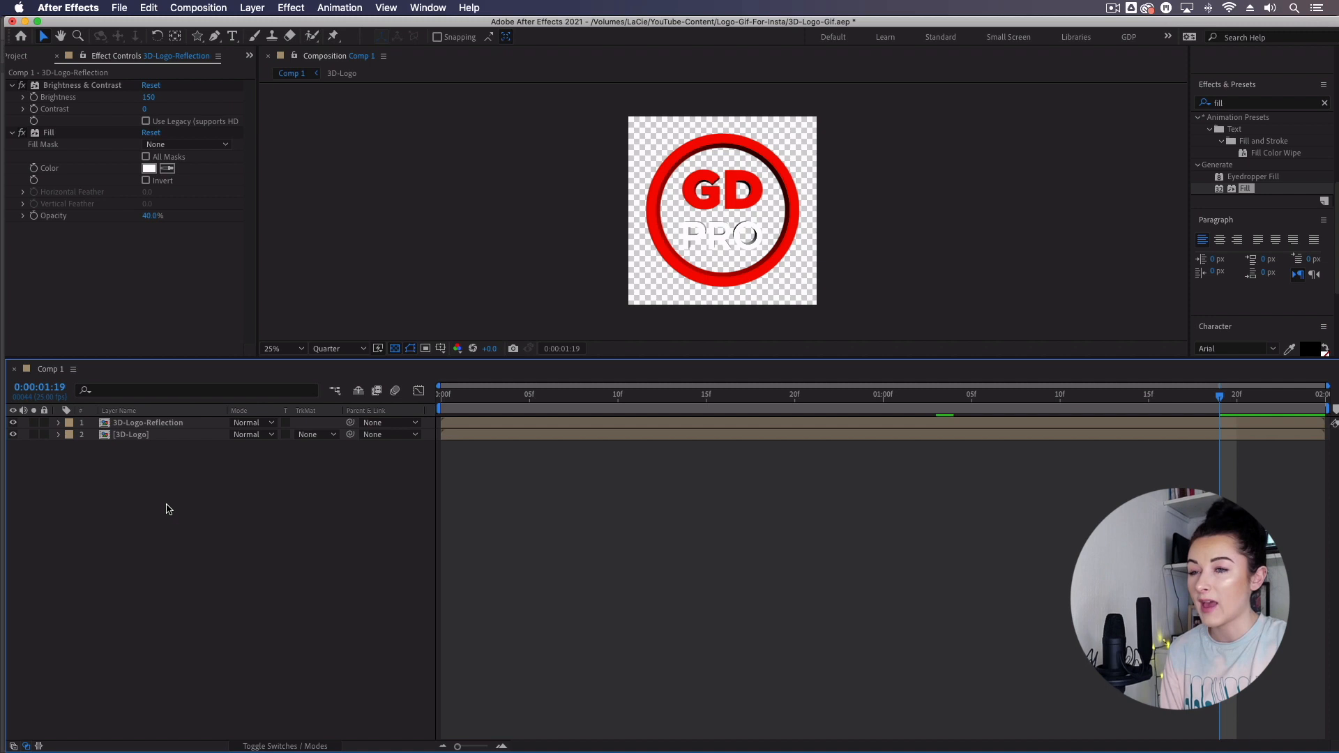
{"action": "left_click", "coordinate": [200, 494]}
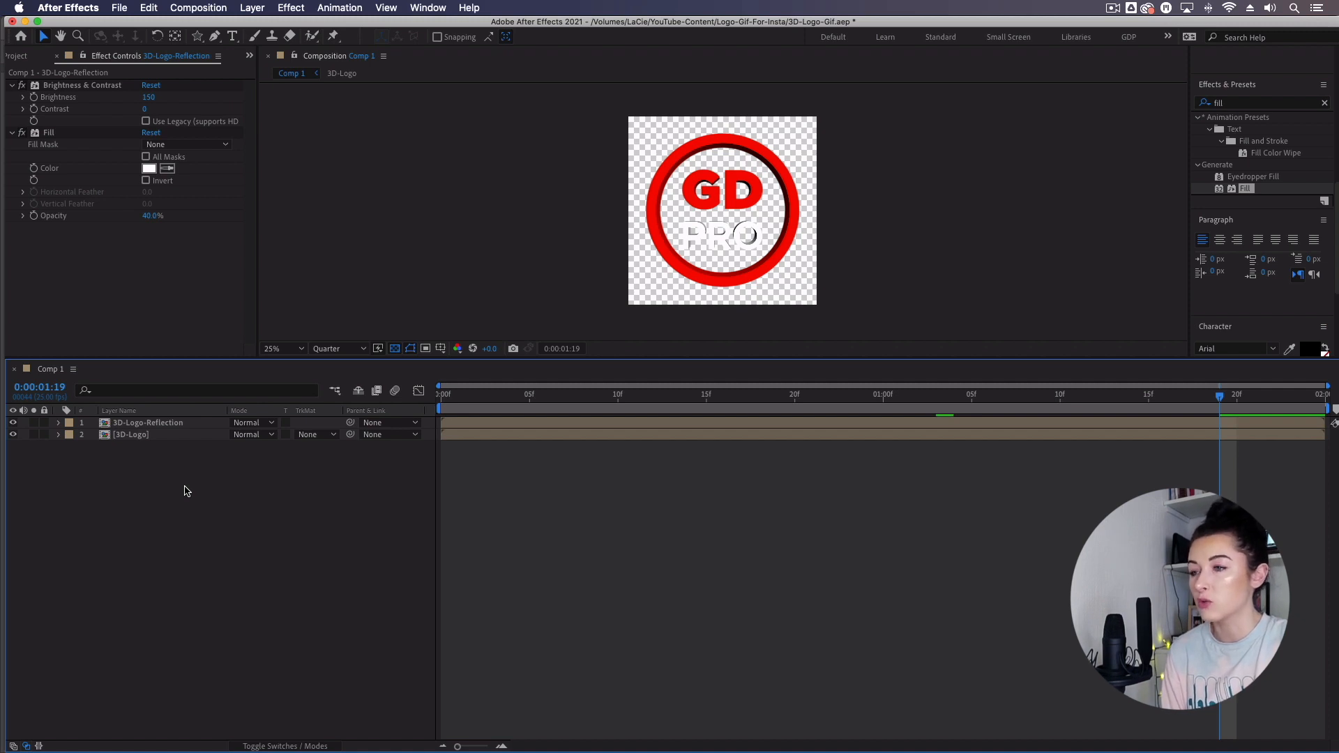
Create a 1080 × 1080 px pale gray solid in Comp 1 and place it beneath the 3D-Logo layer
{"action": "left_click", "coordinate": [150, 469]}
{"action": "right_click", "coordinate": [157, 475]}
{"action": "mouse_move", "coordinate": [184, 484]}
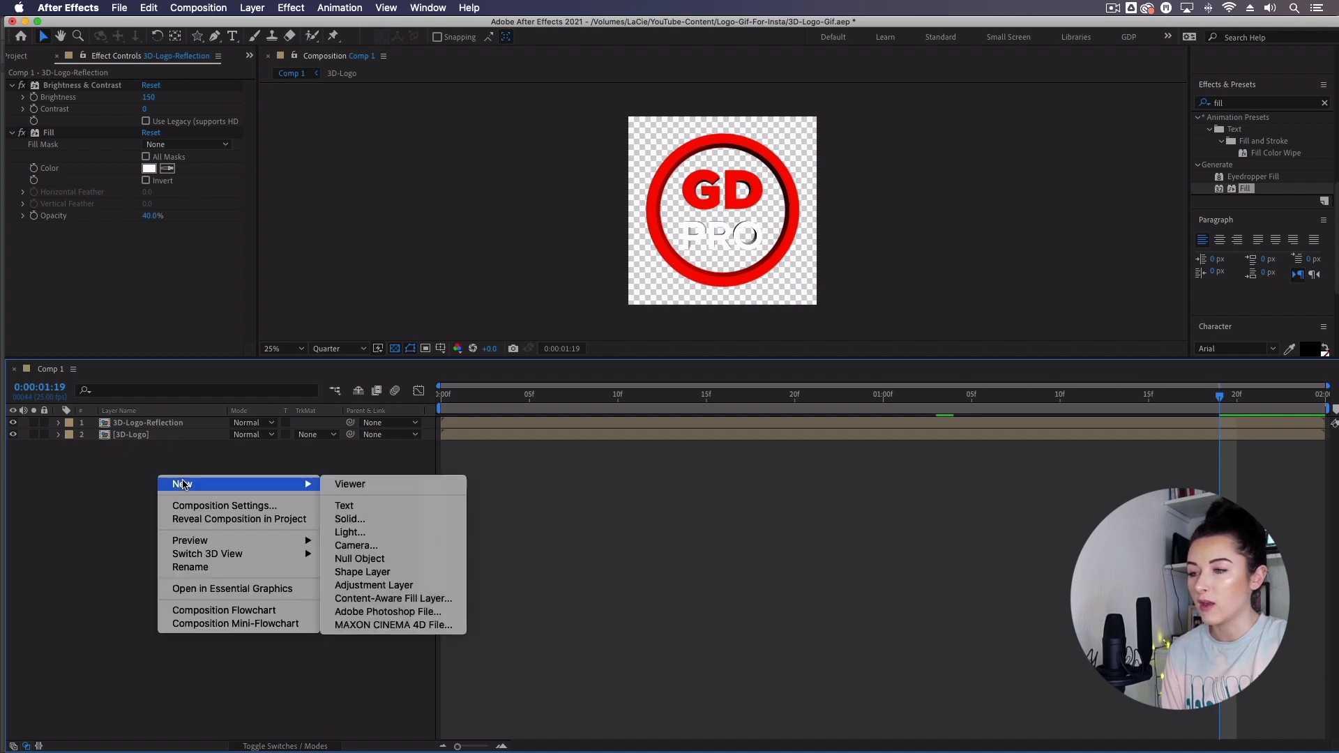
{"action": "left_click", "coordinate": [349, 519]}
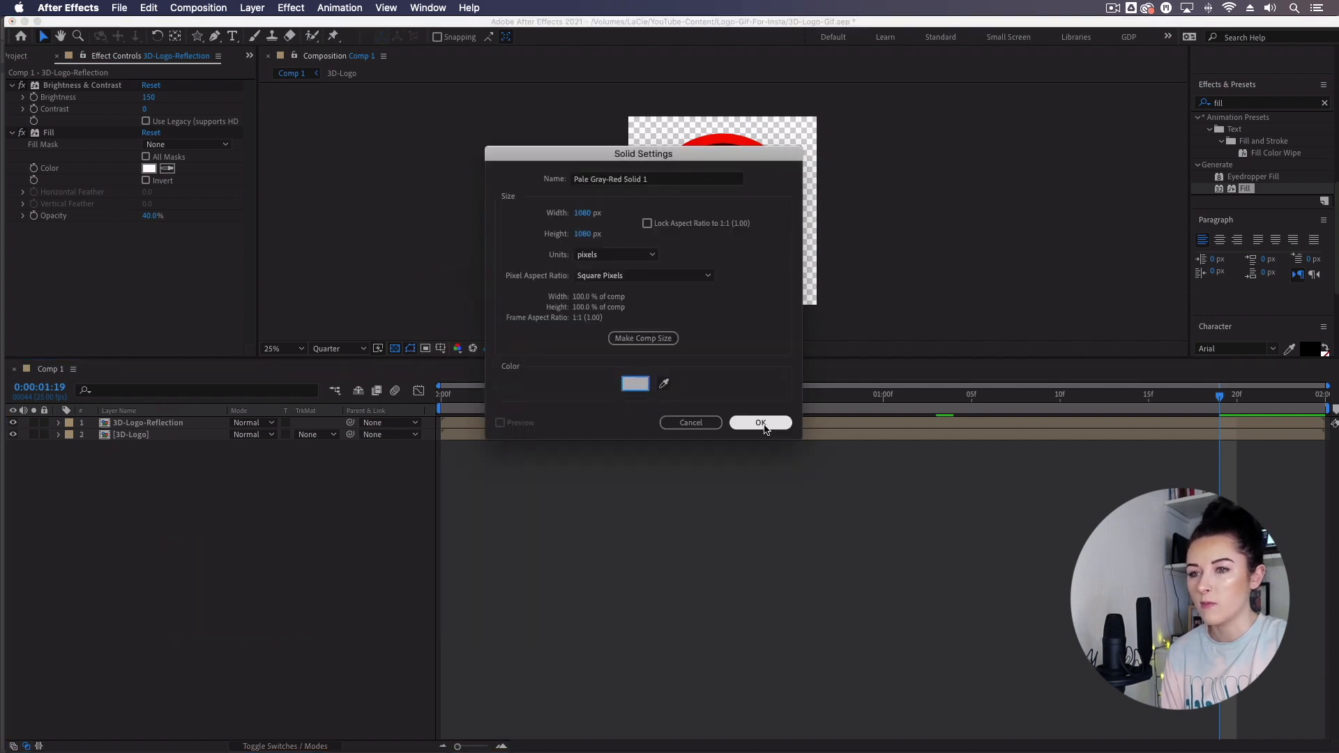
{"action": "left_click", "coordinate": [761, 424]}
{"action": "left_click_drag", "start_coordinate": [147, 425], "coordinate": [166, 455]}
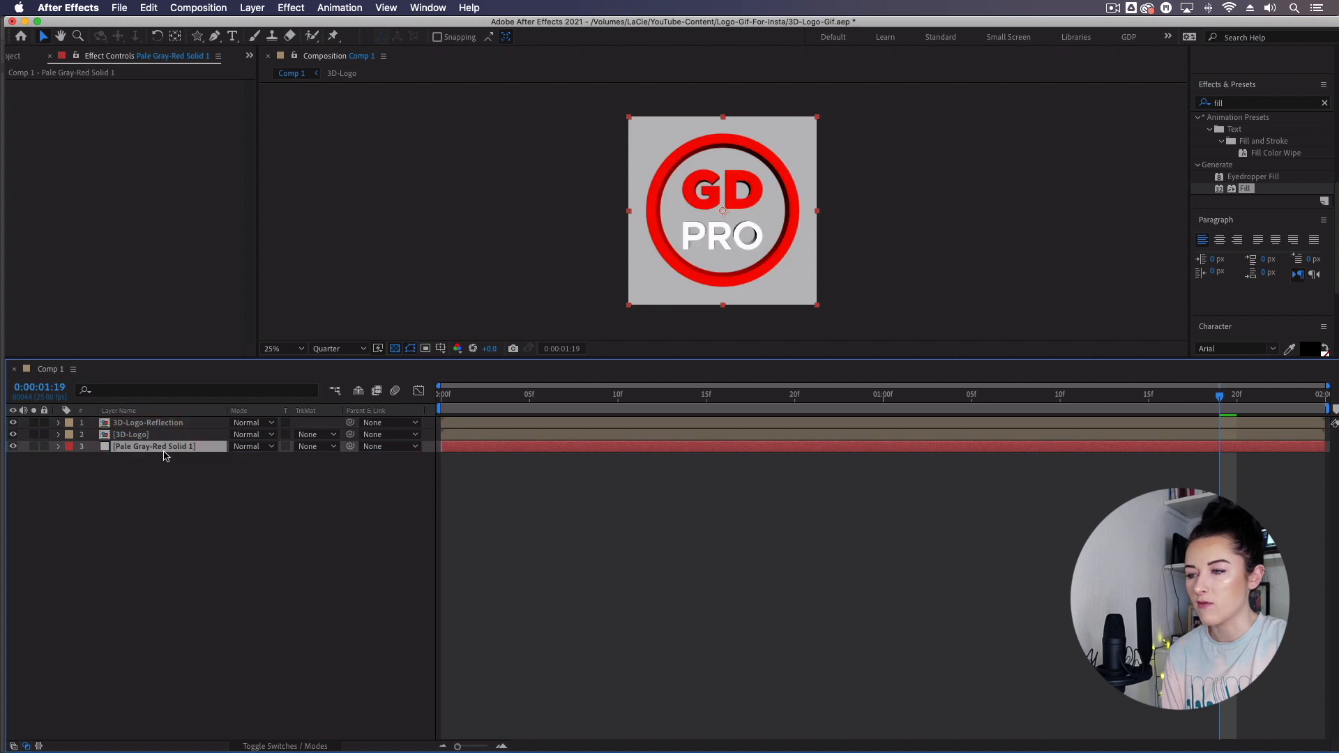
Rename the gray solid layer as BG
{"action": "key", "text": "Return"}
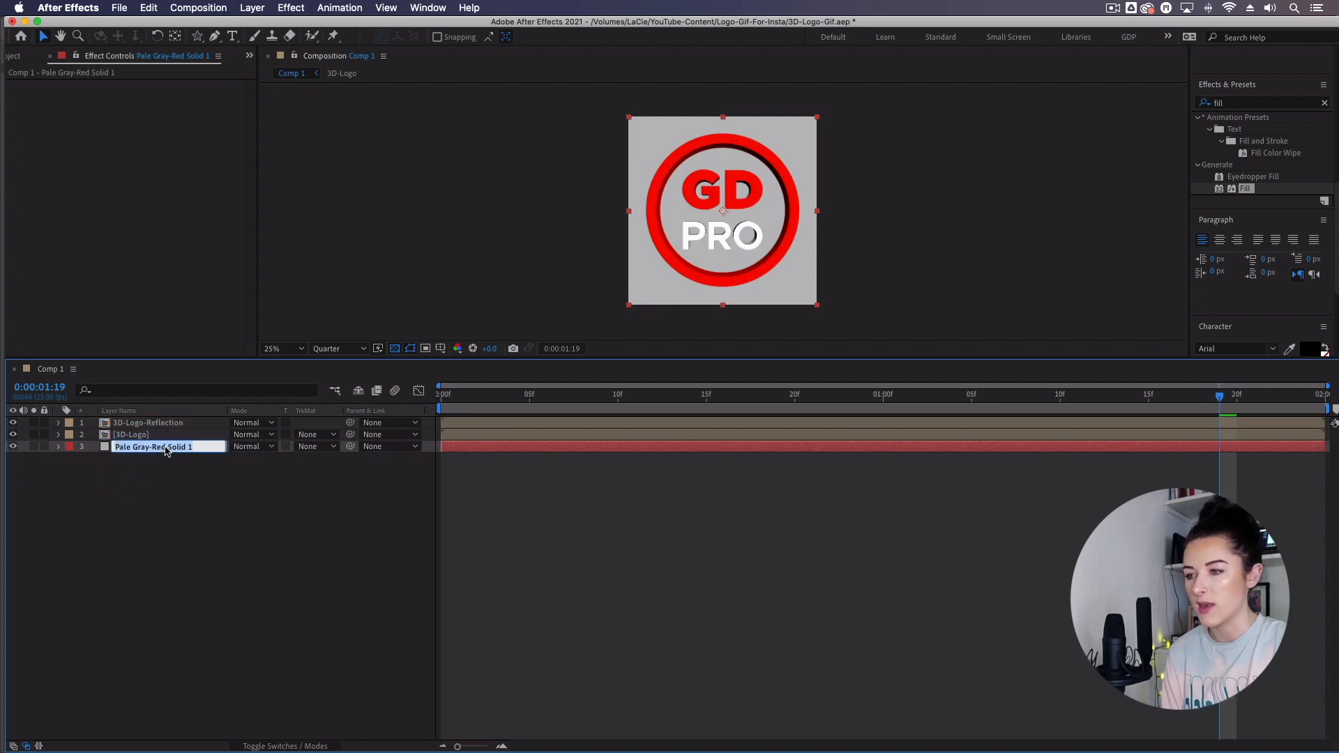
{"action": "type", "text": "BG"}
{"action": "key", "text": "Return"}
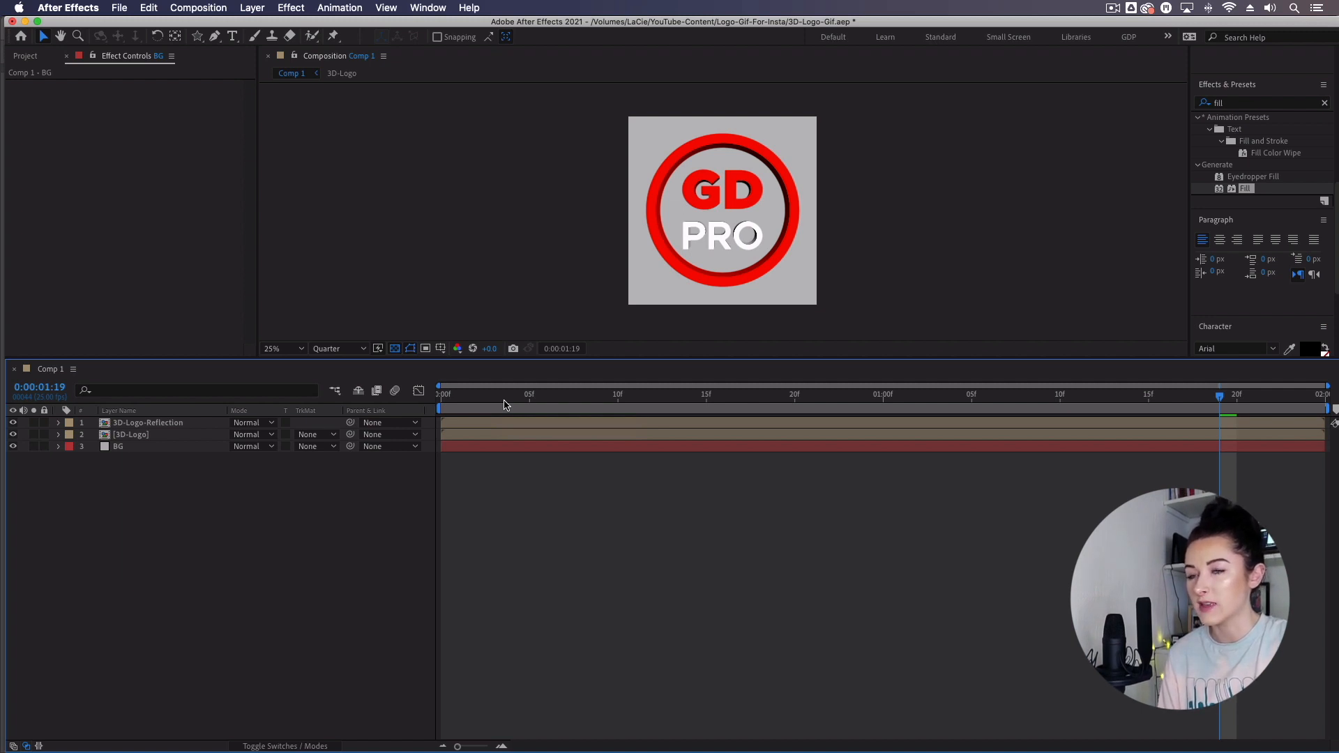
Send Comp 1 to the Media Encoder queue and confirm its export format as Animated GIF
{"action": "left_click", "coordinate": [198, 8]}
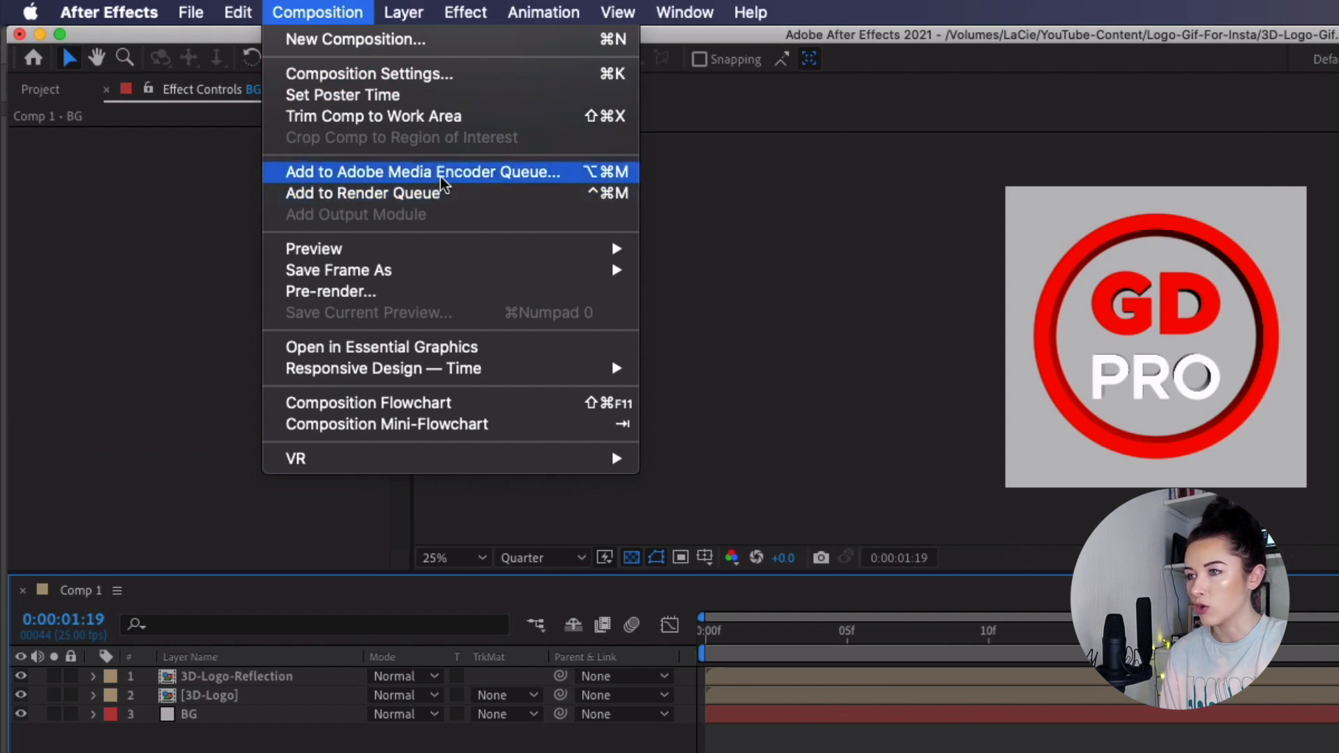
{"action": "left_click", "coordinate": [441, 179]}
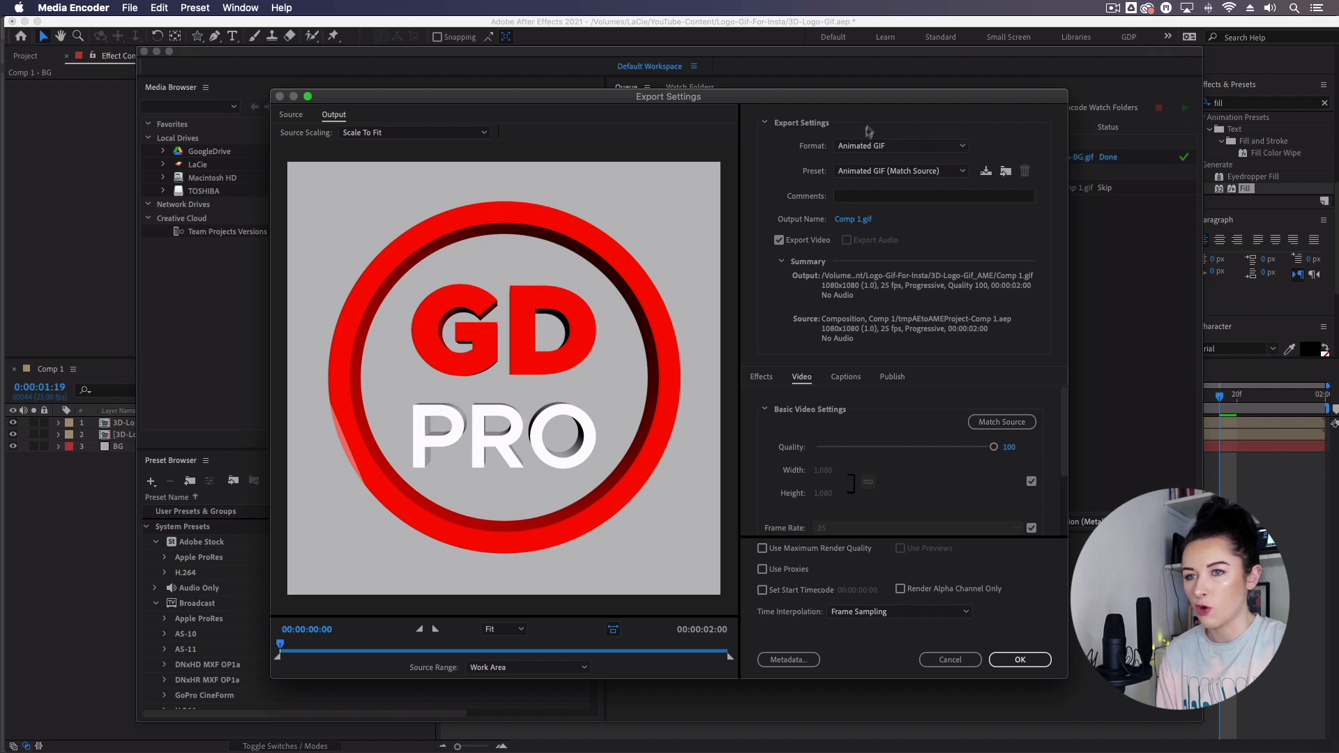
{"action": "left_click", "coordinate": [873, 145]}
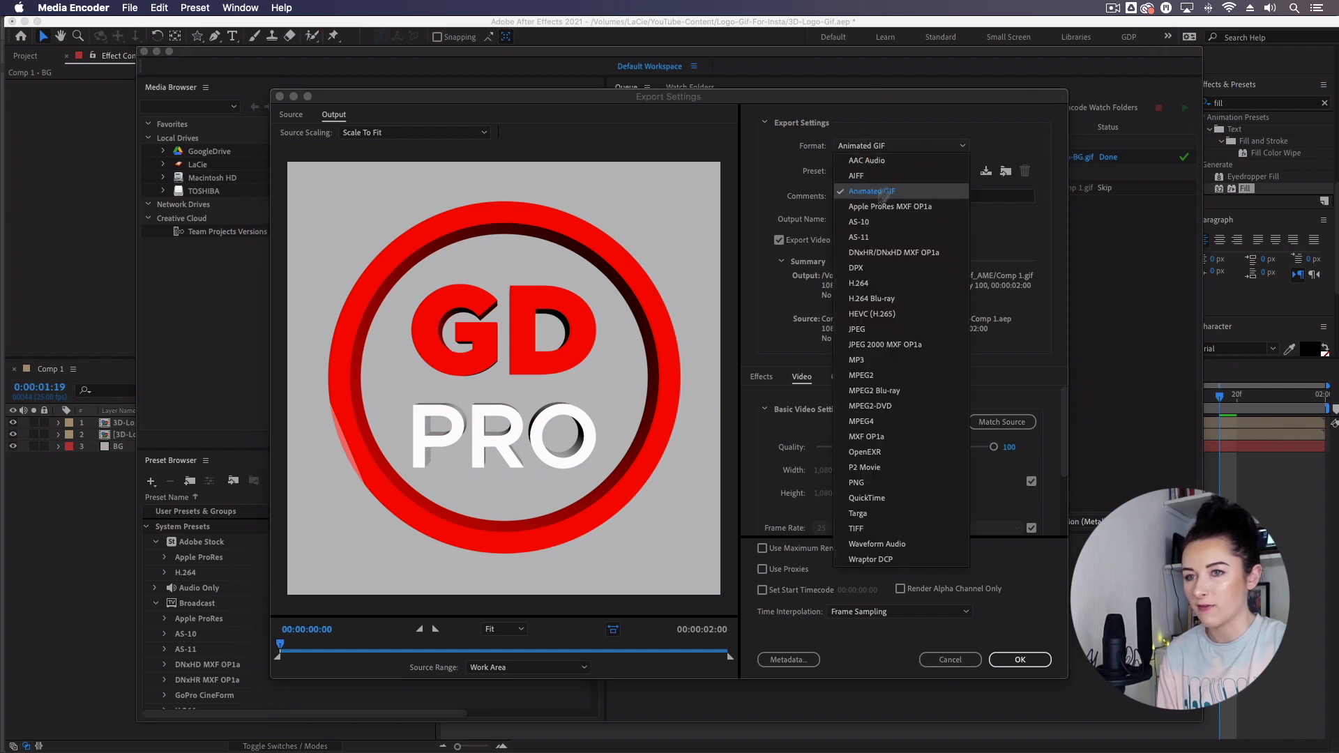
{"action": "left_click", "coordinate": [872, 191]}
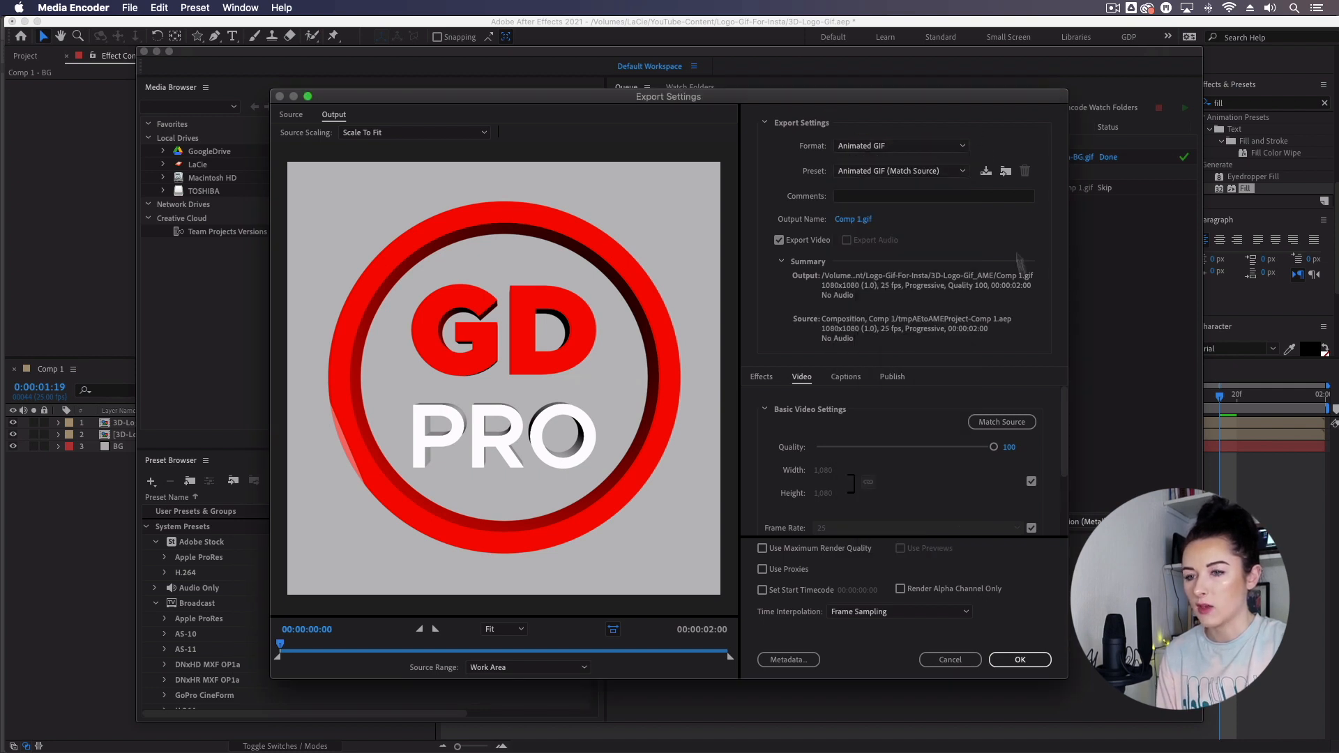
{"action": "left_click", "coordinate": [1021, 660]}
Name the GIF output Logo-with-Background in the Exports folder and start the encoding queue
{"action": "left_click", "coordinate": [1071, 189]}
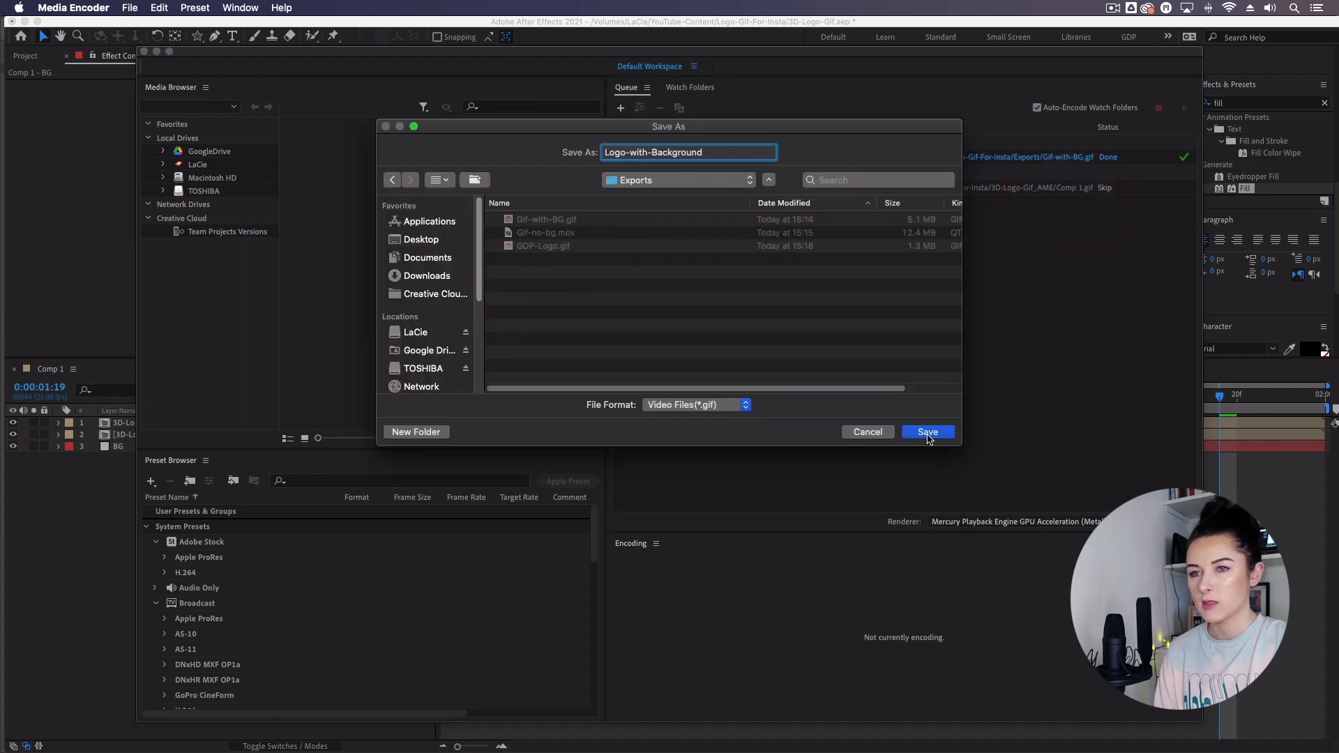
{"action": "left_click", "coordinate": [928, 432]}
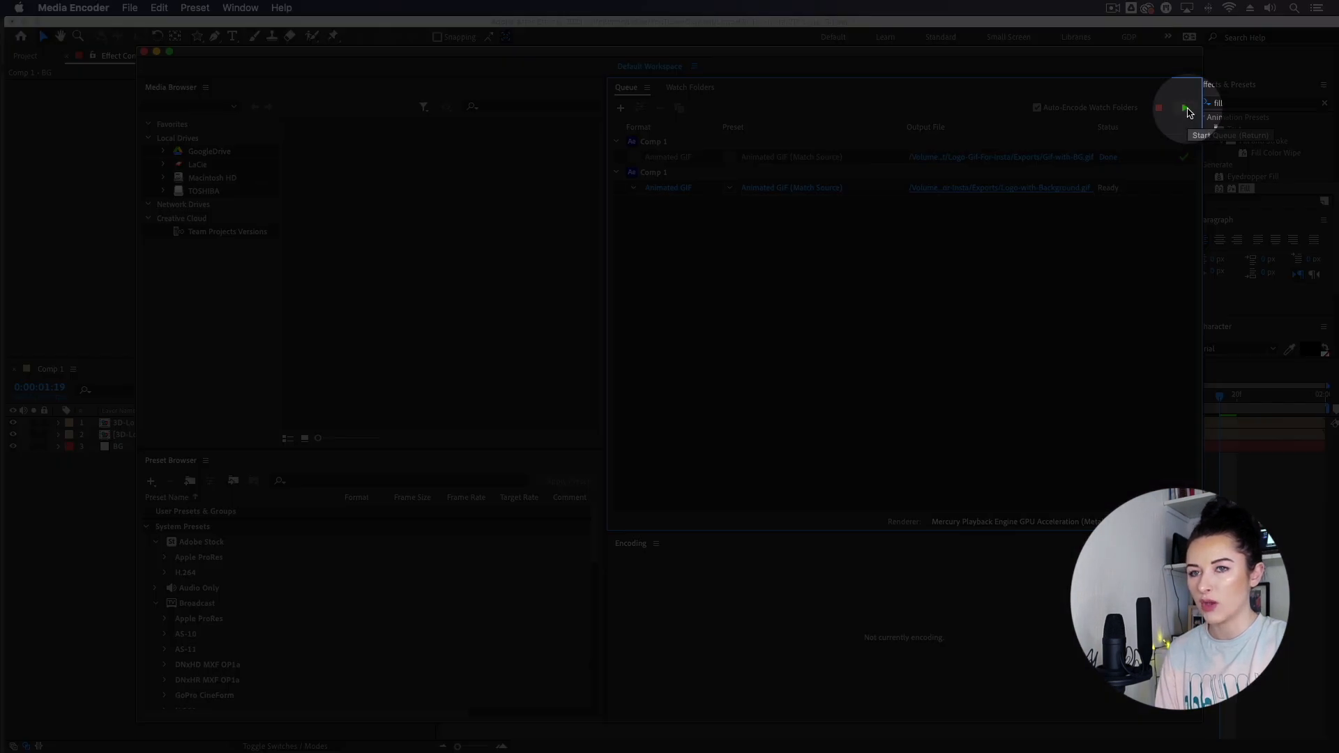
{"action": "left_click", "coordinate": [1186, 110]}
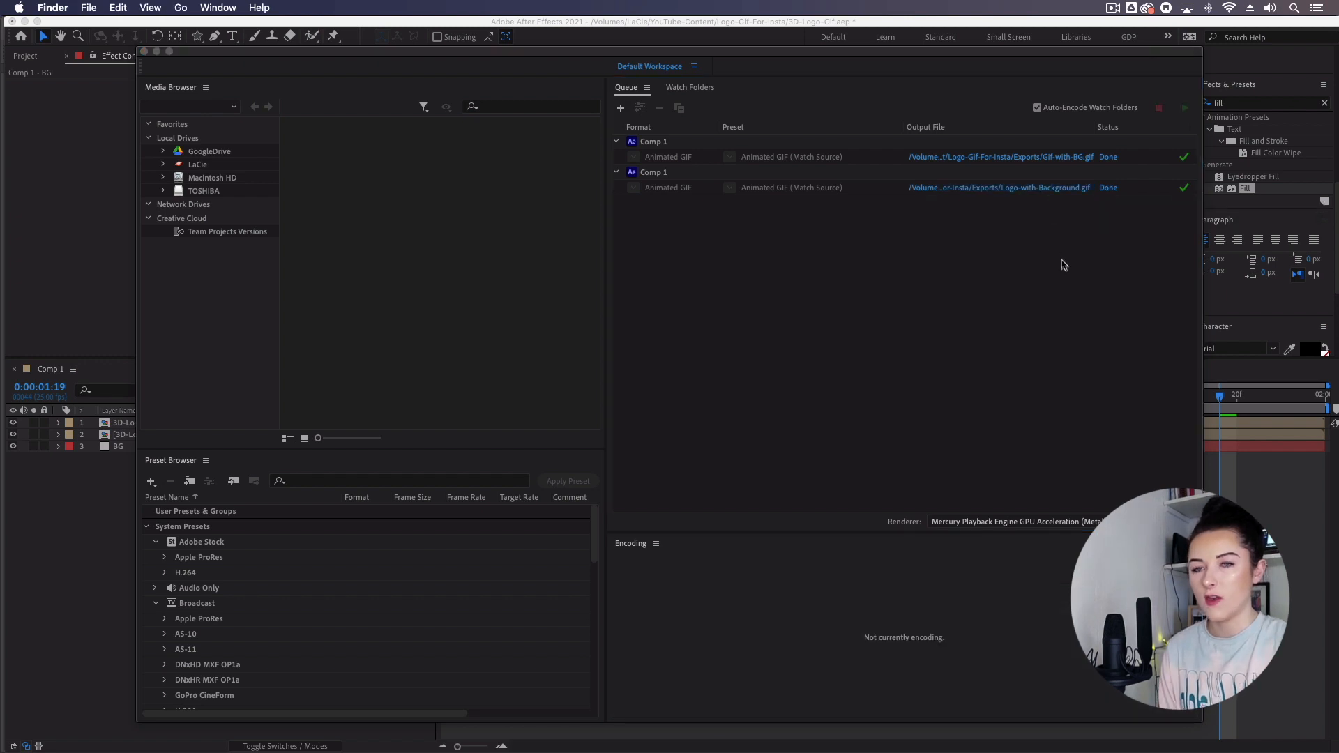
Show the exported Logo-with-Background.gif in its folder and open it in another application to preview the animation
{"action": "left_click", "coordinate": [1019, 192]}
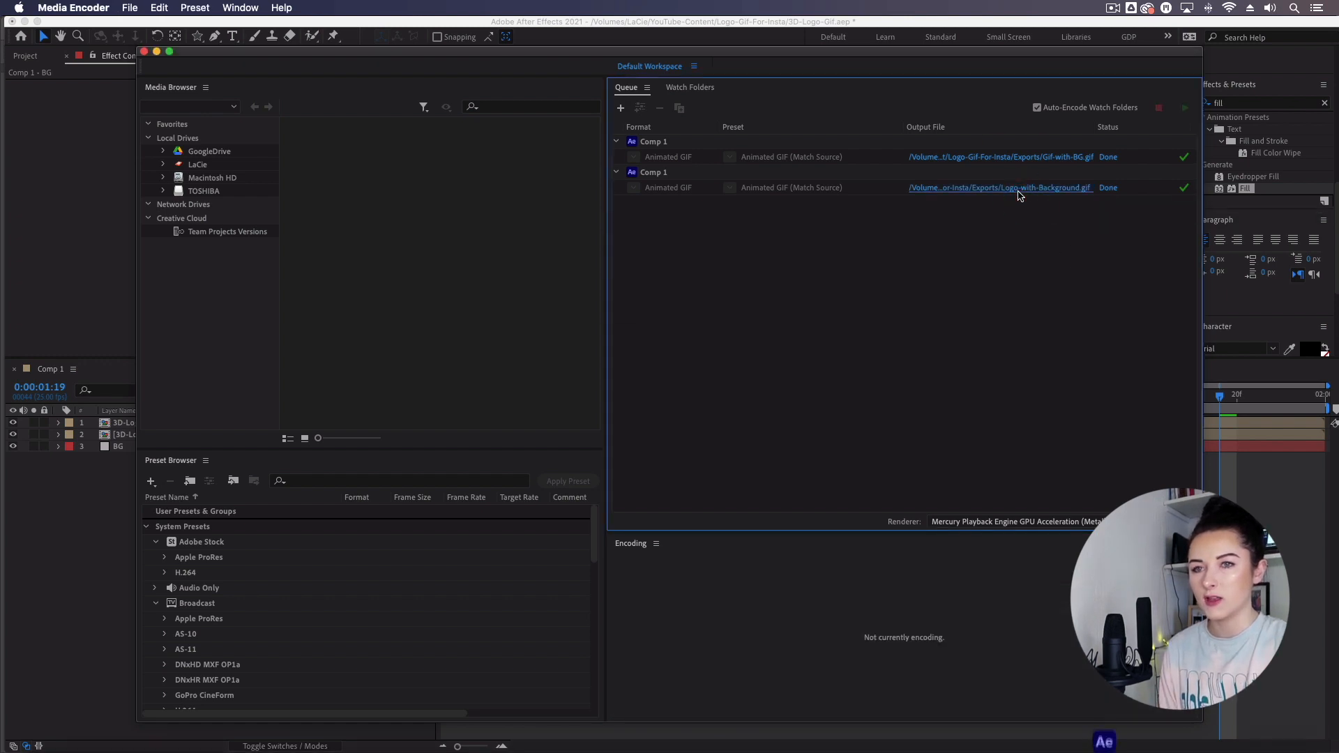
{"action": "right_click", "coordinate": [584, 270]}
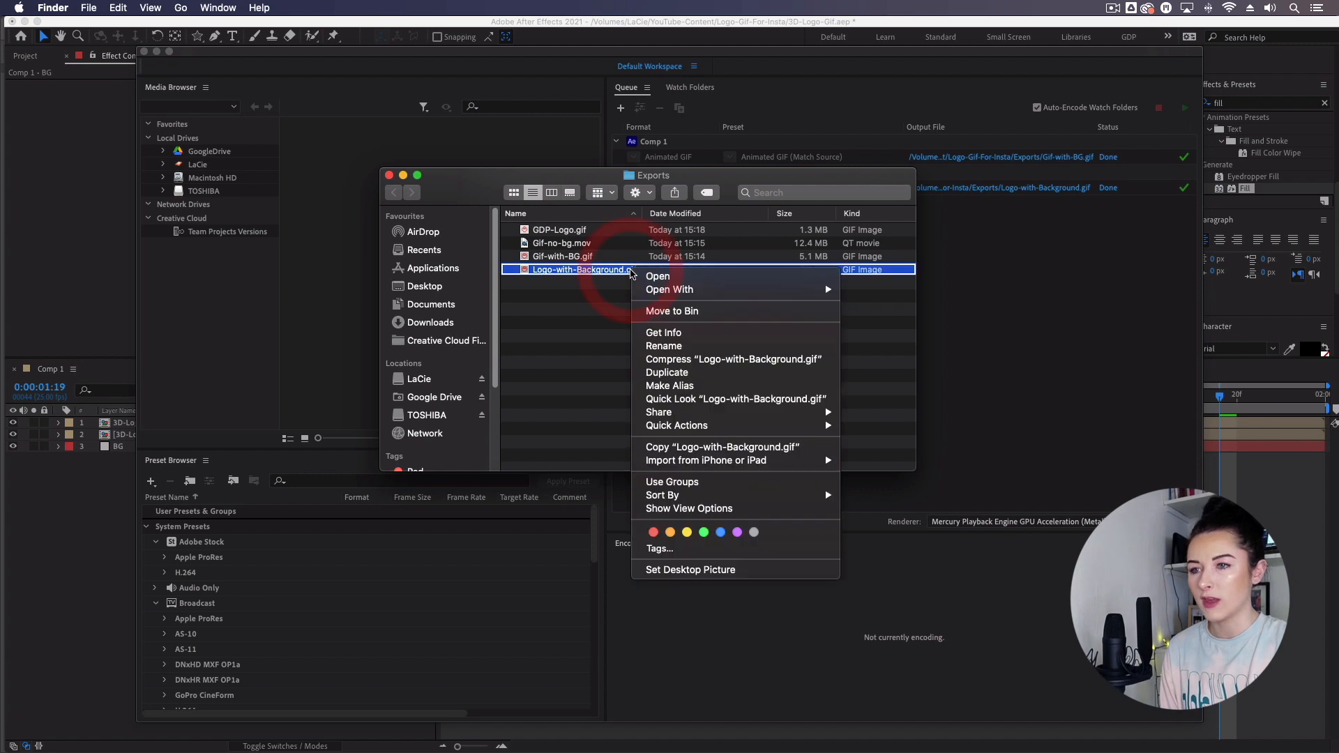
{"action": "mouse_move", "coordinate": [739, 289]}
{"action": "left_click", "coordinate": [914, 358]}
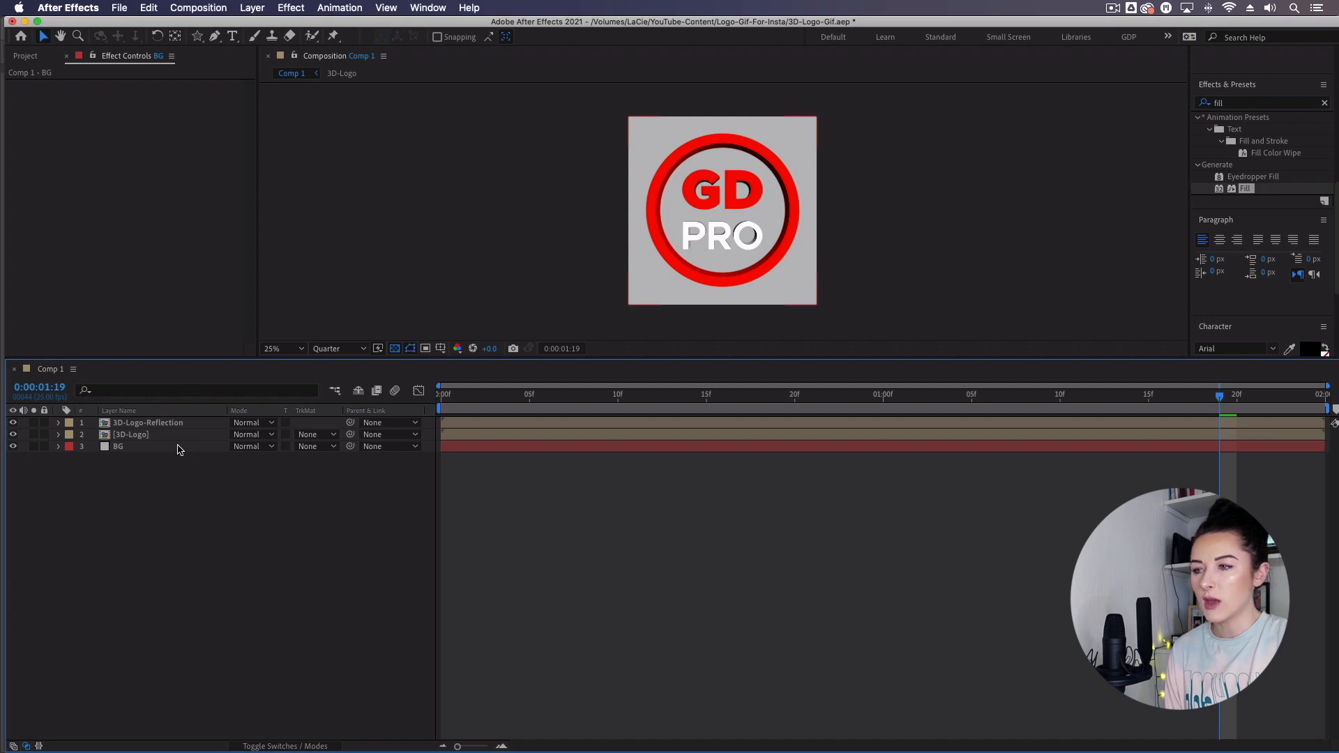
Back in After Effects, delete the BG layer from Comp 1
{"action": "left_click", "coordinate": [178, 448]}
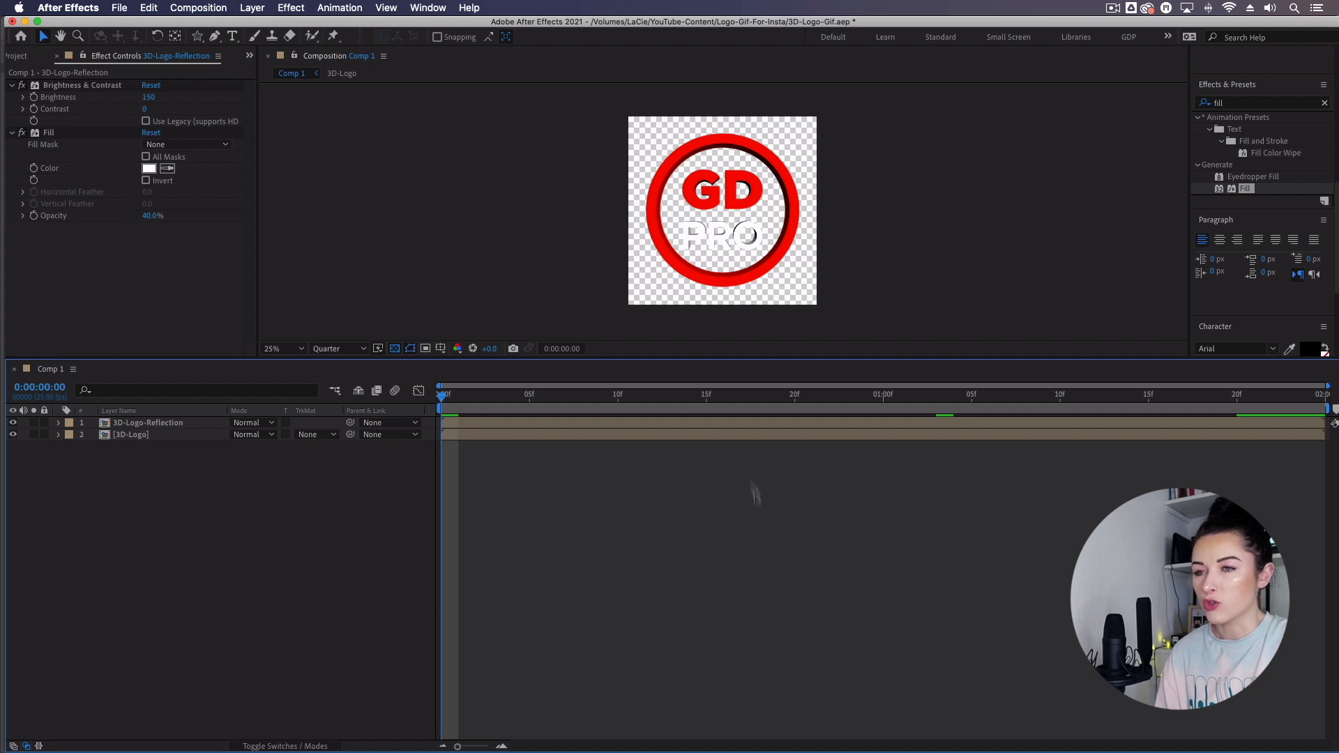
{"action": "left_click", "coordinate": [549, 547]}
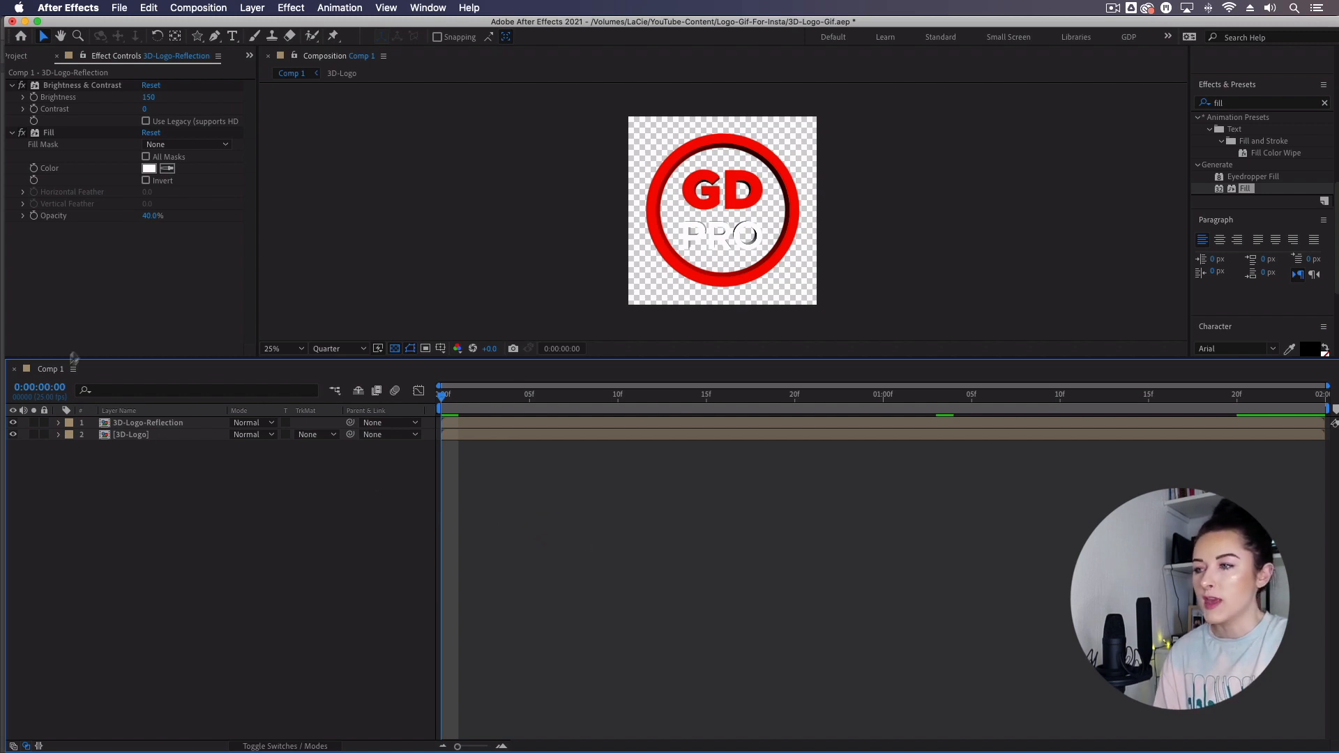
{"action": "left_click", "coordinate": [54, 370]}
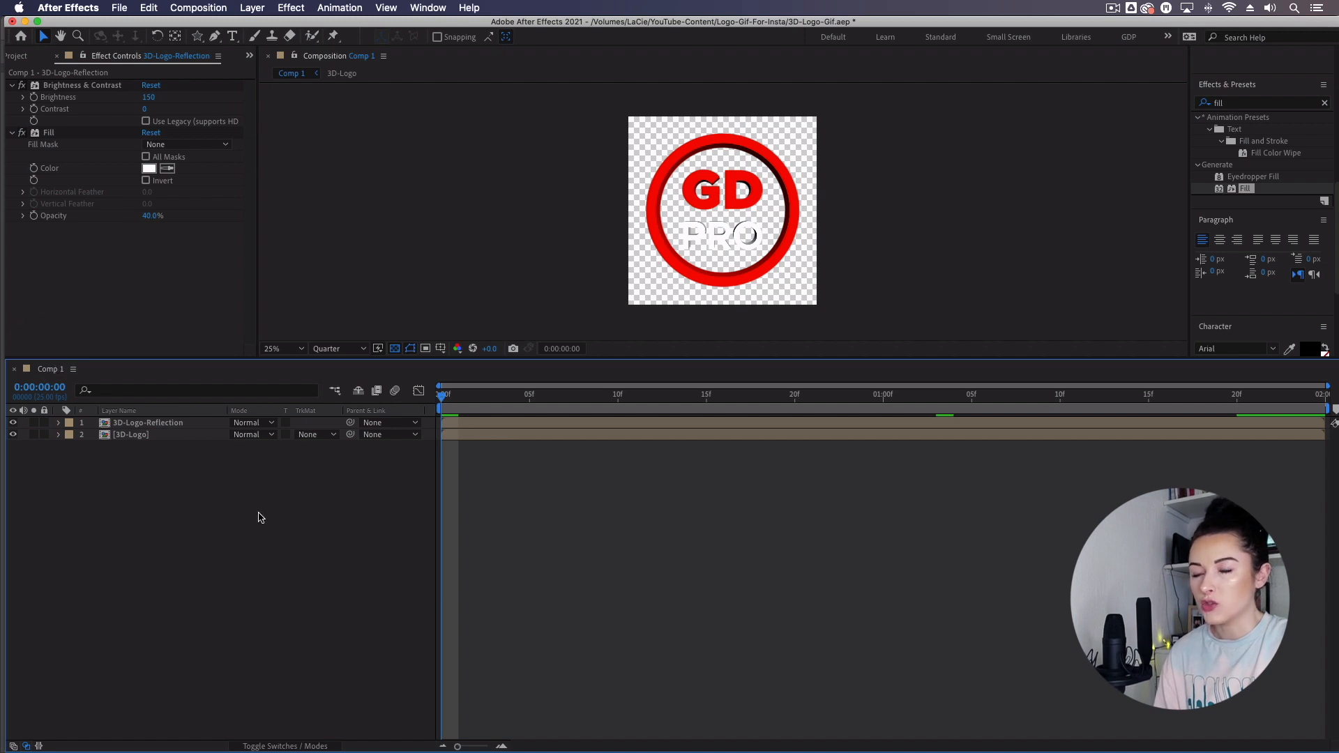
Add Comp 1 to the Render Queue and set the QuickTime output module's channels to RGB + Alpha
{"action": "left_click", "coordinate": [206, 9]}
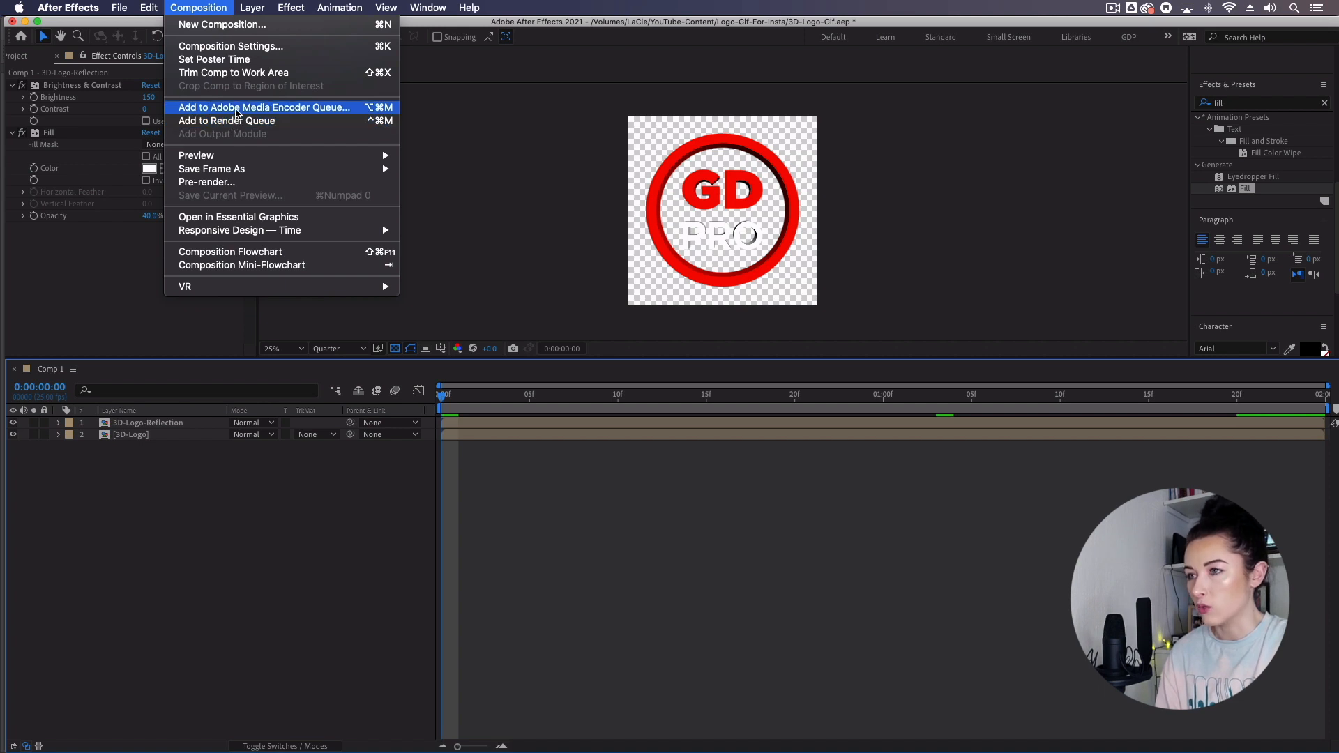
{"action": "left_click", "coordinate": [236, 120]}
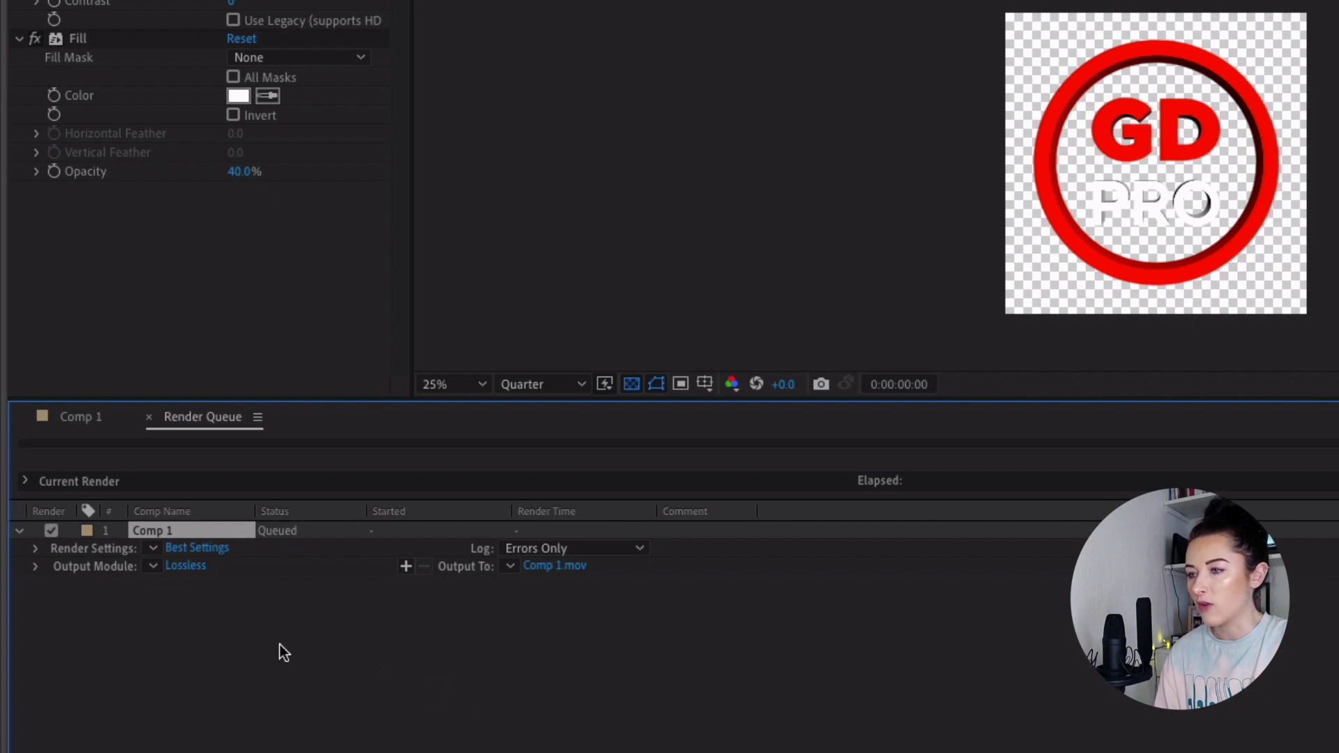
{"action": "left_click", "coordinate": [191, 567]}
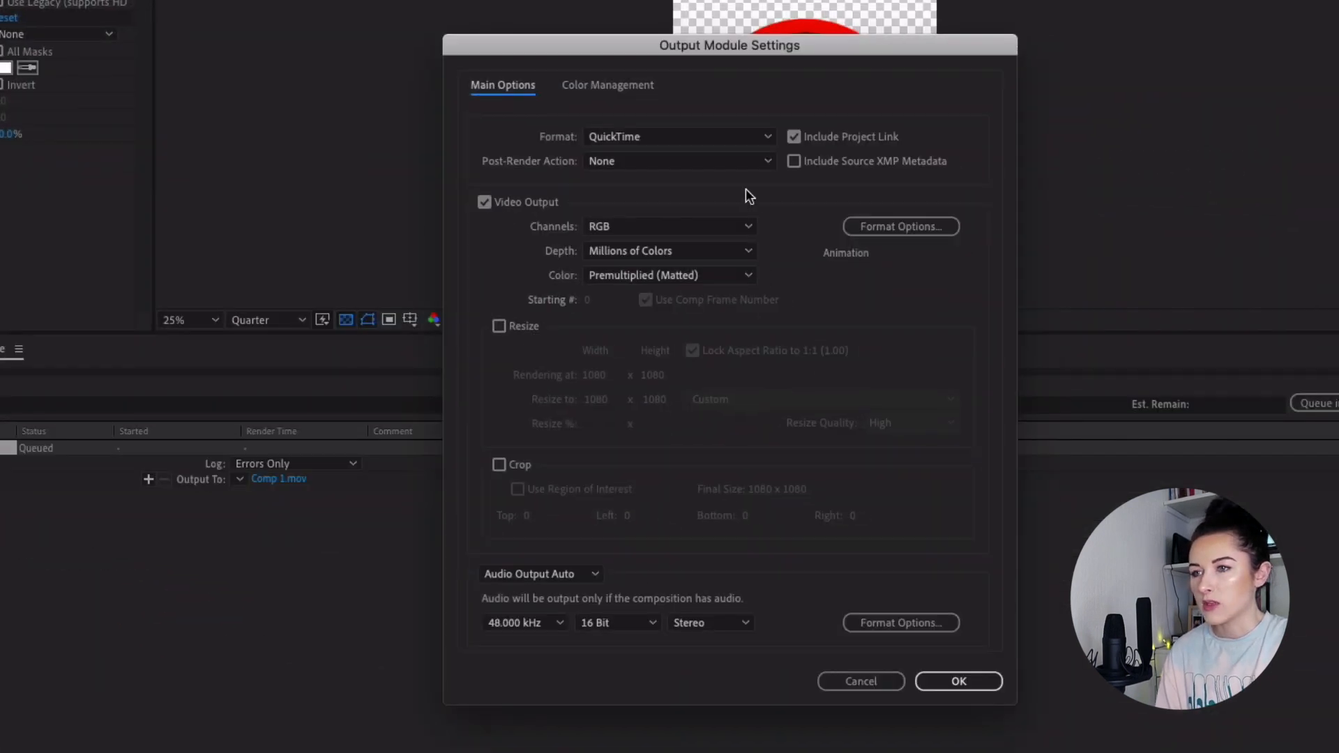
{"action": "left_click", "coordinate": [733, 222]}
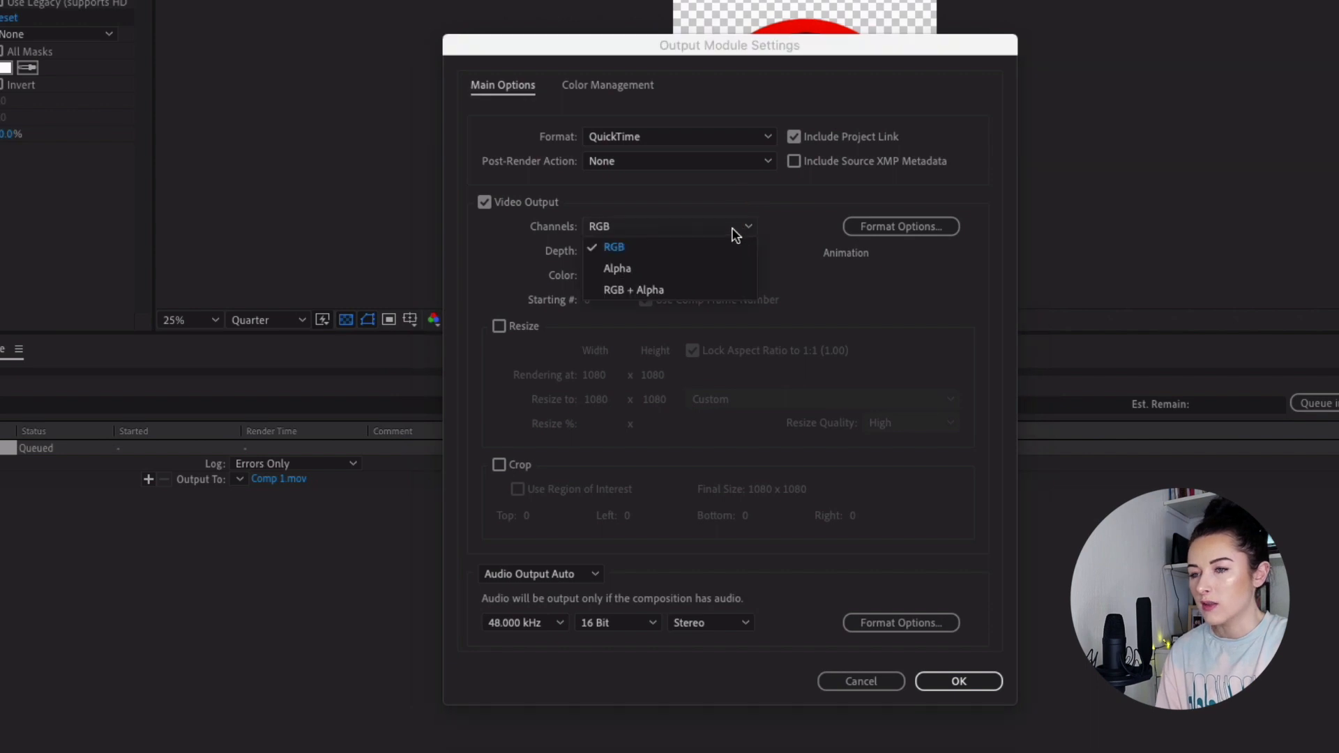
{"action": "left_click", "coordinate": [715, 289]}
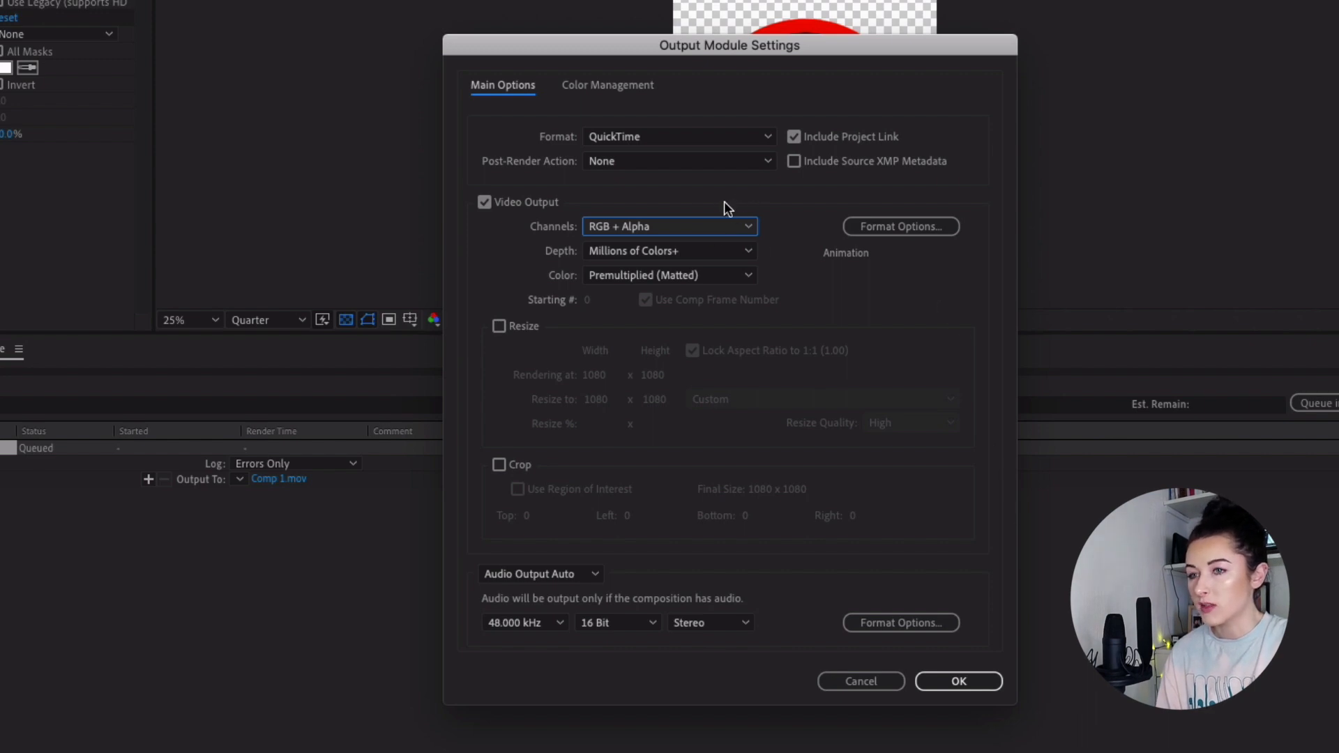
{"action": "left_click", "coordinate": [994, 682]}
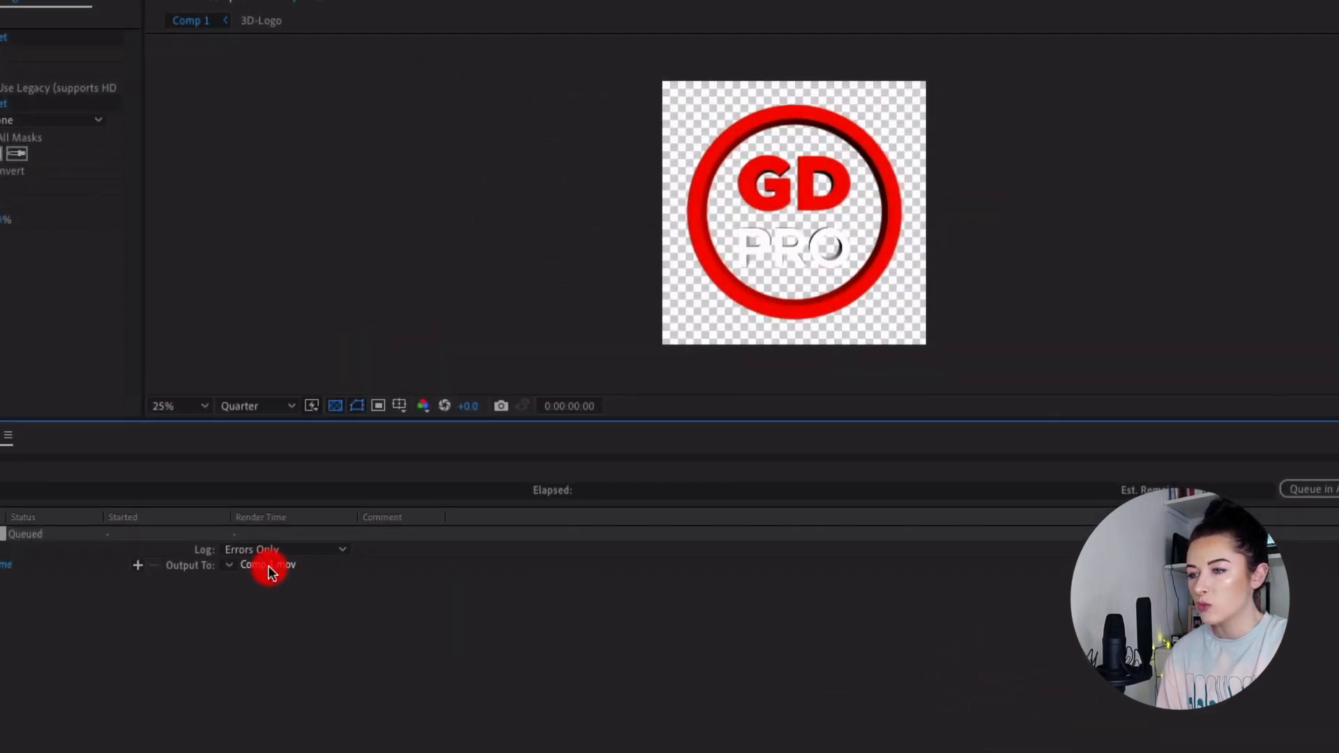
Name the movie output logo-no-bg.mov in the Exports folder and render it
{"action": "left_click", "coordinate": [278, 479]}
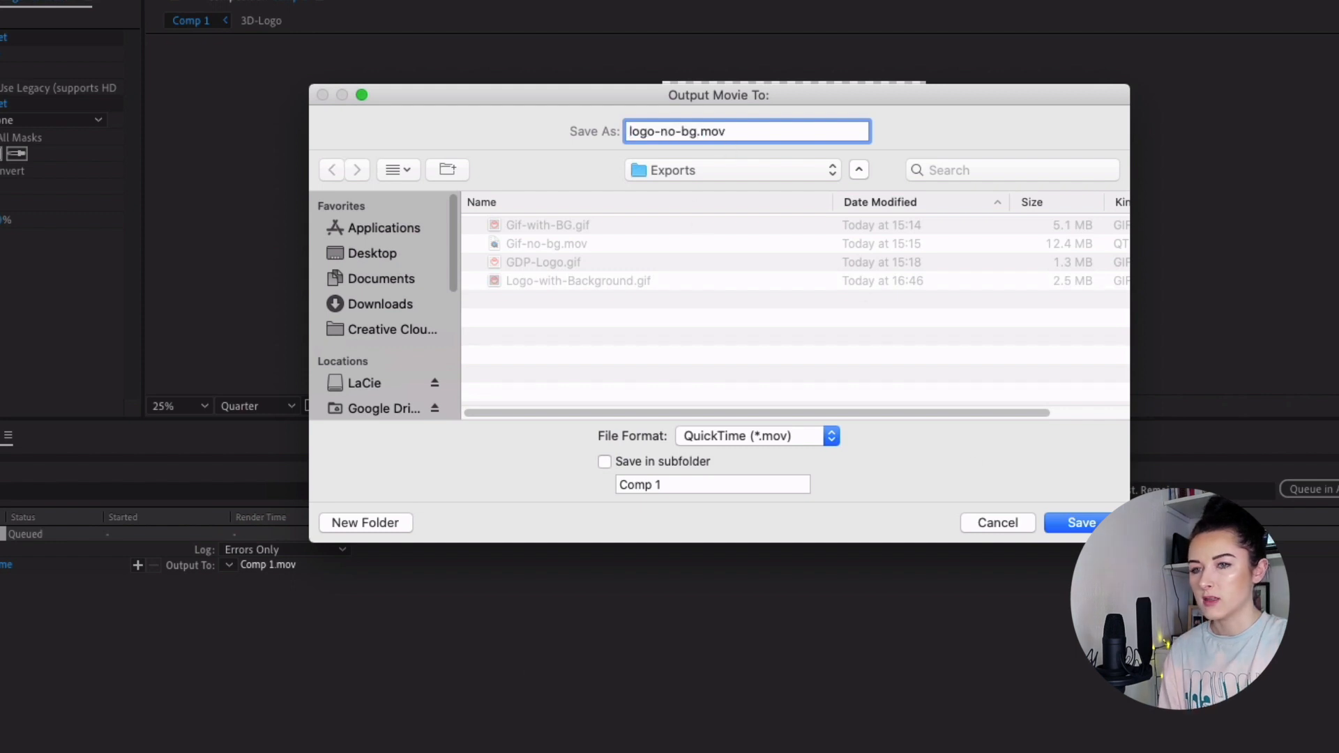
{"action": "left_click", "coordinate": [1102, 522]}
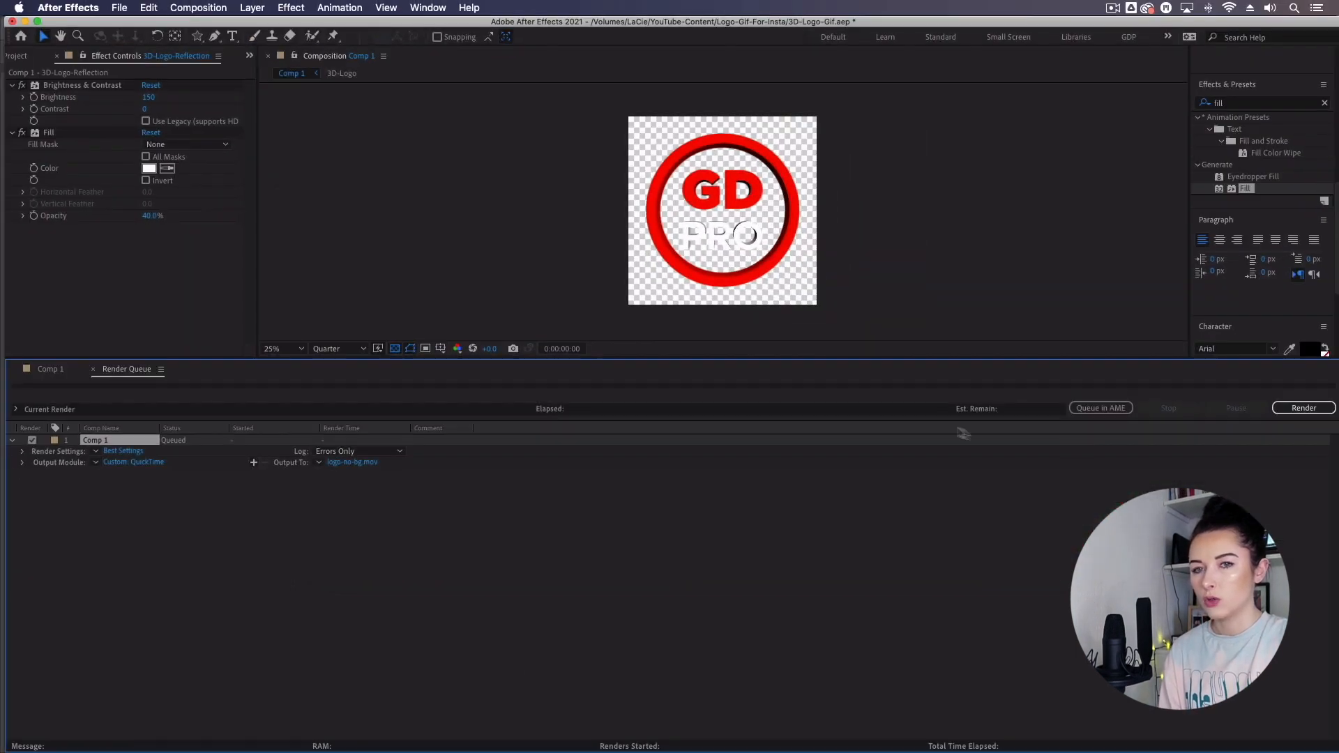
{"action": "left_click", "coordinate": [1304, 408]}
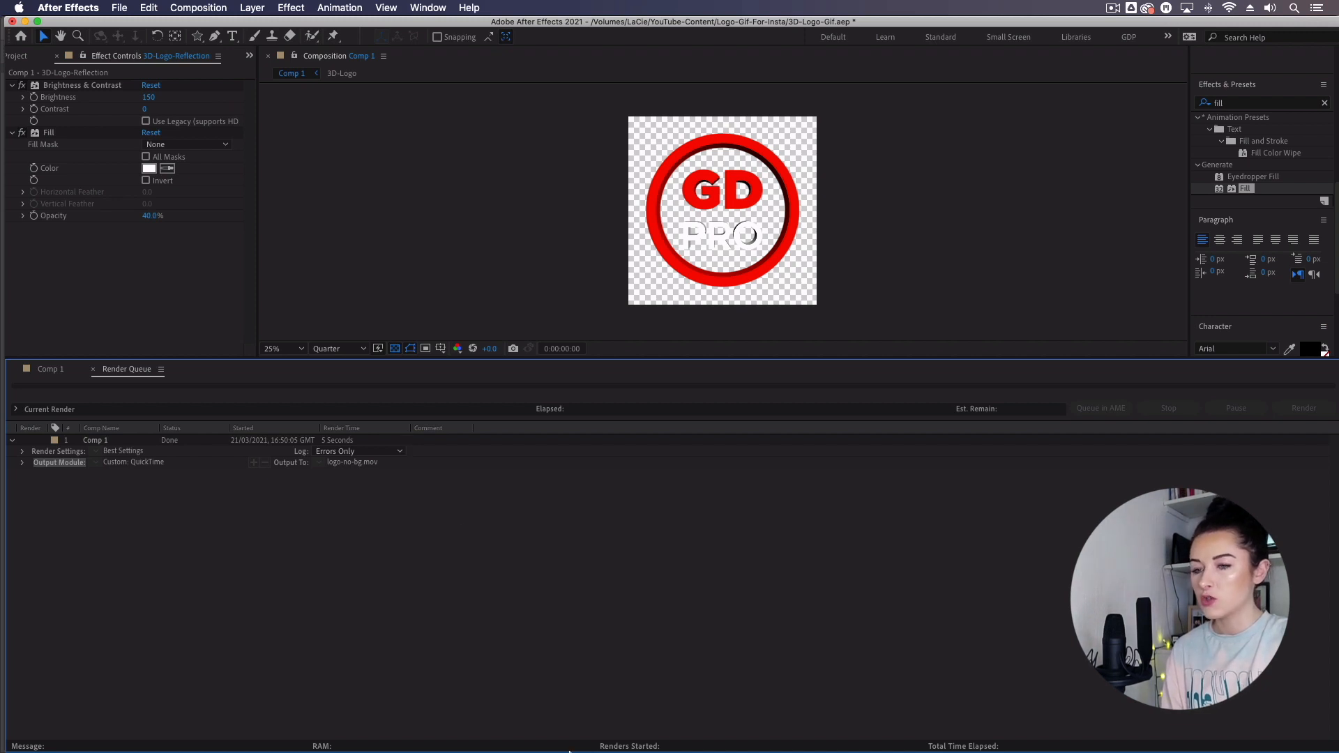
Switch to Photoshop, open logo-no-bg.mov from the Exports folder and scrub through its animation to the end of the timeline
{"action": "left_click", "coordinate": [1049, 741]}
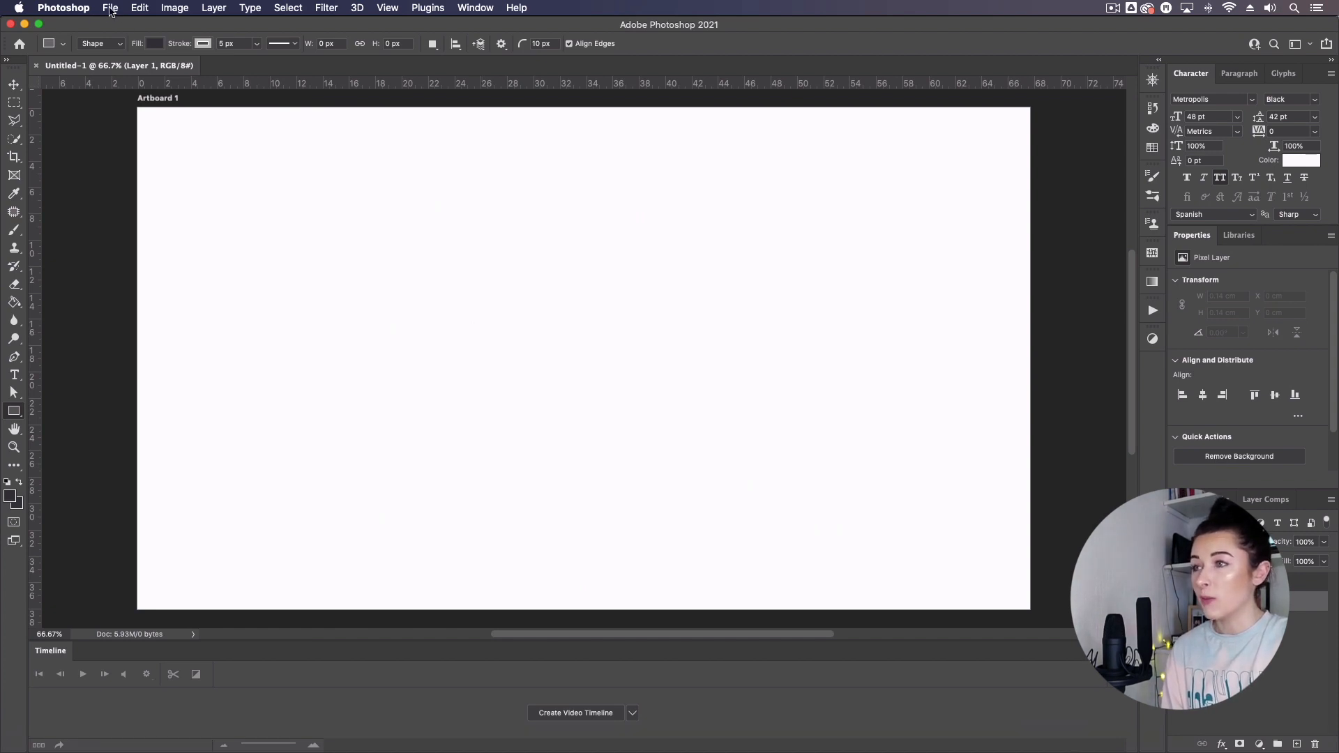
{"action": "left_click", "coordinate": [110, 10]}
{"action": "left_click", "coordinate": [132, 37]}
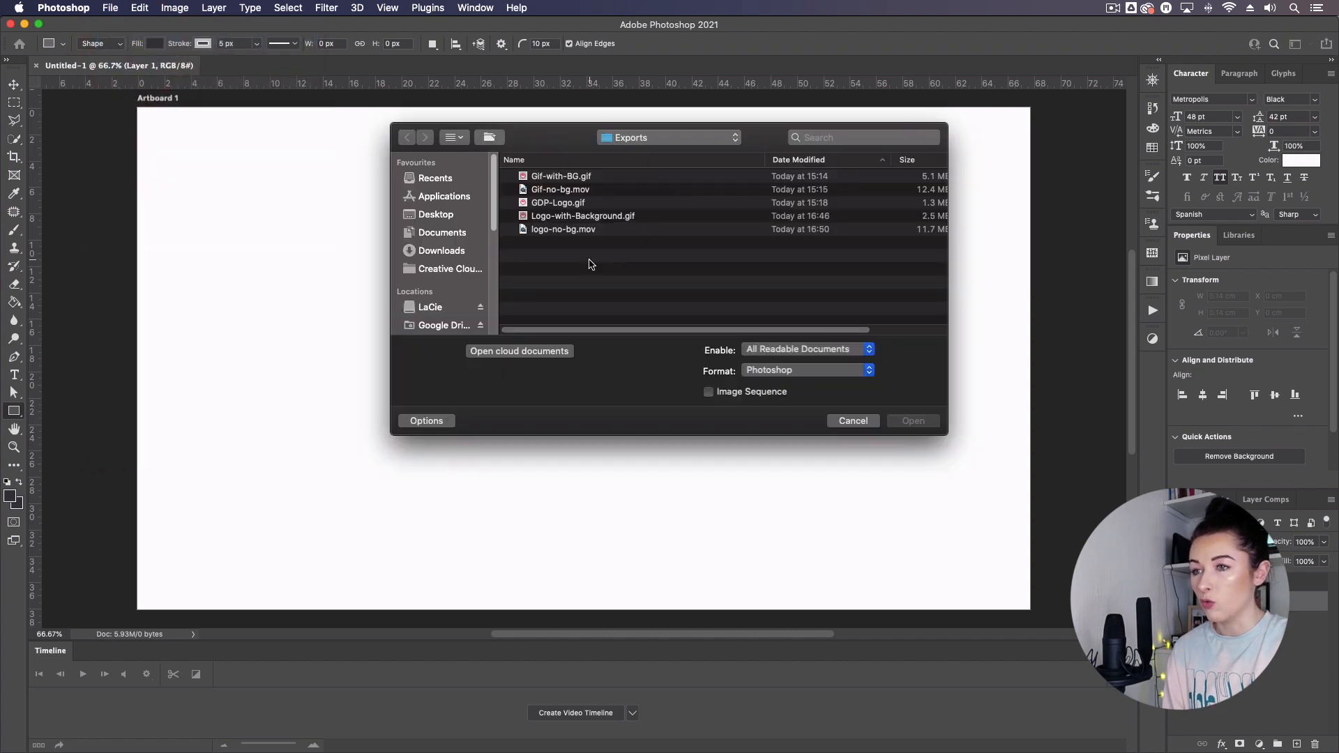
{"action": "left_click", "coordinate": [563, 229]}
{"action": "left_click", "coordinate": [913, 421]}
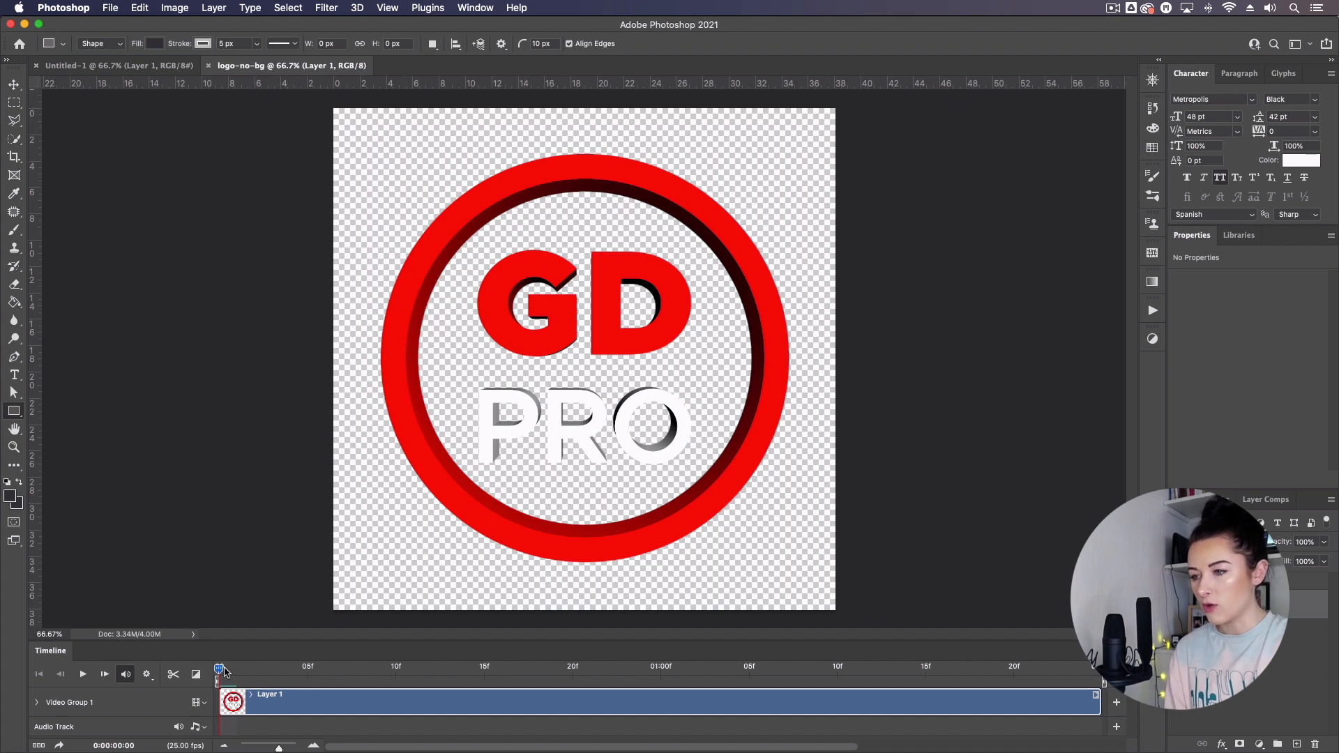
{"action": "left_click_drag", "start_coordinate": [220, 672], "coordinate": [1056, 695]}
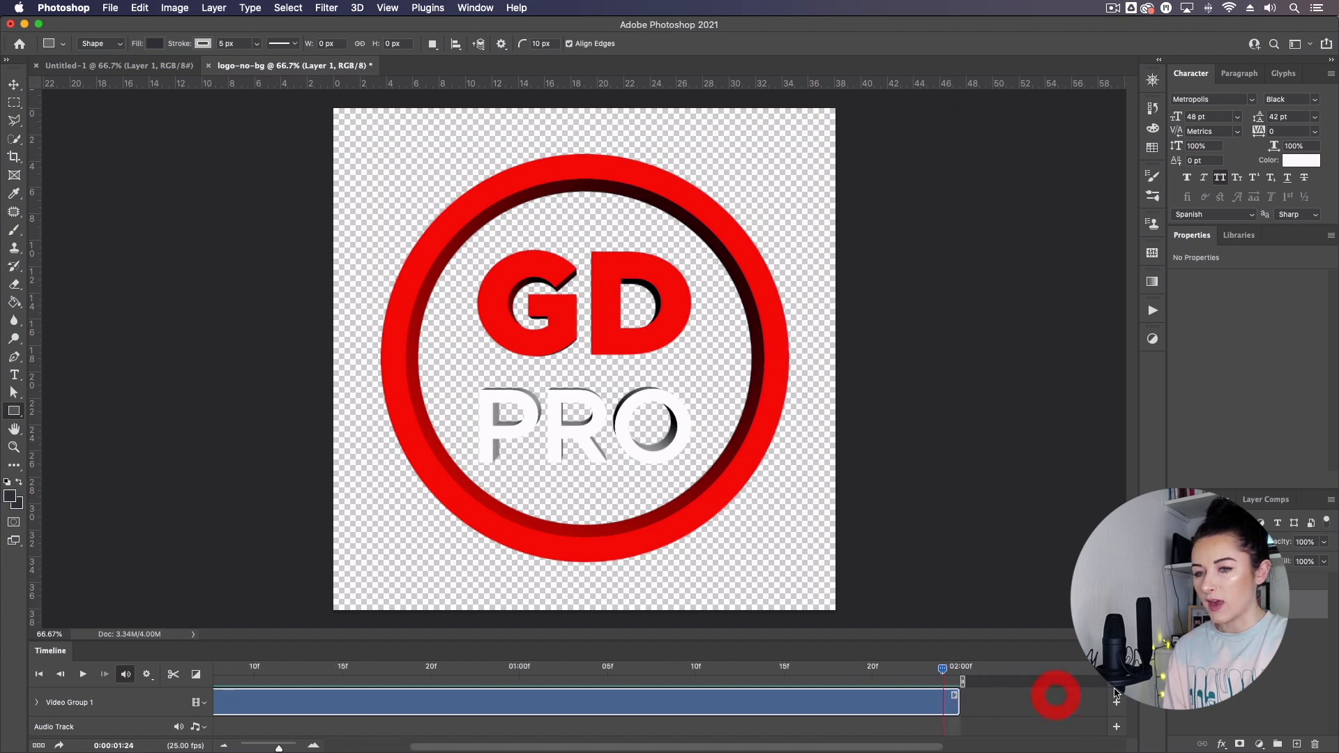
Start a Save for Web export of the logo animation with GIF format and the matte set to None
{"action": "left_click", "coordinate": [106, 8]}
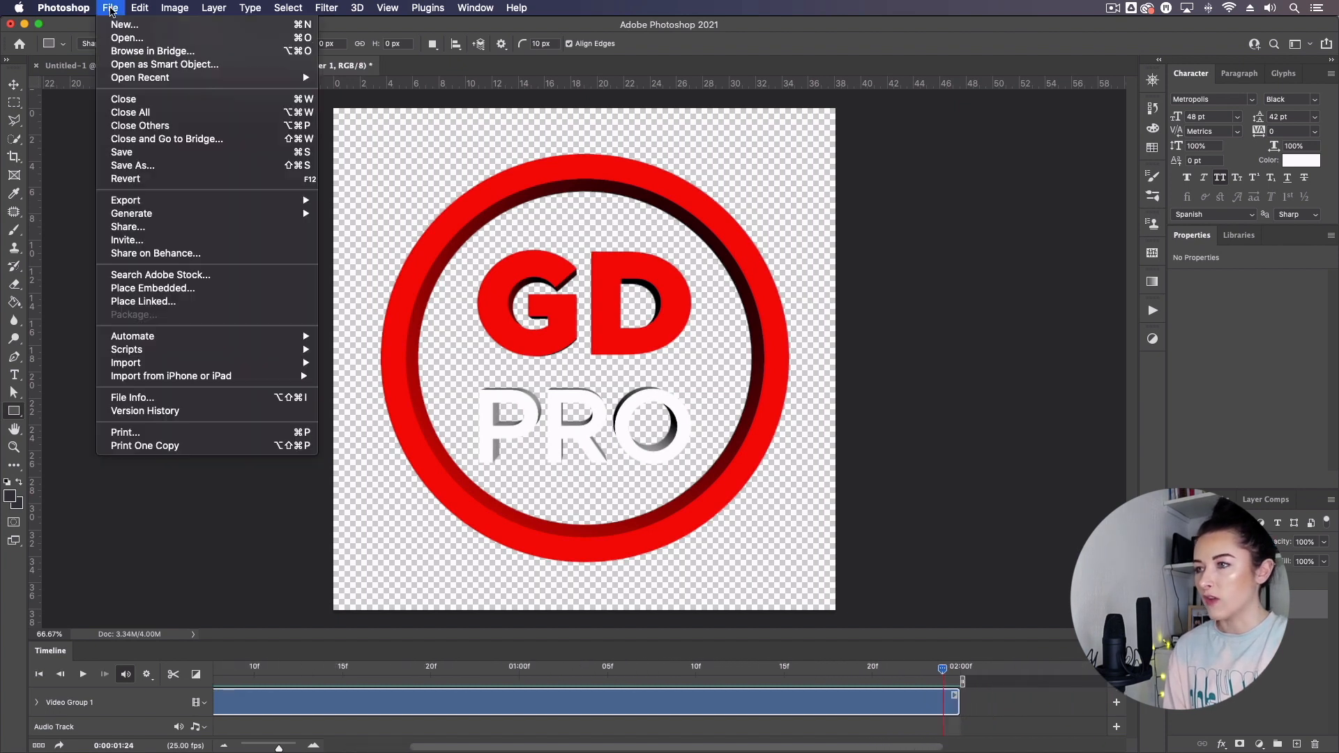
{"action": "mouse_move", "coordinate": [182, 200]}
{"action": "left_click", "coordinate": [427, 262]}
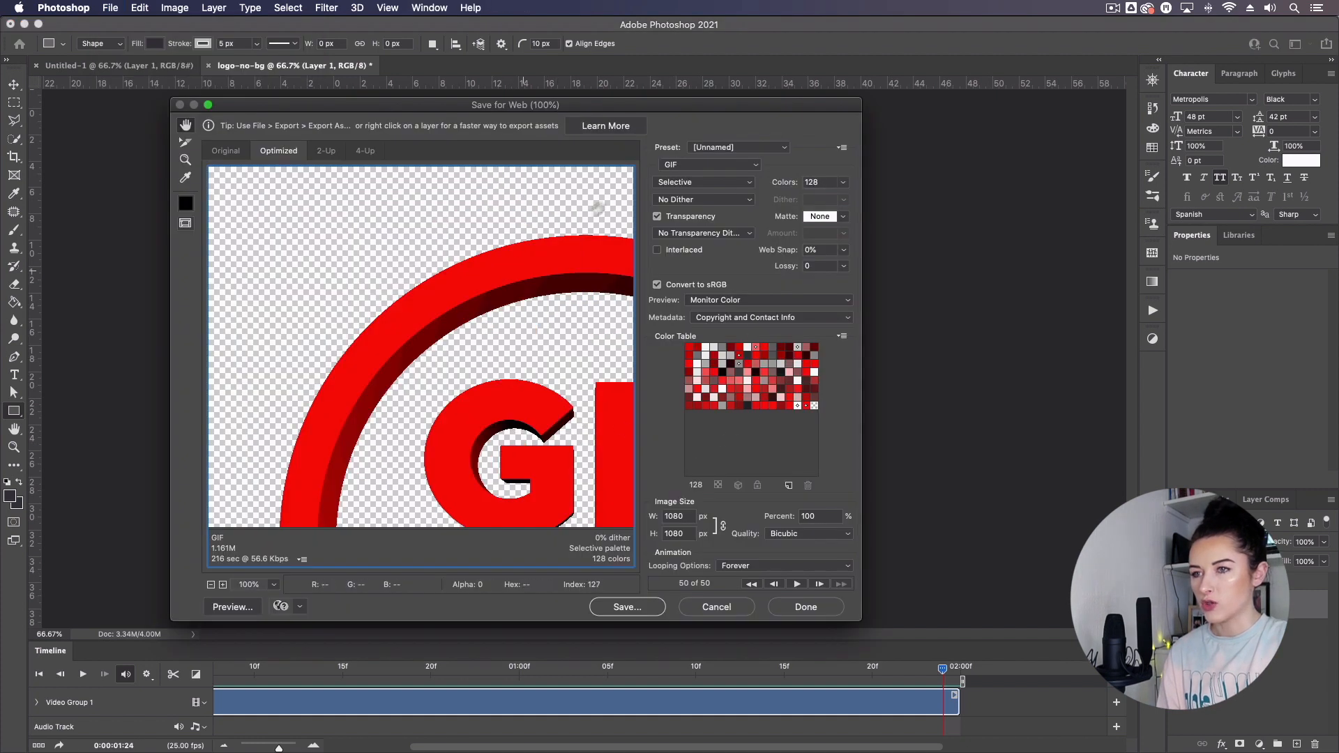
{"action": "left_click", "coordinate": [717, 166]}
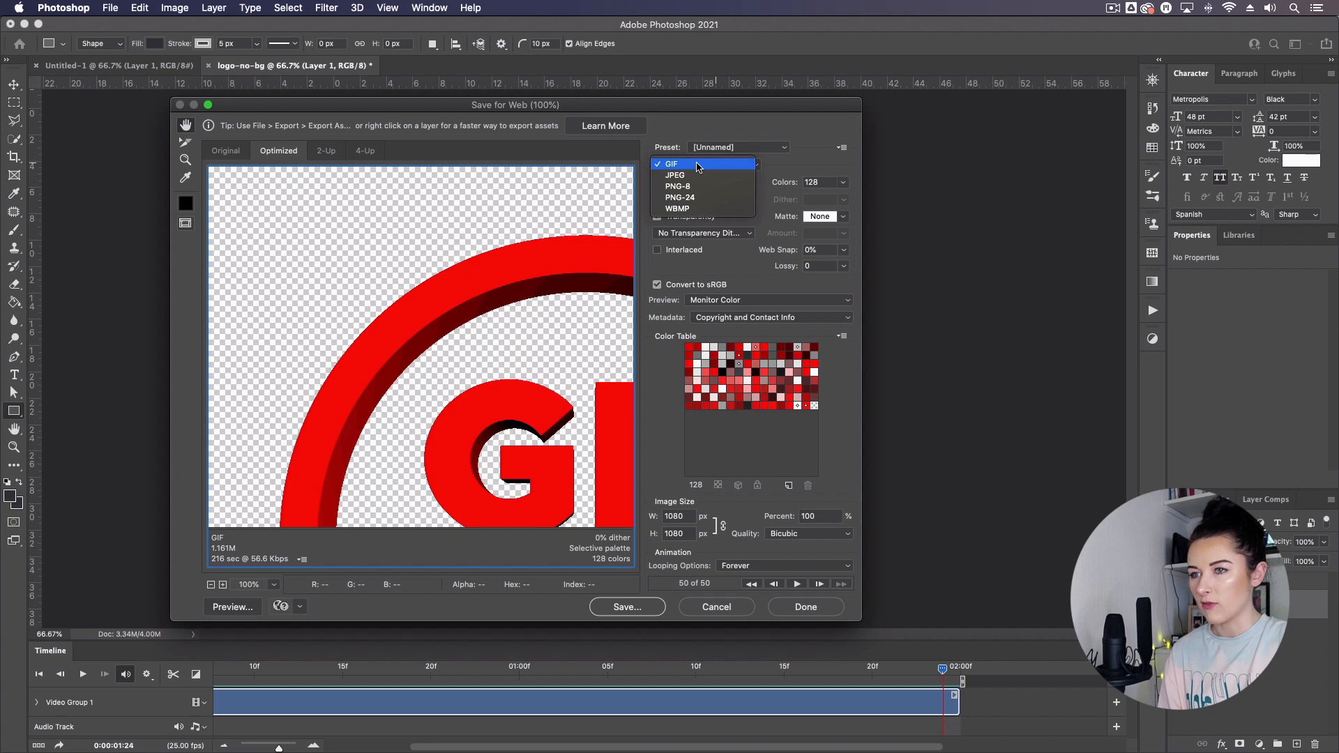
{"action": "left_click", "coordinate": [698, 166]}
{"action": "left_click", "coordinate": [842, 219]}
{"action": "left_click", "coordinate": [845, 238]}
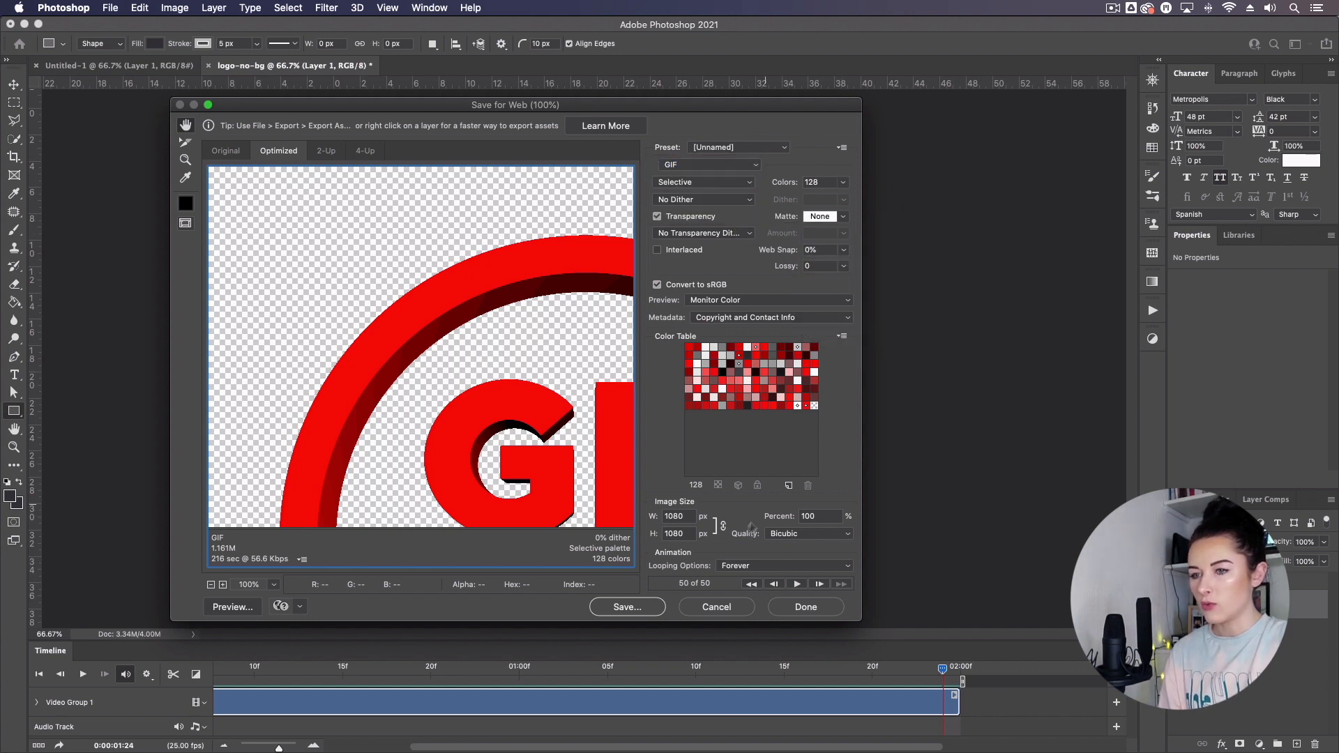
Set the animation looping to Forever and save the GIF as Final-3D-Logo.gif in the Exports folder
{"action": "left_click", "coordinate": [741, 569]}
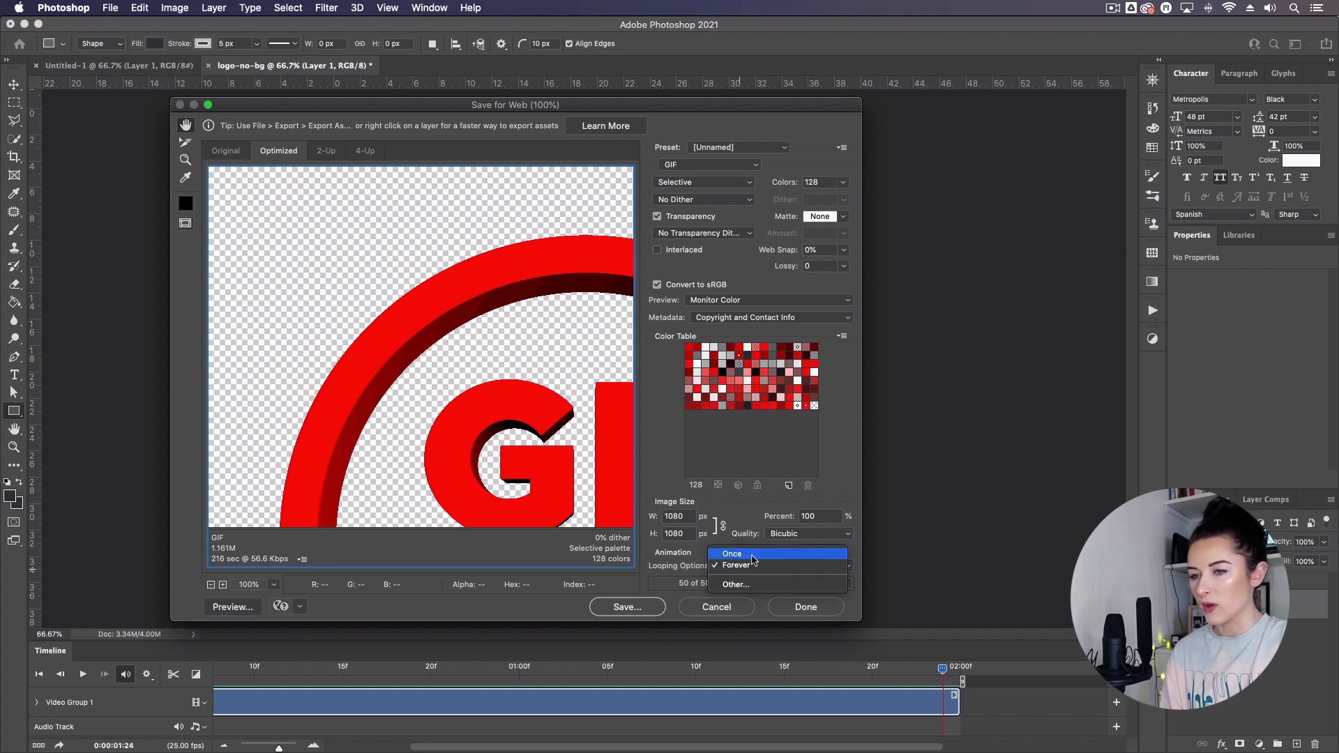
{"action": "left_click", "coordinate": [753, 565]}
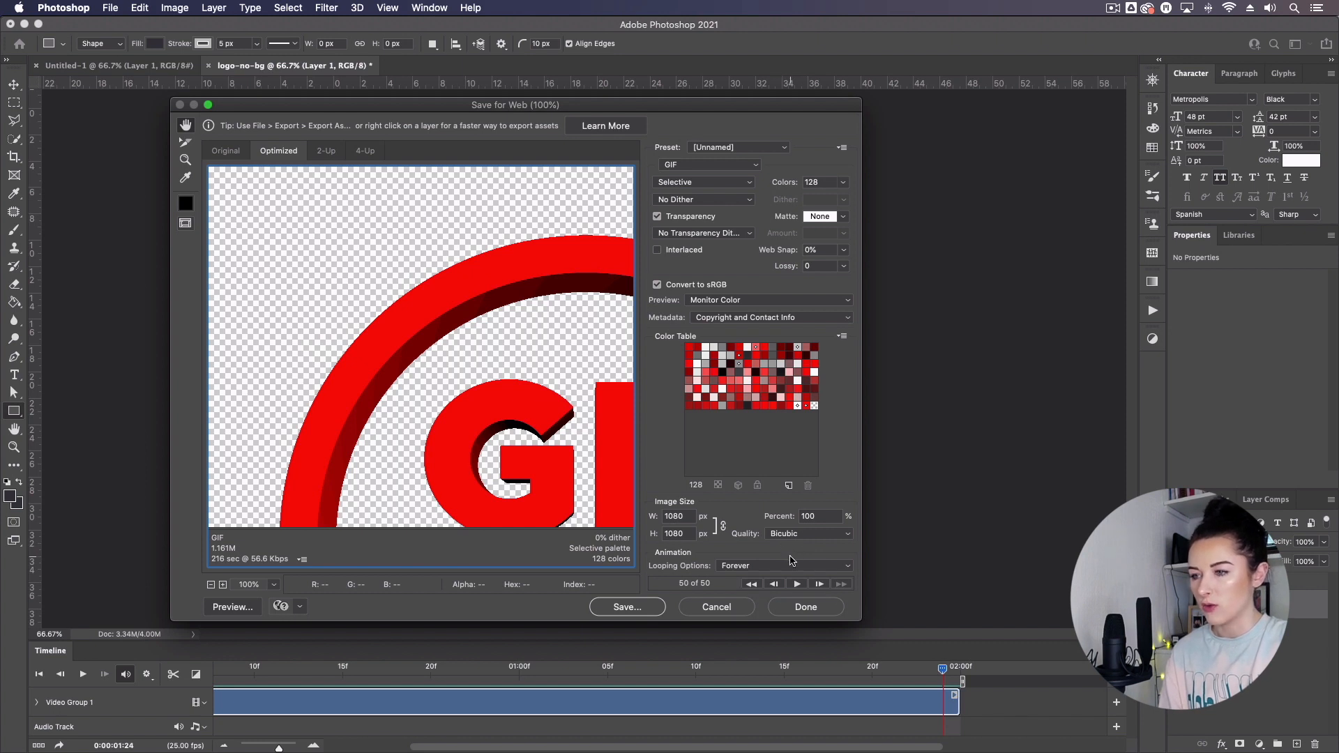
{"action": "left_click", "coordinate": [629, 607]}
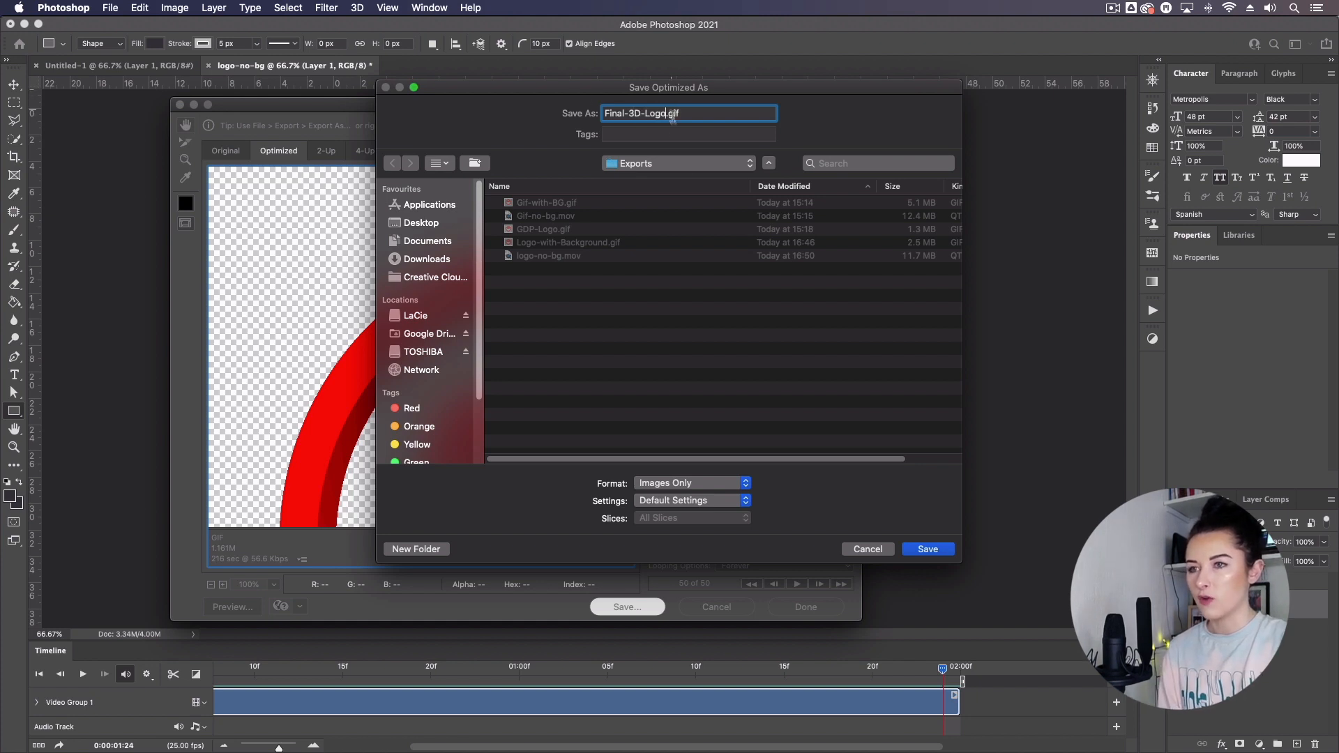
{"action": "left_click", "coordinate": [930, 550]}
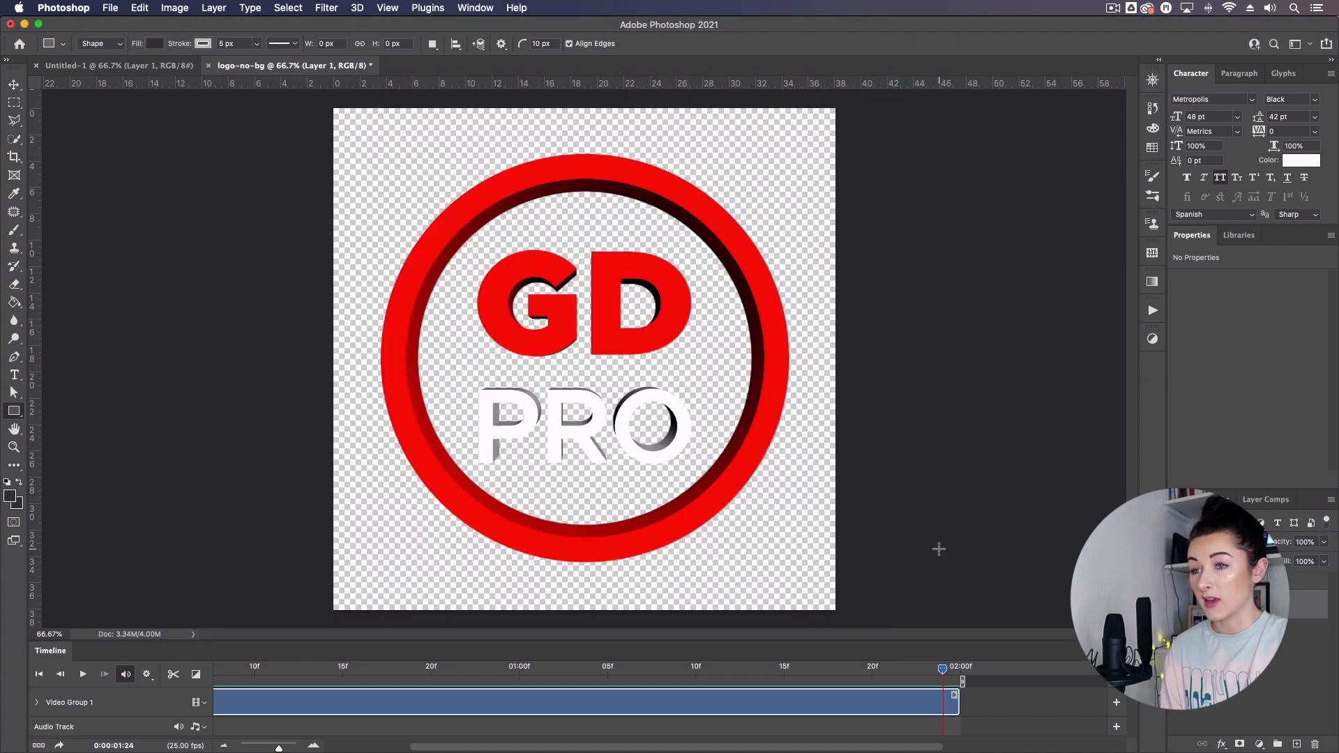
Switch to Chrome and go from the GIPHY home page through its login page to the account sign-up
{"action": "key", "text": "super+Tab"}
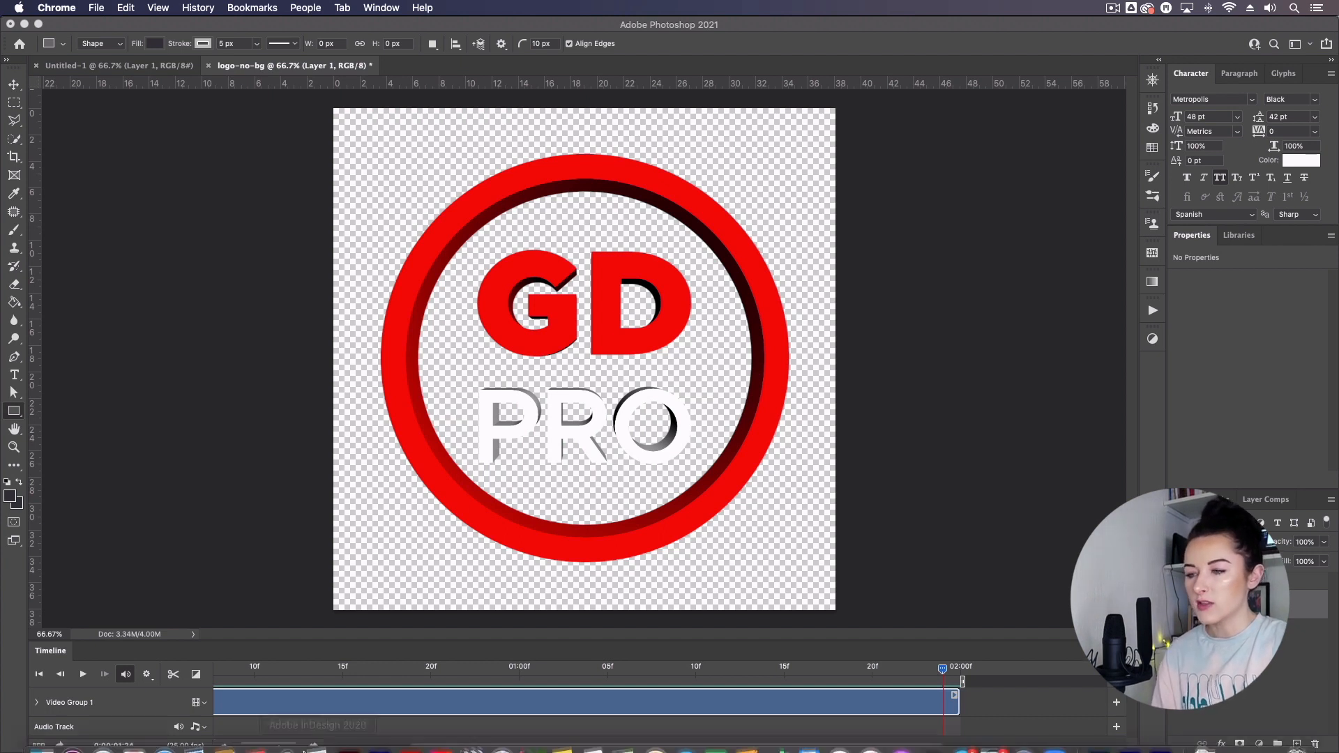
{"action": "mouse_move", "coordinate": [195, 736]}
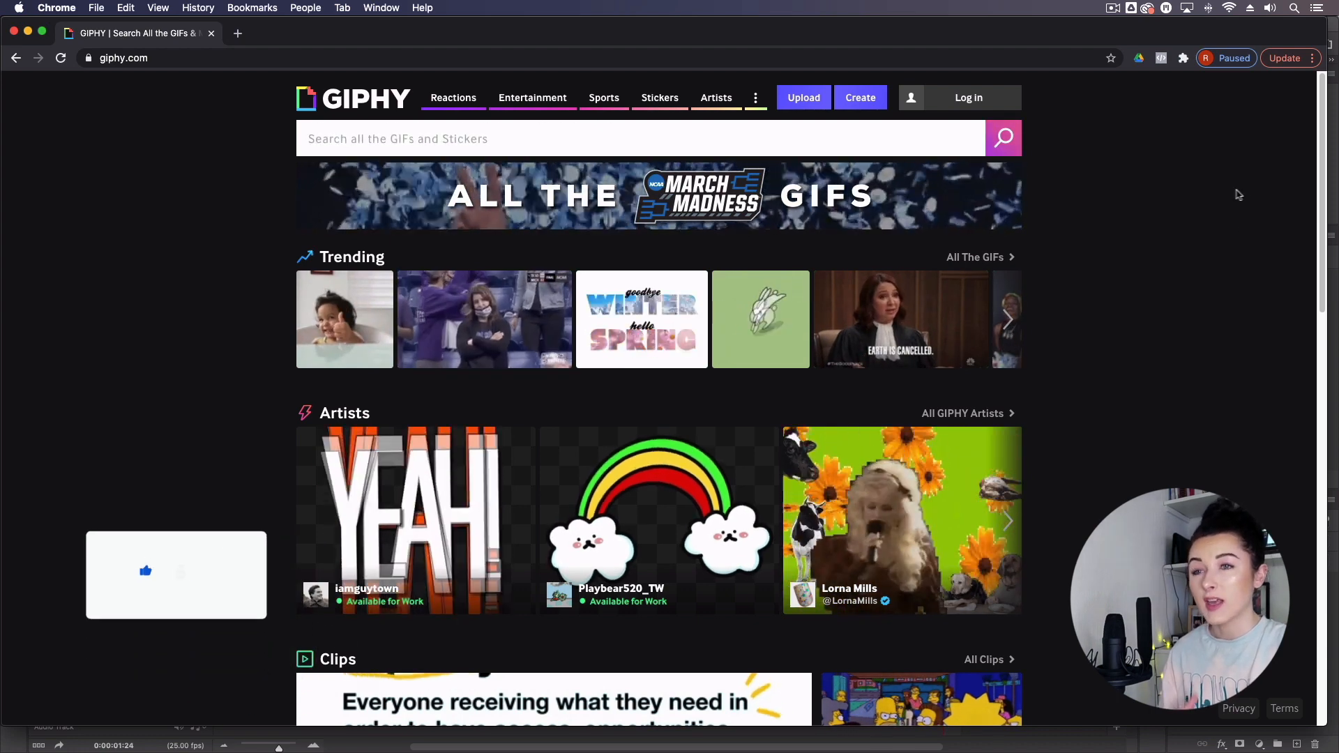
{"action": "left_click", "coordinate": [971, 101]}
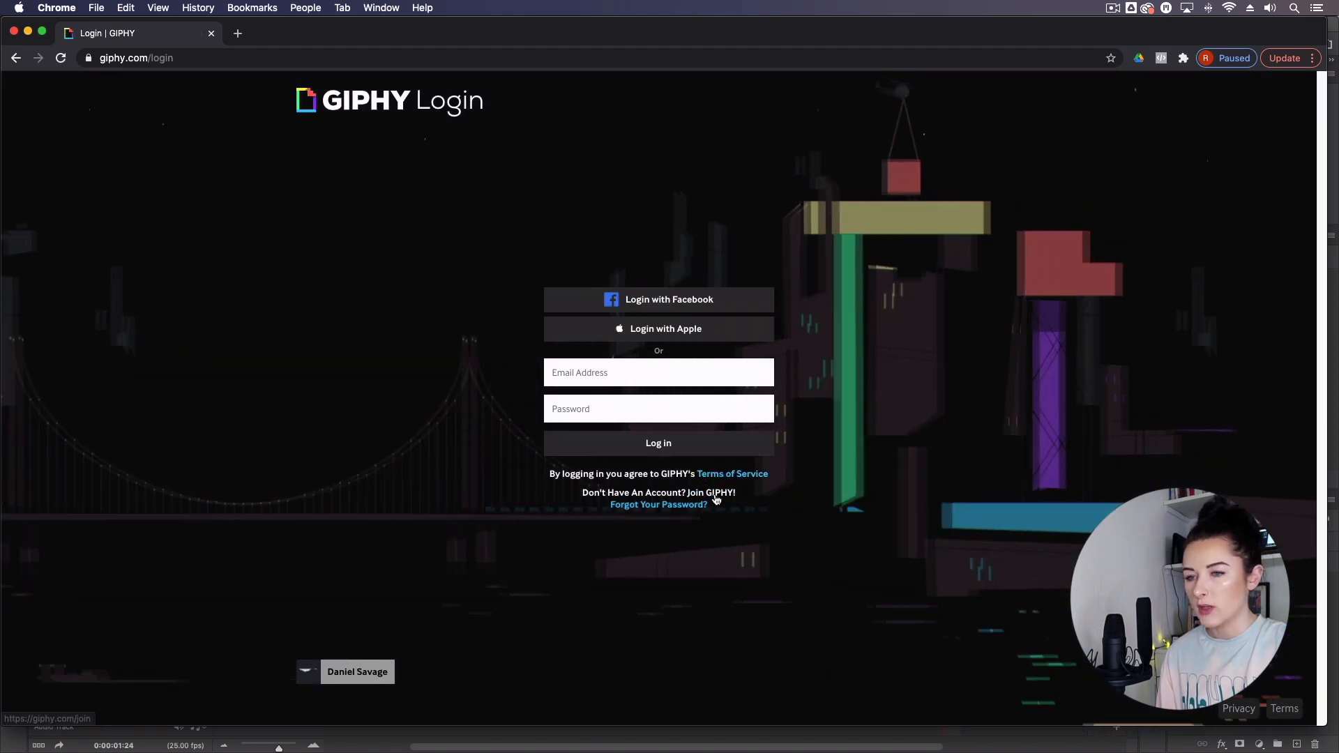
{"action": "left_click", "coordinate": [716, 496]}
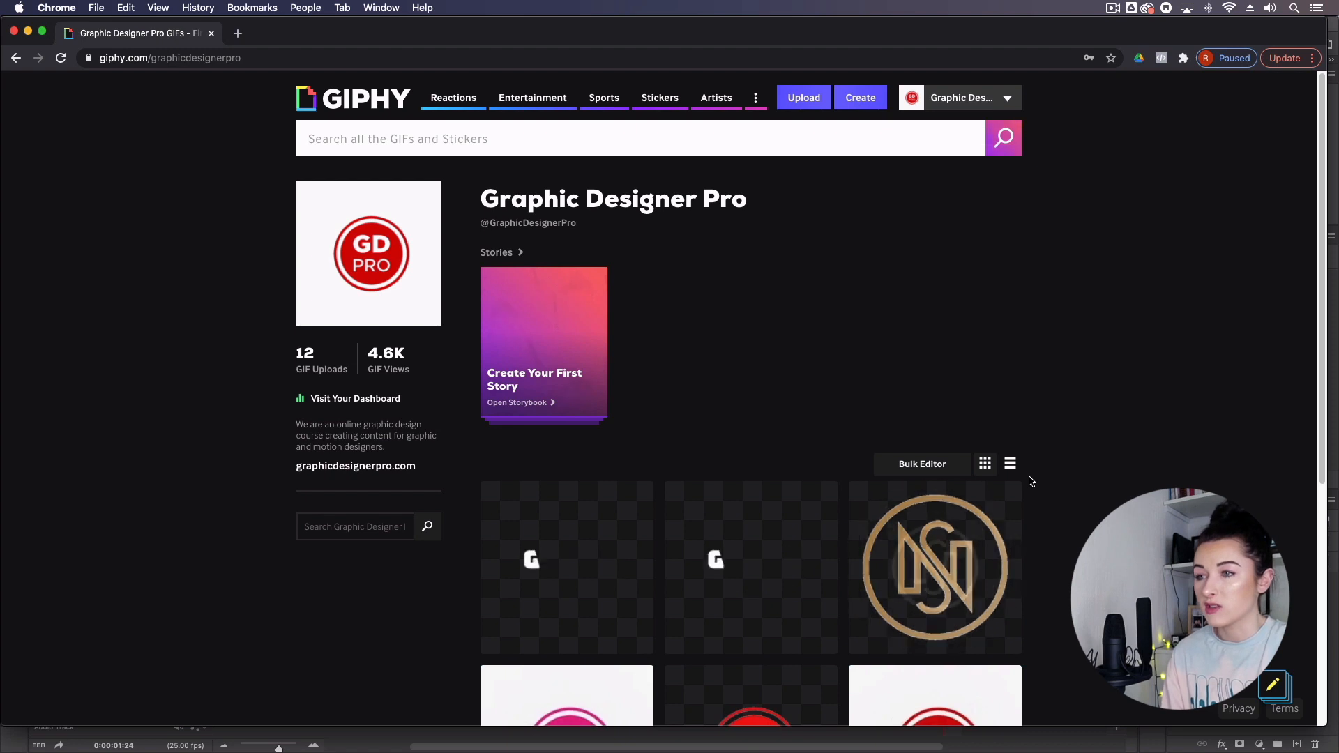
Look through the GIFs on the Graphic Designer Pro channel and choose Final-3D-Logo.gif from the Exports folder for a new GIPHY upload
{"action": "scroll", "coordinate": [1031, 481], "scroll_direction": "down", "scroll_amount": 5}
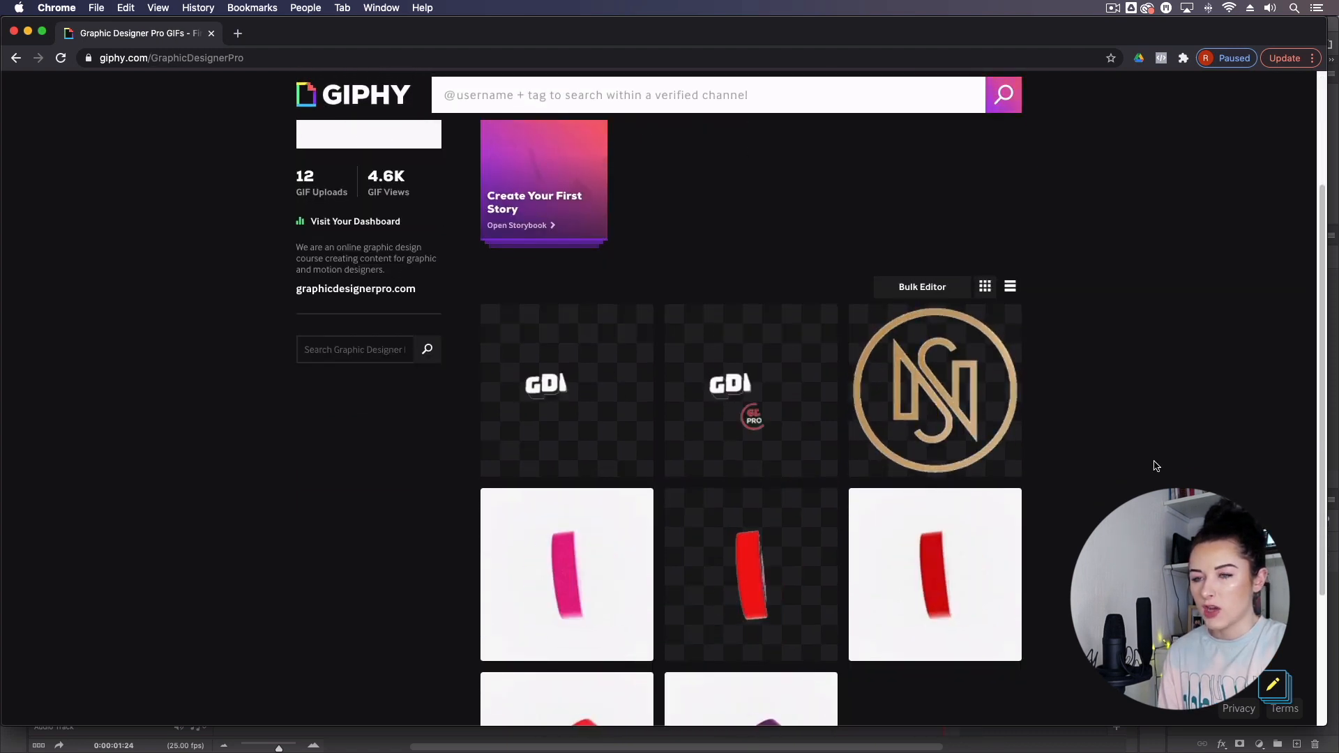
{"action": "scroll", "coordinate": [1156, 466], "scroll_direction": "down", "scroll_amount": 3}
{"action": "scroll", "coordinate": [1156, 468], "scroll_direction": "up", "scroll_amount": 2}
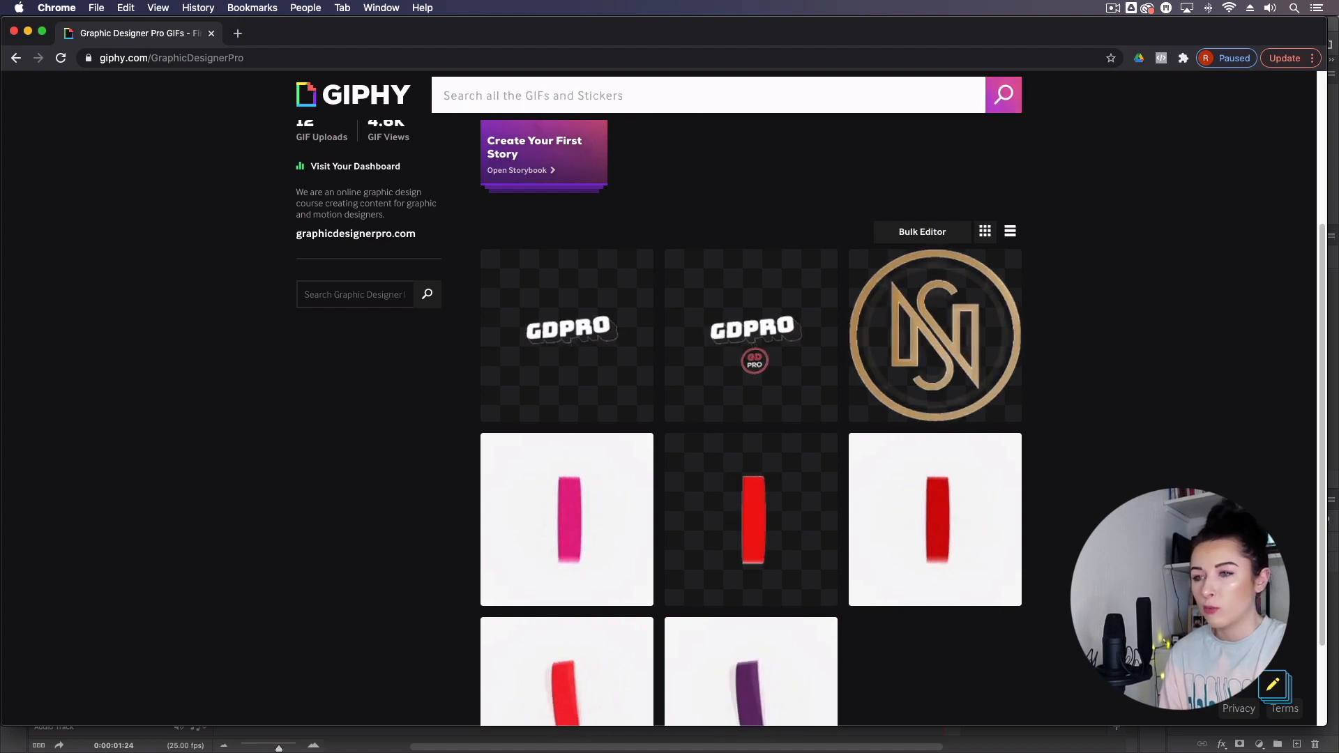
{"action": "scroll", "coordinate": [809, 418], "scroll_direction": "up", "scroll_amount": 3}
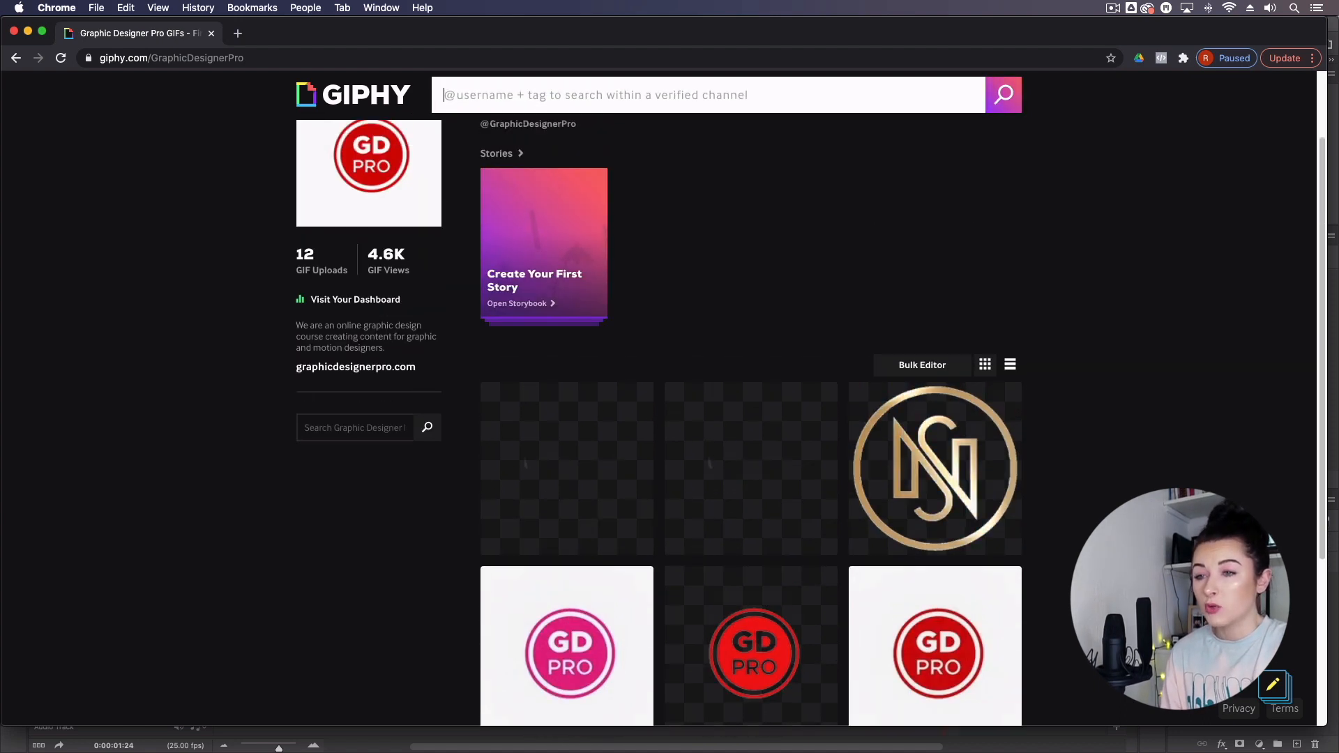
{"action": "scroll", "coordinate": [1024, 404], "scroll_direction": "up", "scroll_amount": 2}
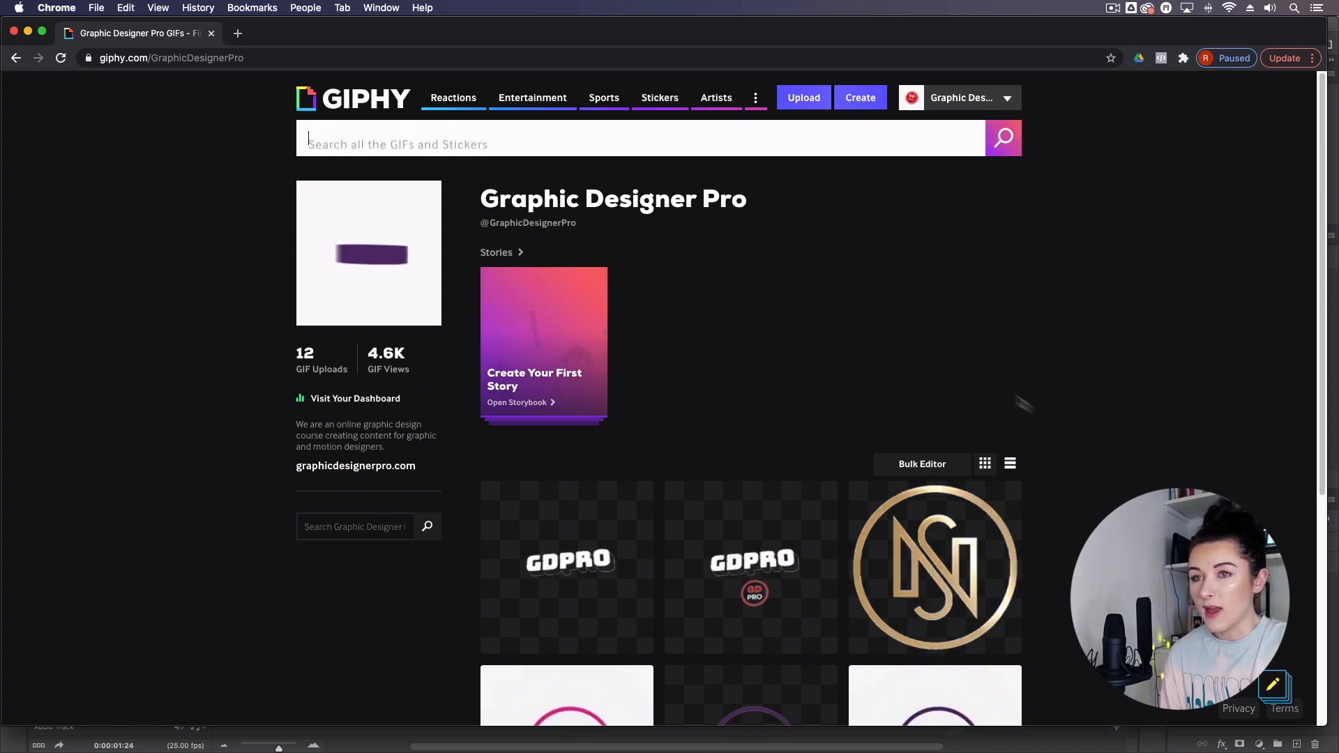
{"action": "left_click", "coordinate": [804, 98]}
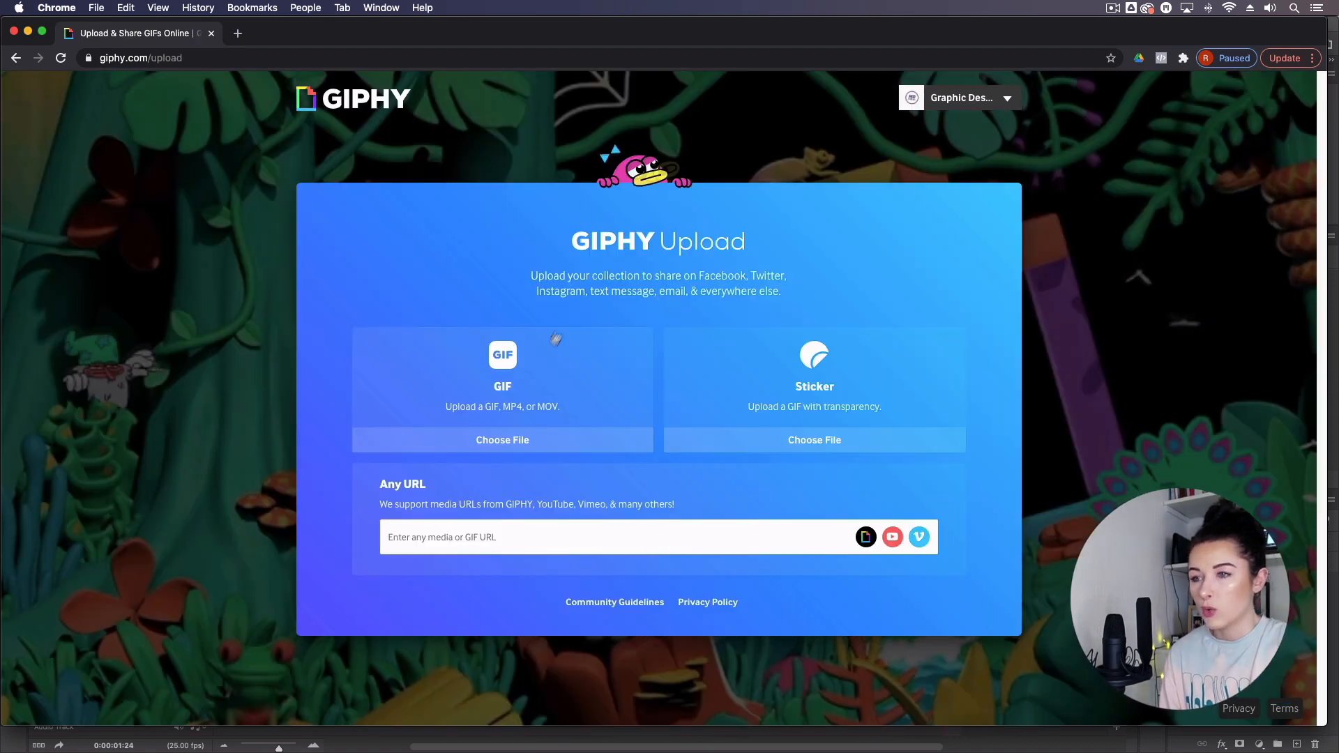
{"action": "left_click", "coordinate": [514, 440]}
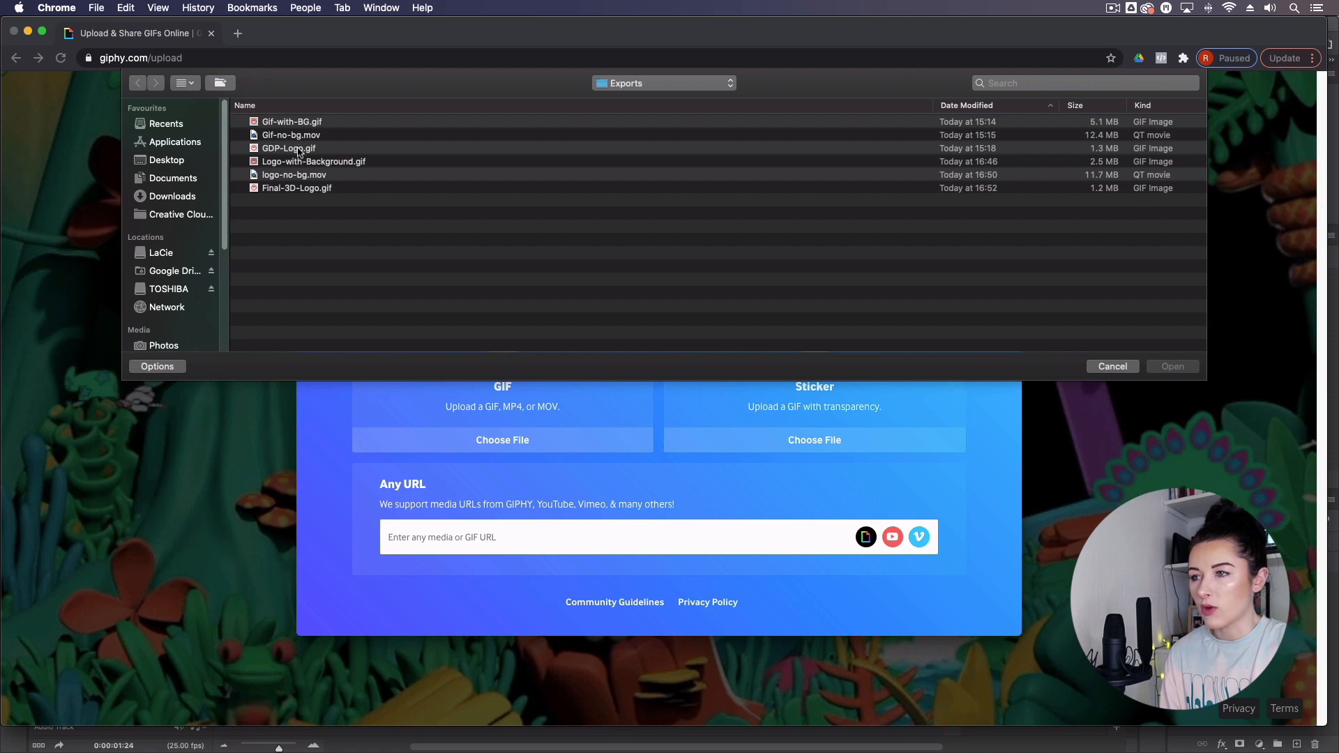
{"action": "left_click", "coordinate": [296, 188]}
{"action": "left_click", "coordinate": [1185, 367]}
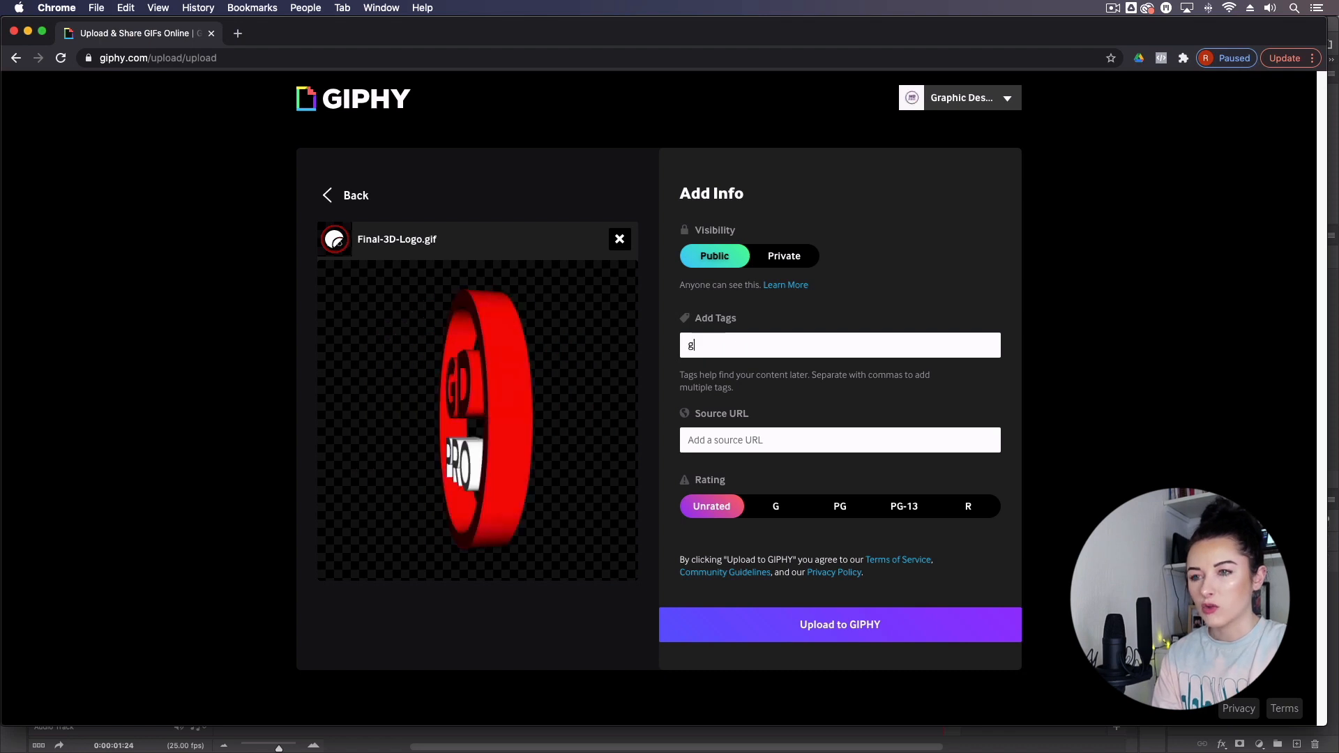
Tag the GIF with gdp, gdpro and graphic designer pro, rate it G and upload it to GIPHY
{"action": "key", "text": "Return"}
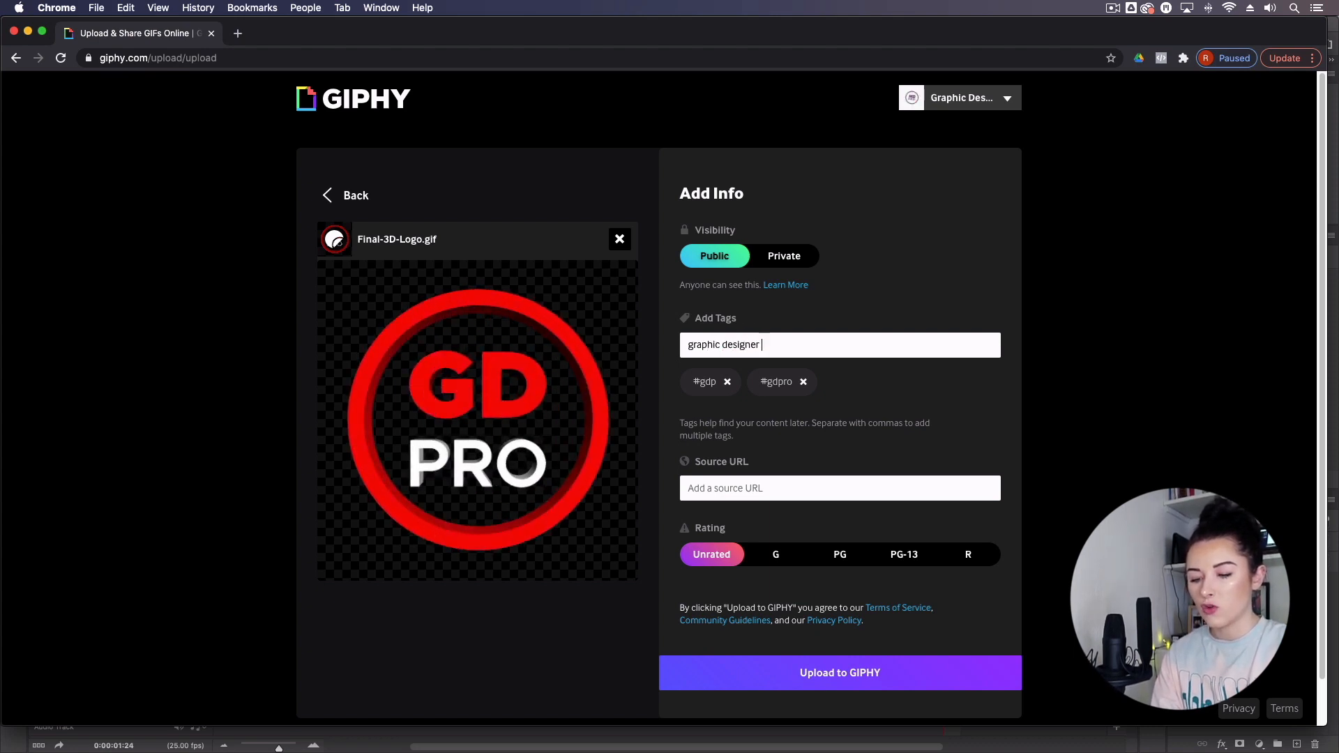
{"action": "key", "text": "Return"}
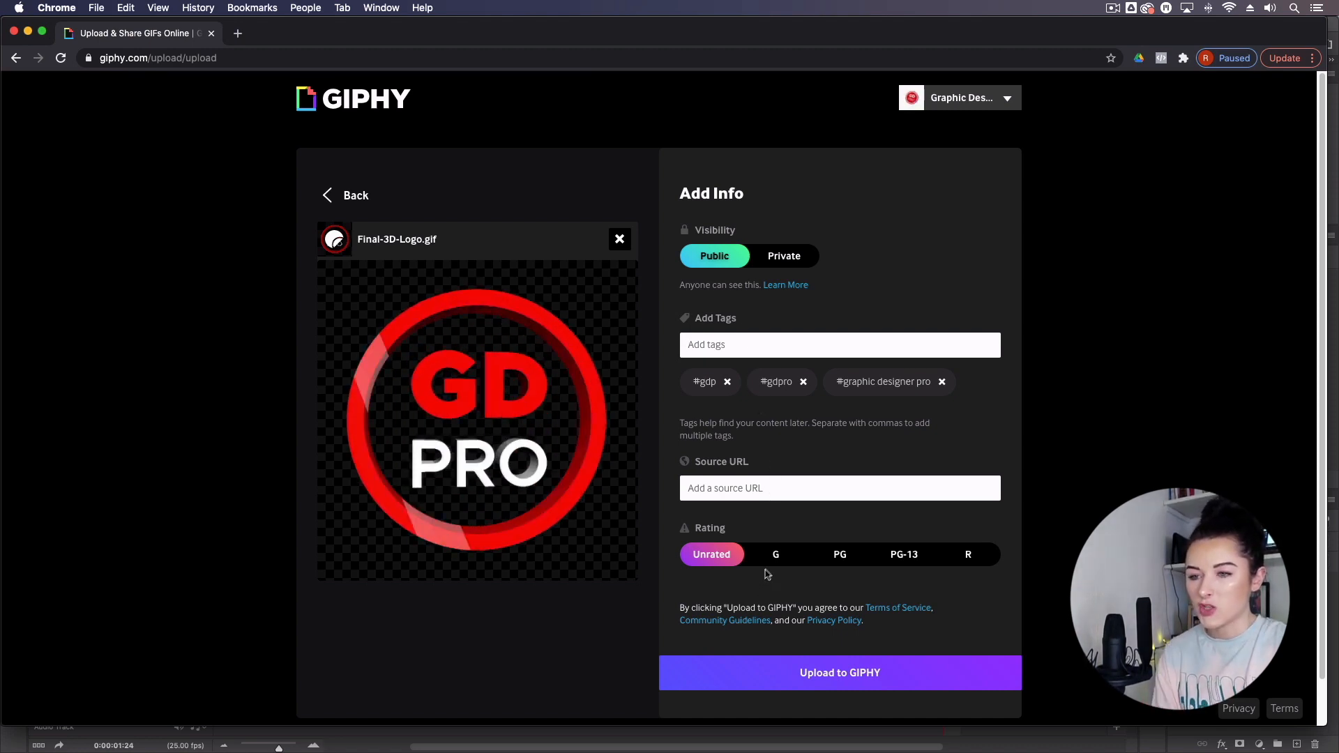
{"action": "left_click", "coordinate": [780, 556]}
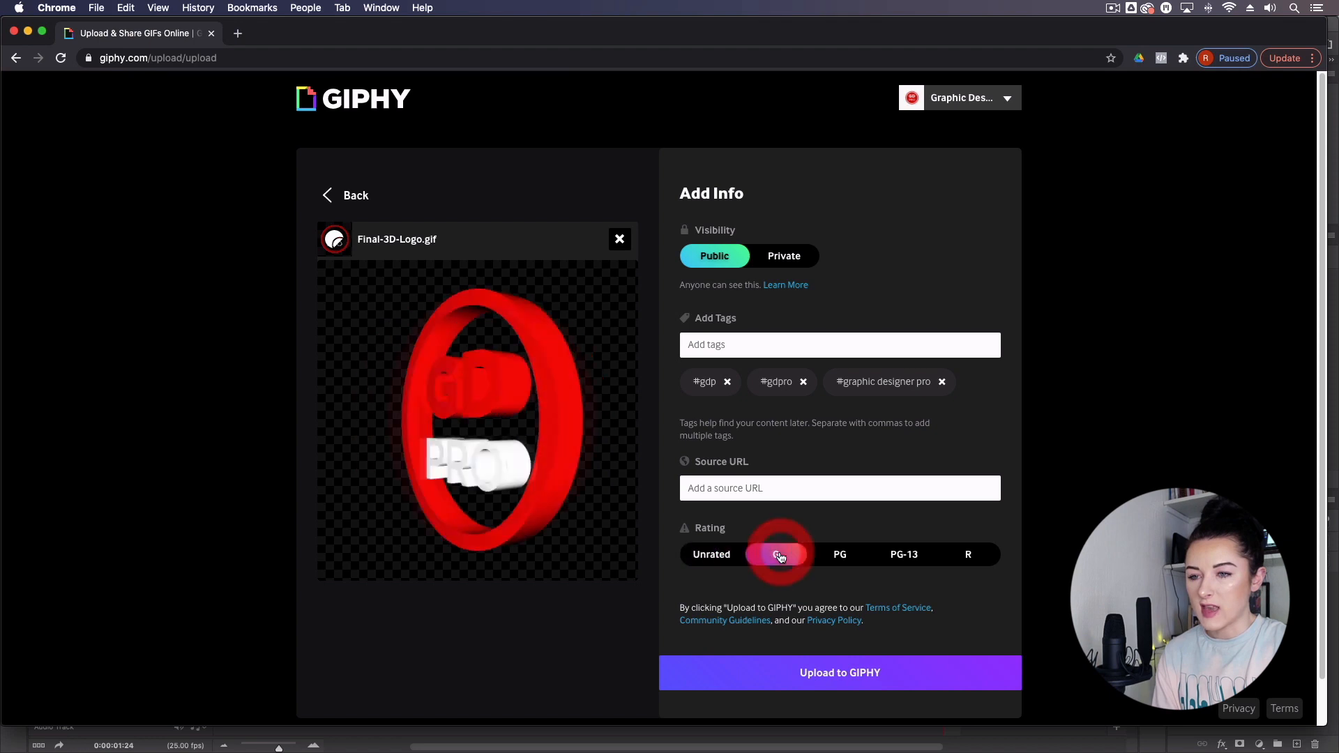
{"action": "left_click", "coordinate": [874, 680]}
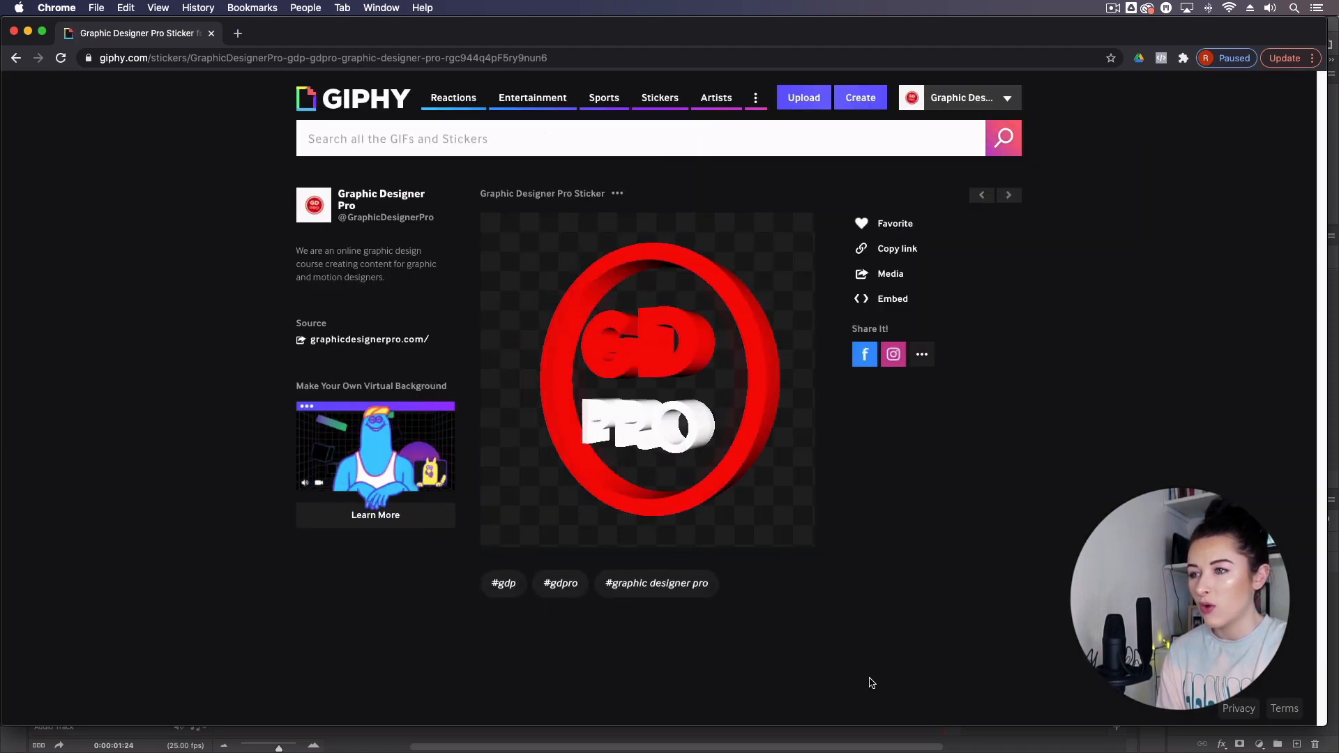
Open the Graphic Designer Pro channel page and check the uploaded logo among its GIFs
{"action": "left_click", "coordinate": [352, 194]}
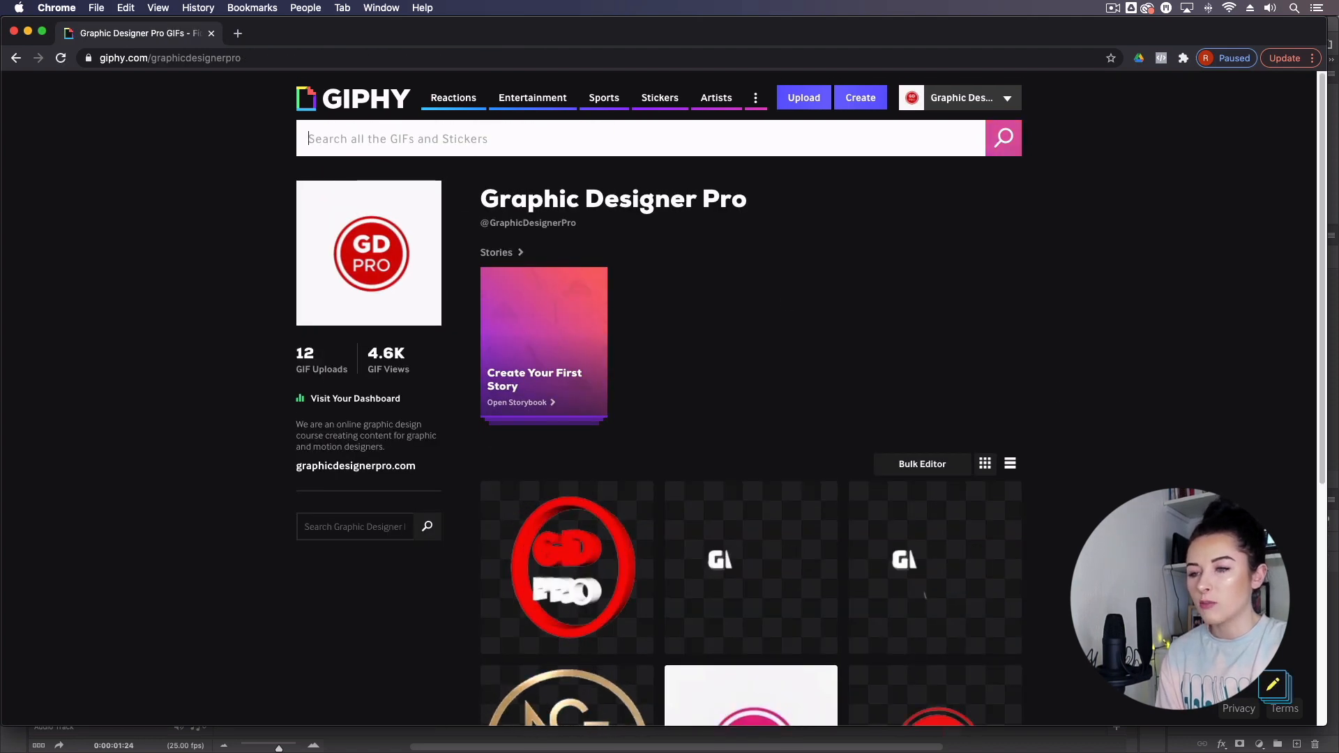
{"action": "scroll", "coordinate": [670, 398], "scroll_direction": "down", "scroll_amount": 2}
{"action": "scroll", "coordinate": [626, 587], "scroll_direction": "down", "scroll_amount": 1}
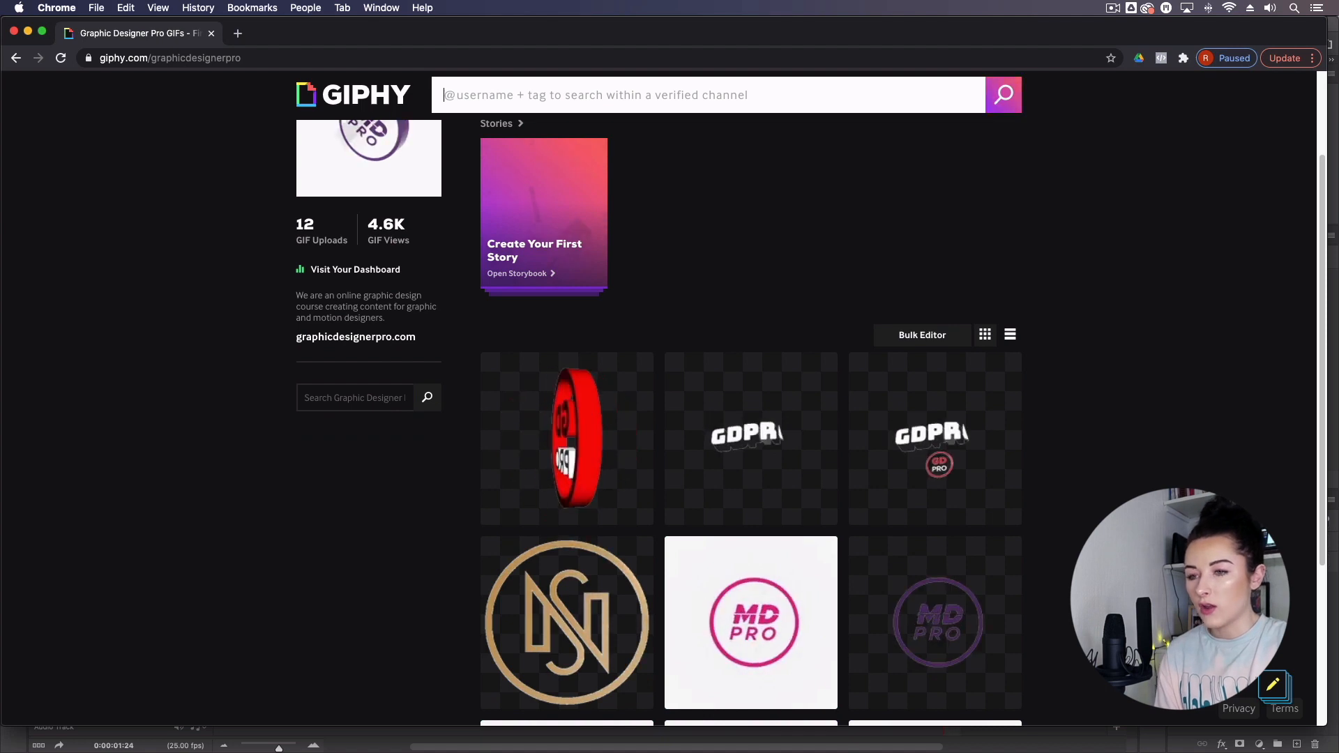
{"action": "scroll", "coordinate": [625, 587], "scroll_direction": "down", "scroll_amount": 3}
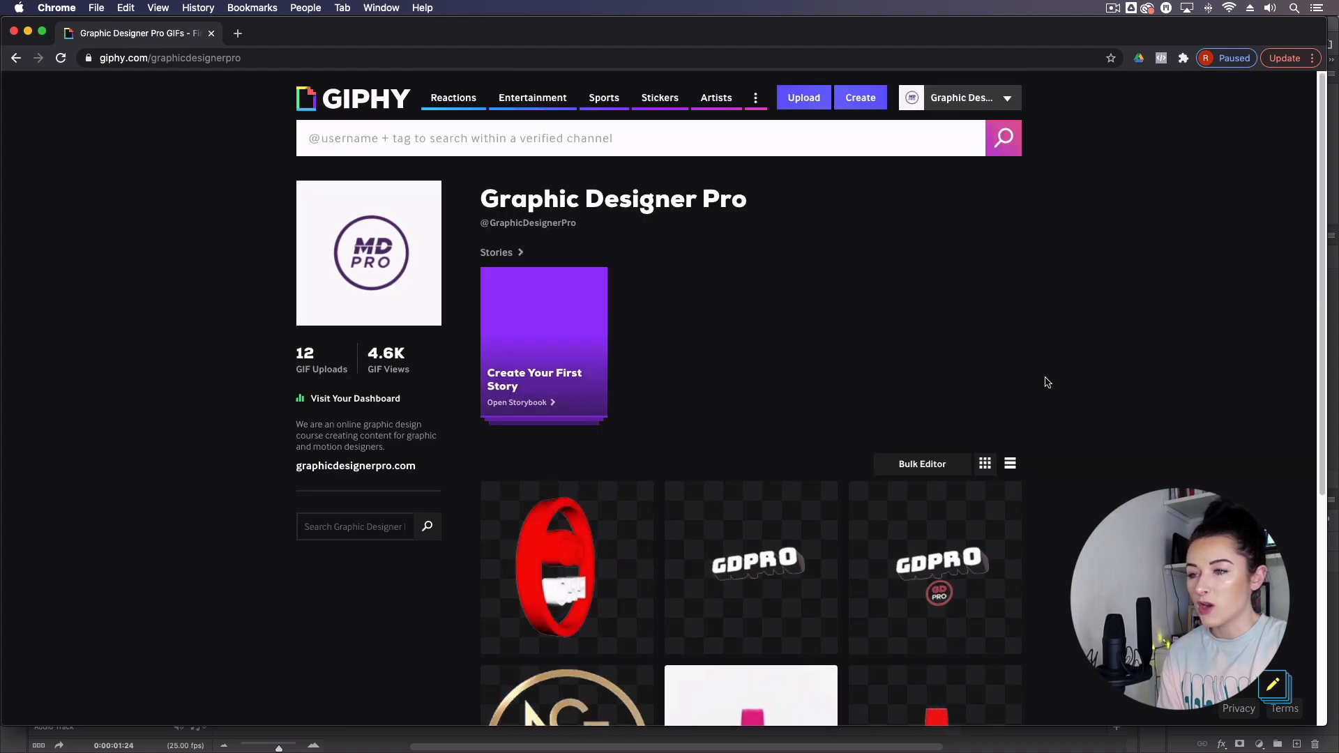
Open the Apply For An Artist Channel article in GIPHY Support's Brands and Artists section and read its application requirements
{"action": "mouse_move", "coordinate": [757, 105]}
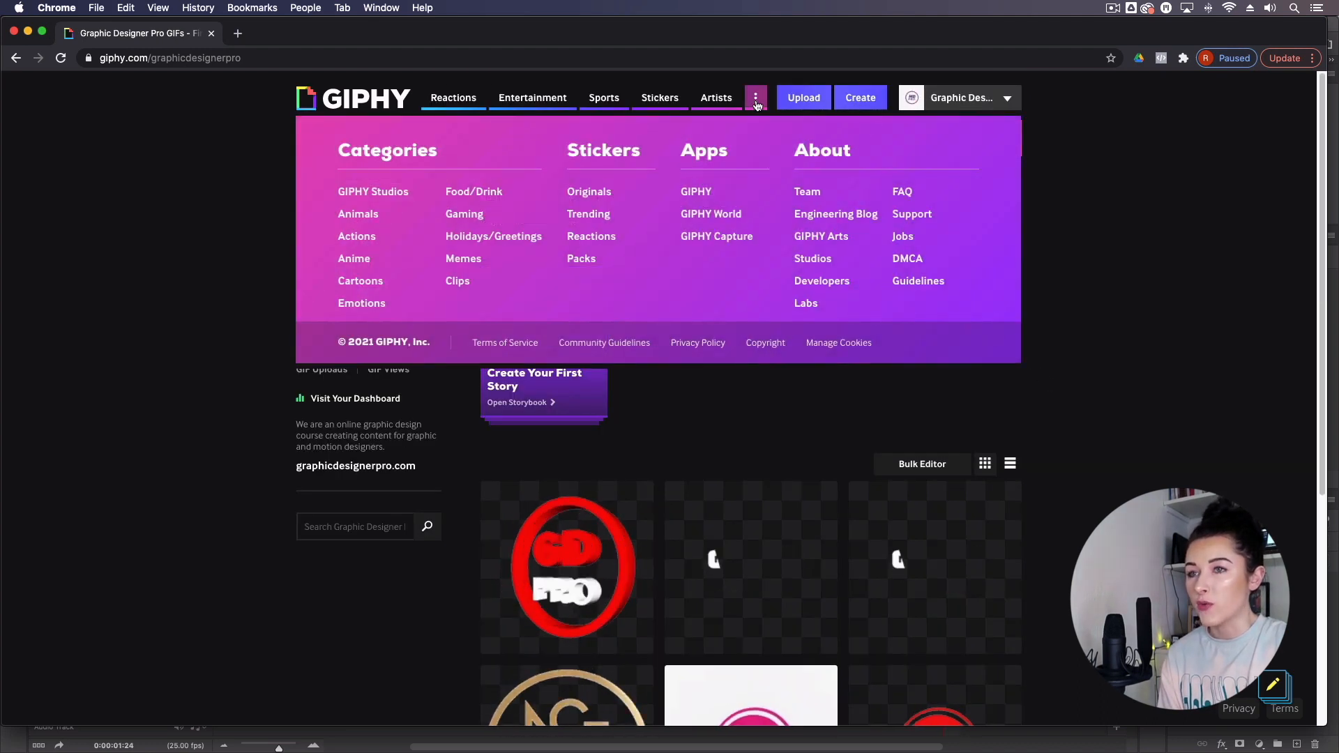
{"action": "left_click", "coordinate": [911, 214]}
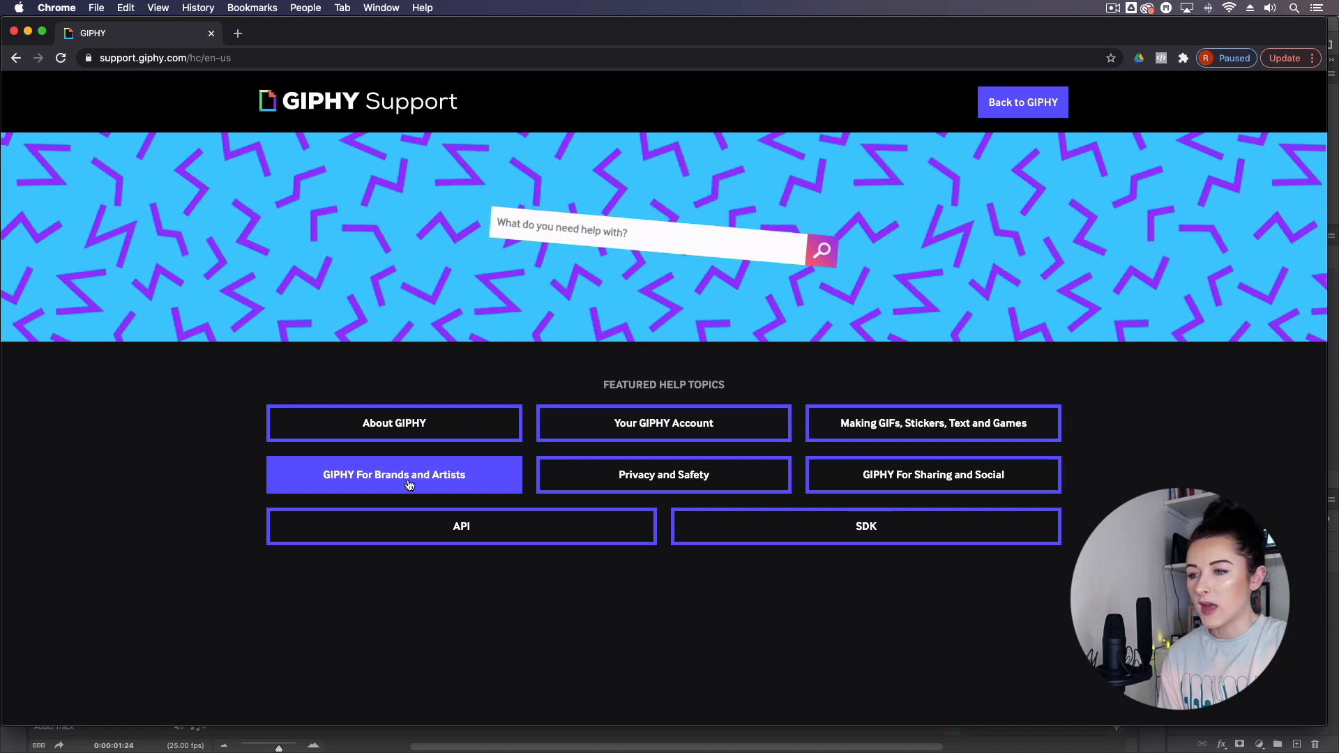
{"action": "left_click", "coordinate": [396, 492]}
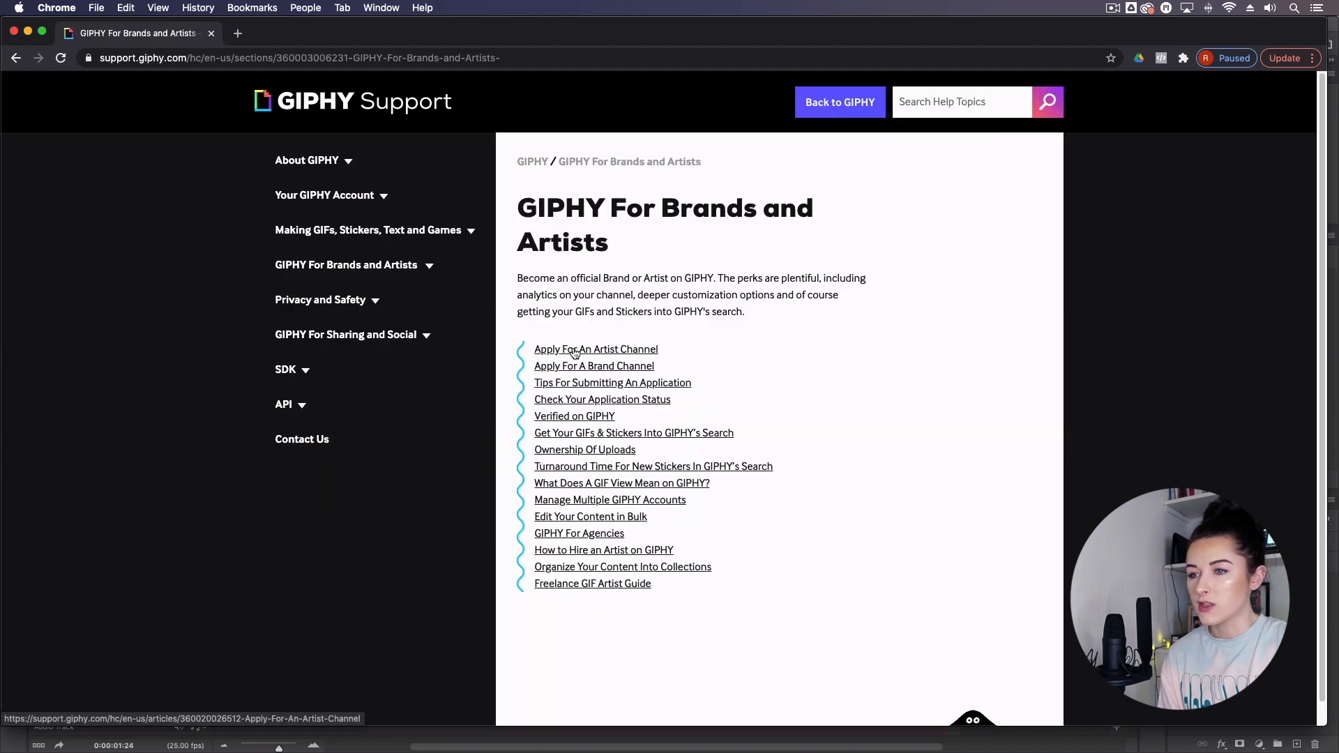
{"action": "left_click", "coordinate": [574, 351]}
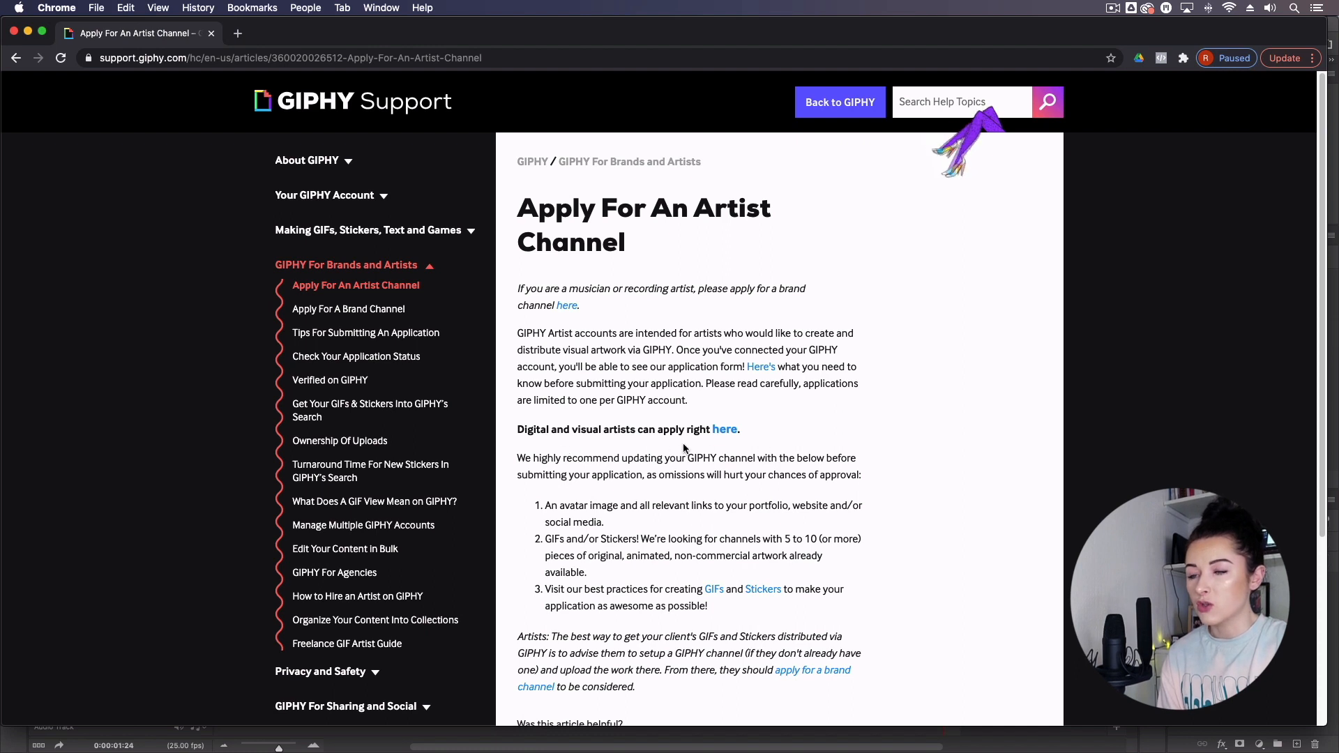
{"action": "scroll", "coordinate": [705, 446], "scroll_direction": "down", "scroll_amount": 1}
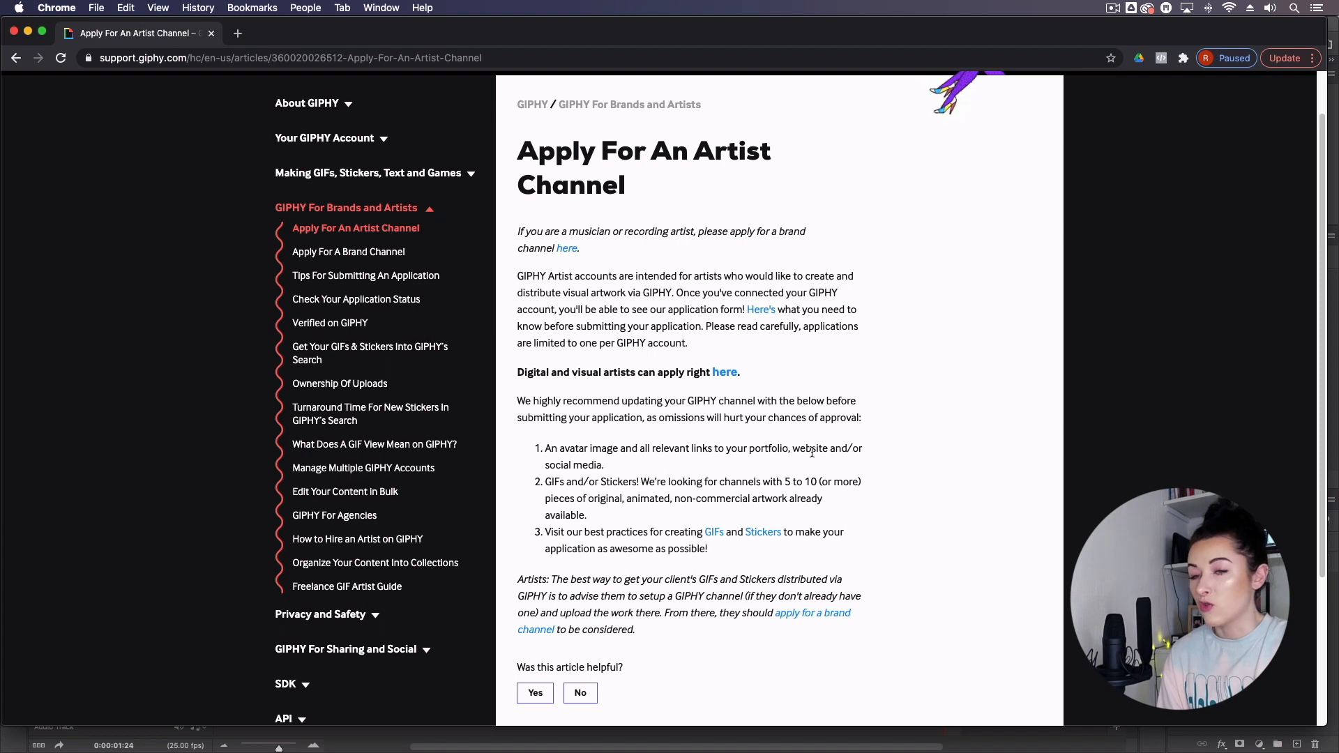
Review the article's recommendations for preparing a GIPHY channel before submitting an artist application
{"action": "scroll", "coordinate": [787, 484], "scroll_direction": "down", "scroll_amount": 2}
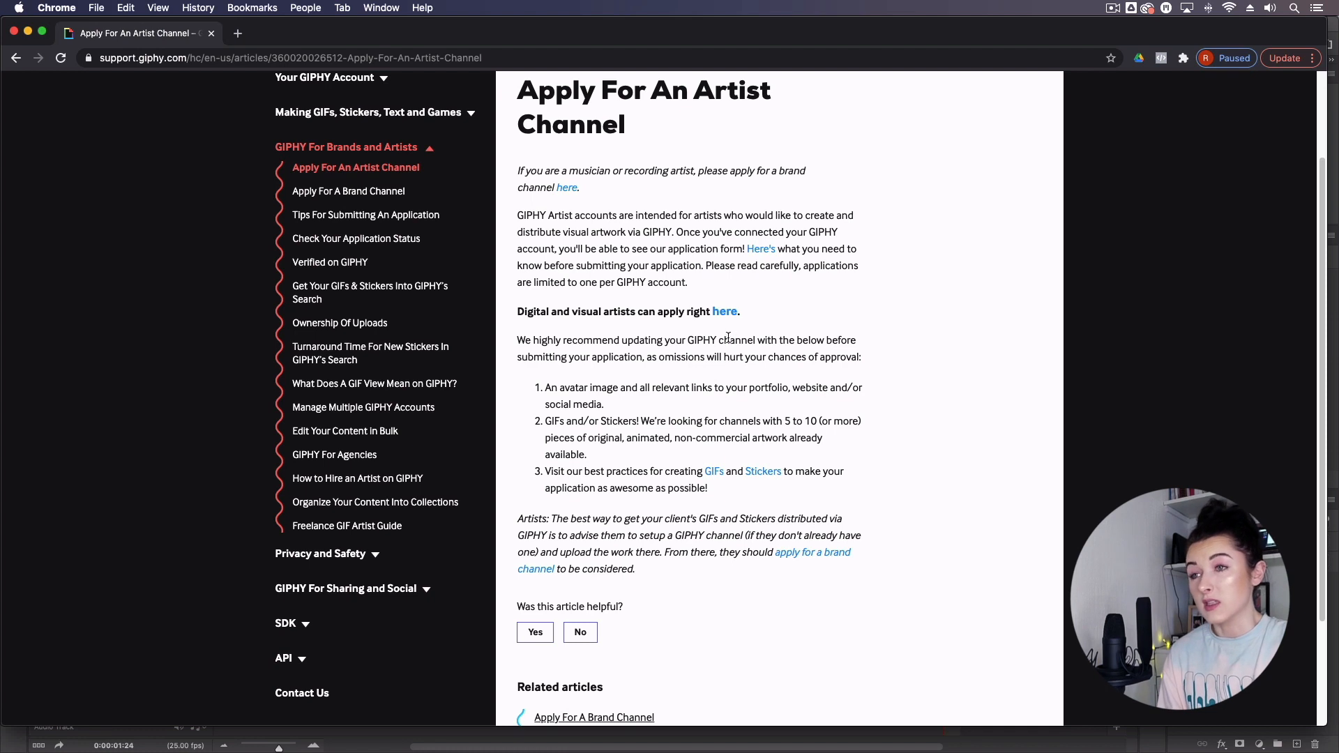
{"action": "scroll", "coordinate": [751, 370], "scroll_direction": "up", "scroll_amount": 1}
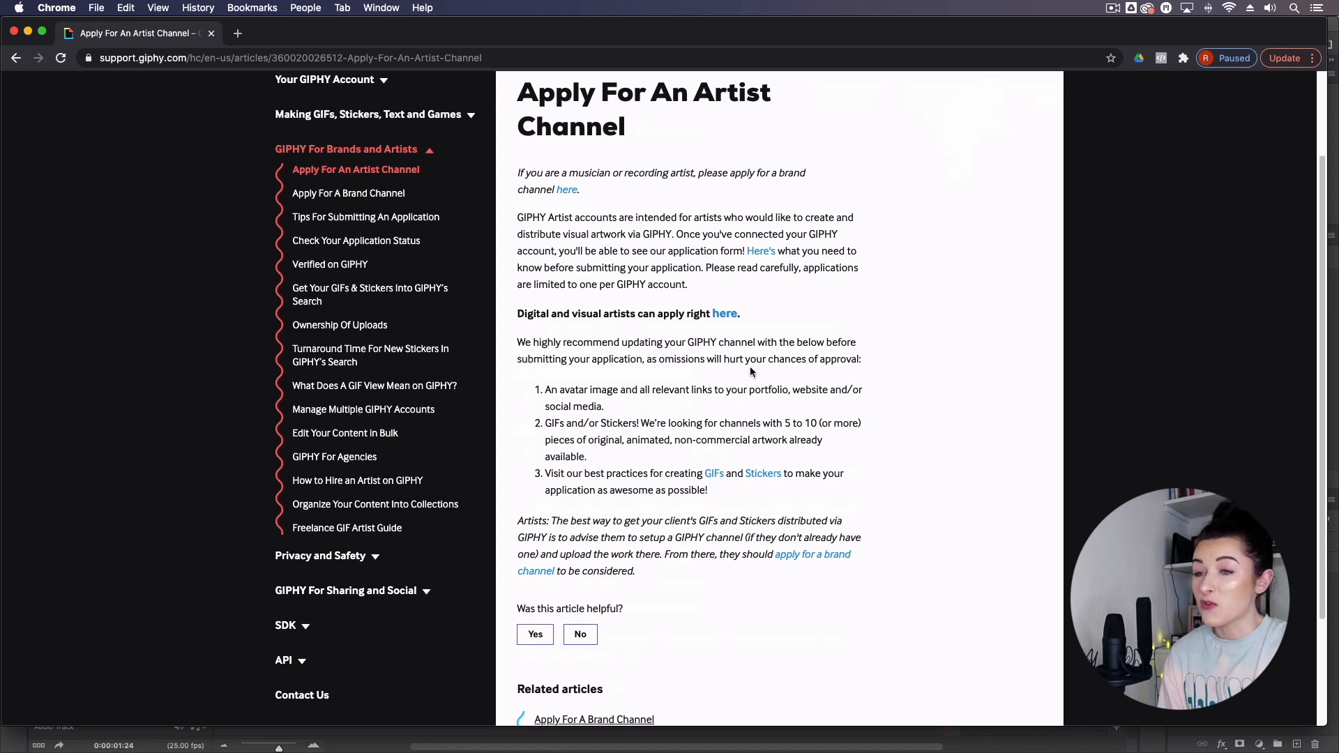
{"action": "scroll", "coordinate": [750, 372], "scroll_direction": "up", "scroll_amount": 5}
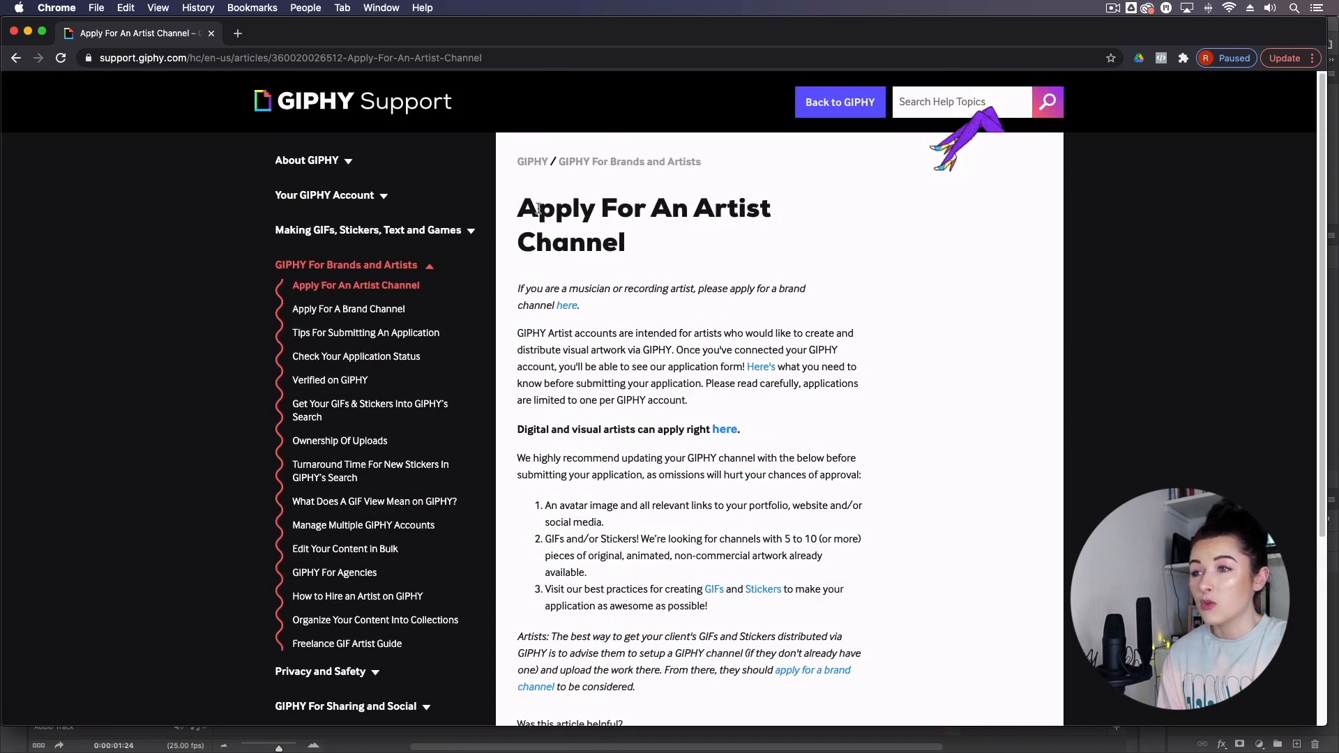
Return to the Graphic Designer Pro channel and open the detail page of the newly uploaded red and white GD PRO logo
{"action": "left_click", "coordinate": [309, 105]}
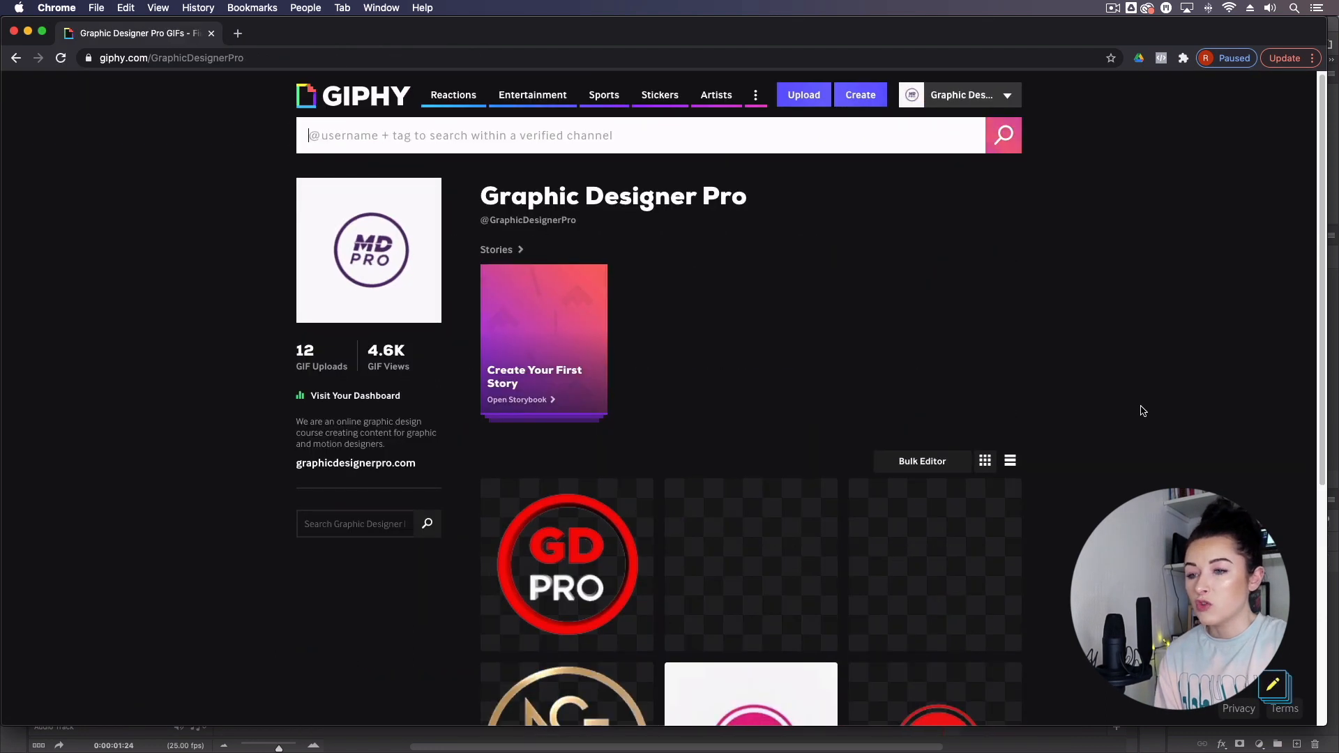
{"action": "scroll", "coordinate": [1139, 410], "scroll_direction": "down", "scroll_amount": 5}
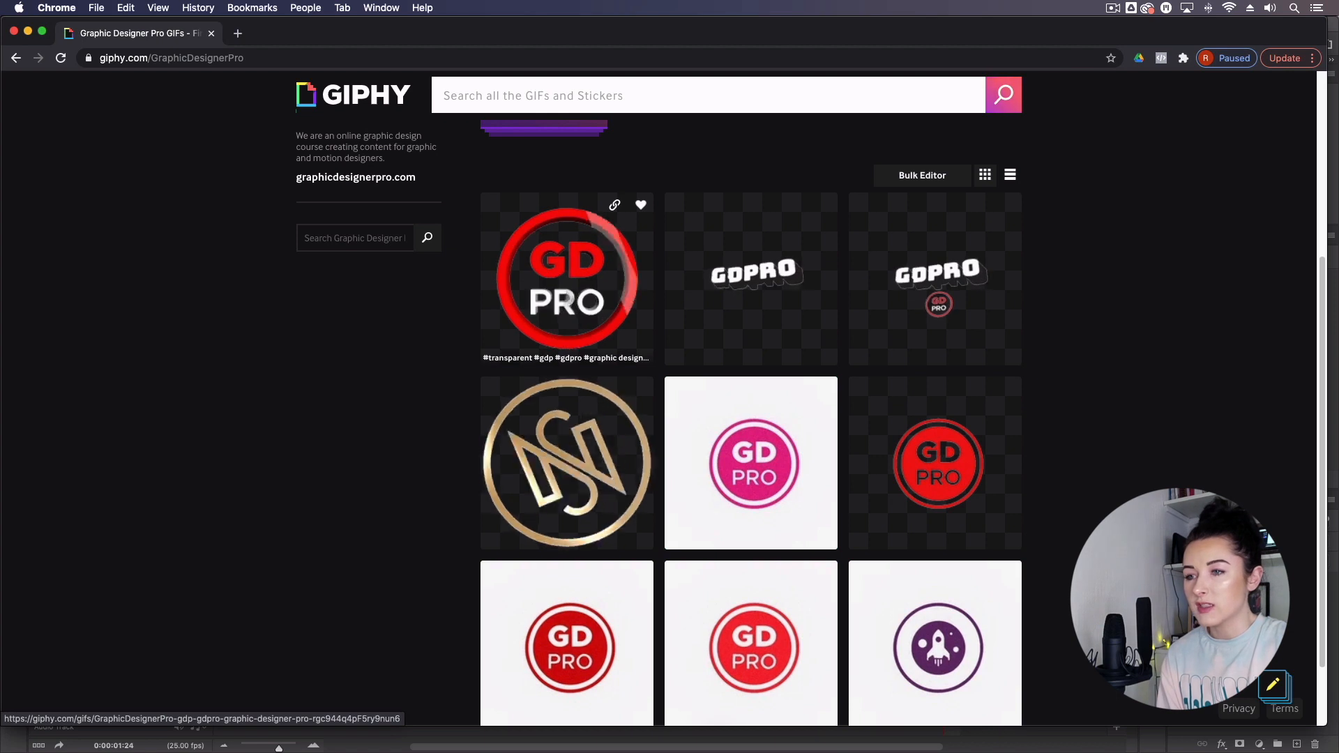
{"action": "left_click", "coordinate": [567, 296]}
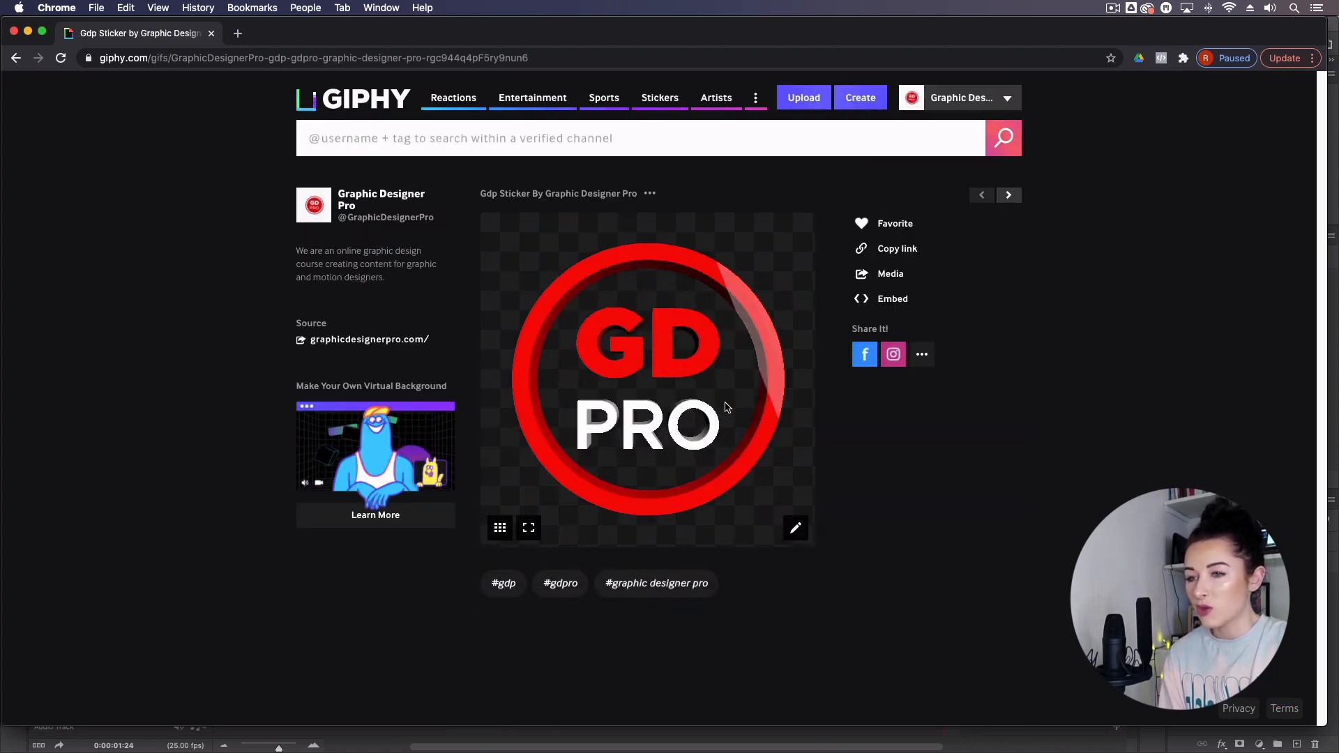